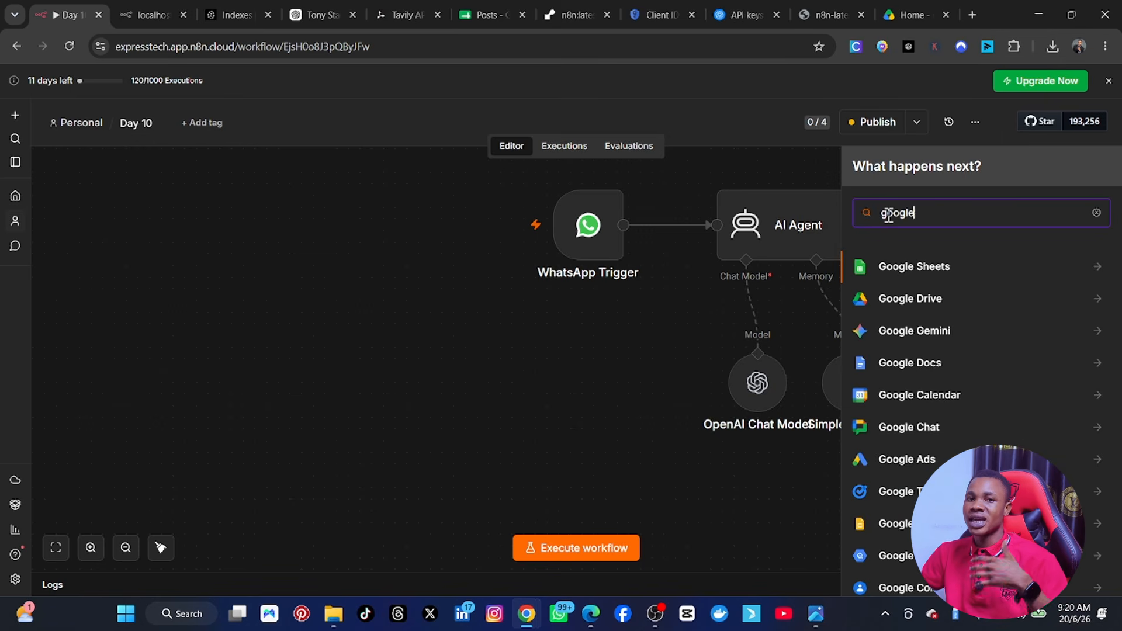
Add a Google Drive trigger for changes involving a specific folder to the workflow.
{"action": "left_click", "coordinate": [953, 299]}
{"action": "scroll", "coordinate": [966, 402], "scroll_direction": "down", "scroll_amount": 4}
{"action": "scroll", "coordinate": [916, 592], "scroll_direction": "down", "scroll_amount": 1}
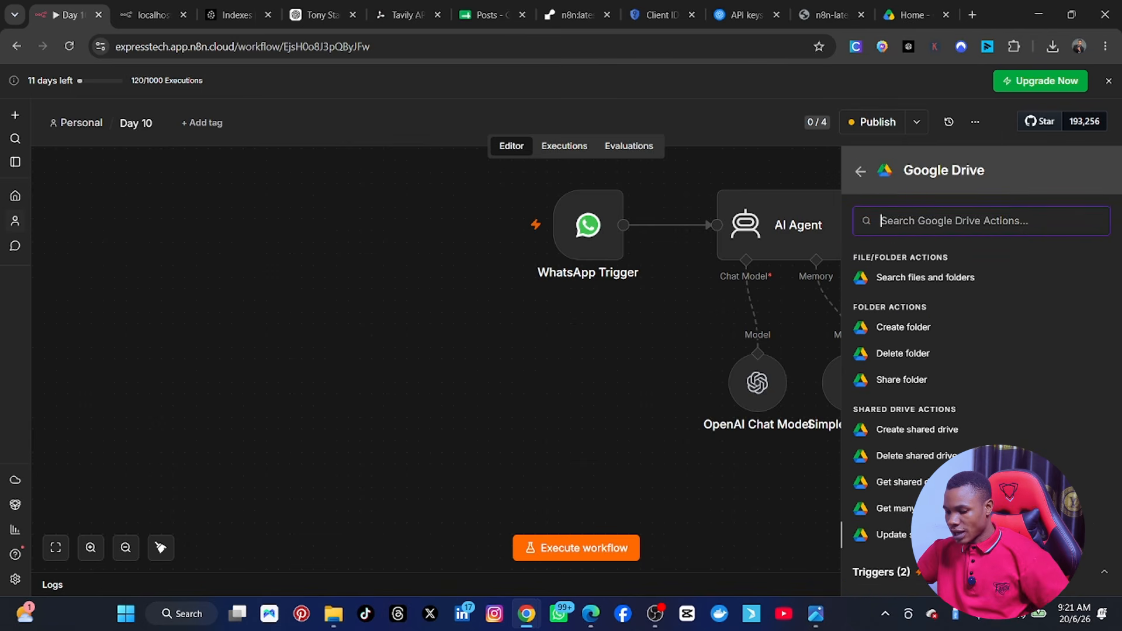
{"action": "left_click", "coordinate": [1105, 575]}
{"action": "scroll", "coordinate": [905, 581], "scroll_direction": "down", "scroll_amount": 1}
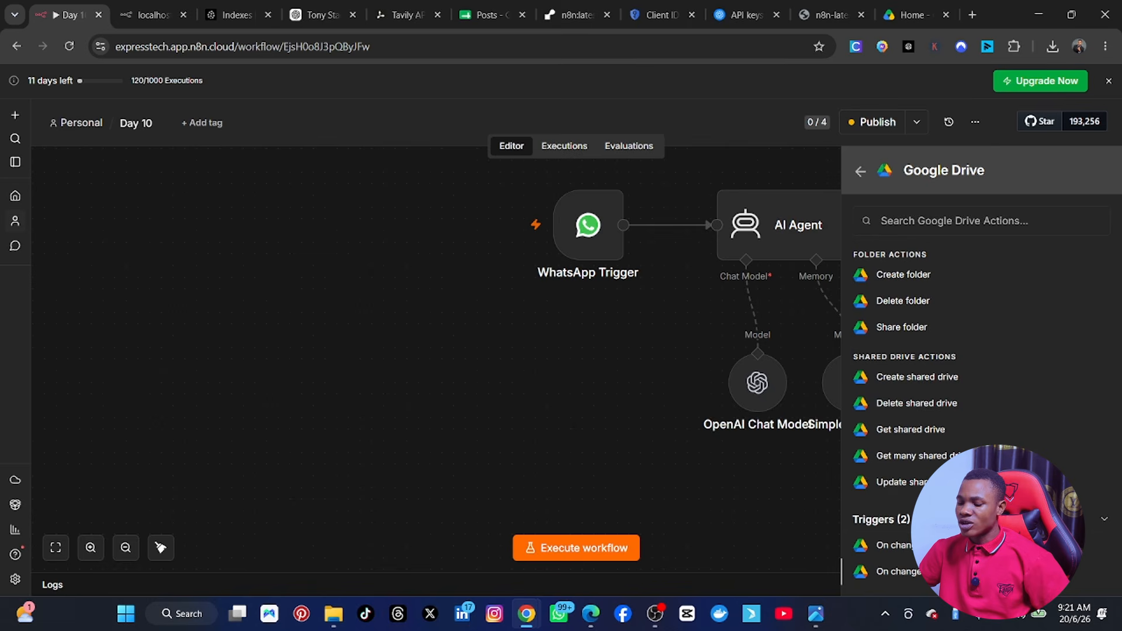
{"action": "left_click", "coordinate": [942, 572]}
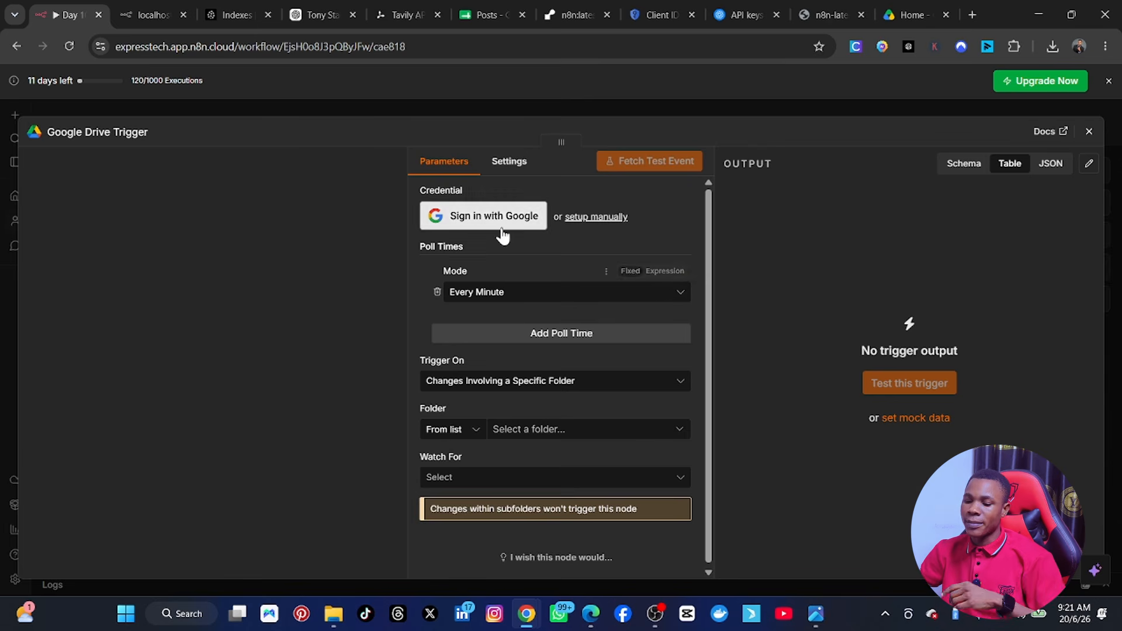
Sign in to the first listed Google account for the Google Drive Trigger and grant n8n.cloud access.
{"action": "left_click", "coordinate": [602, 294]}
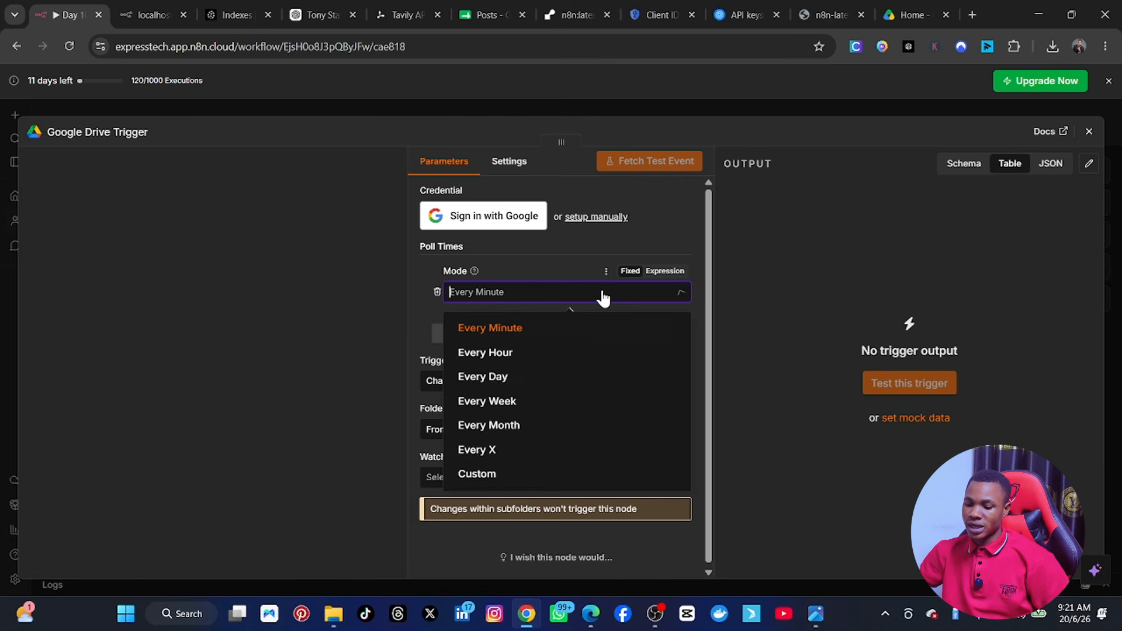
{"action": "left_click", "coordinate": [564, 244]}
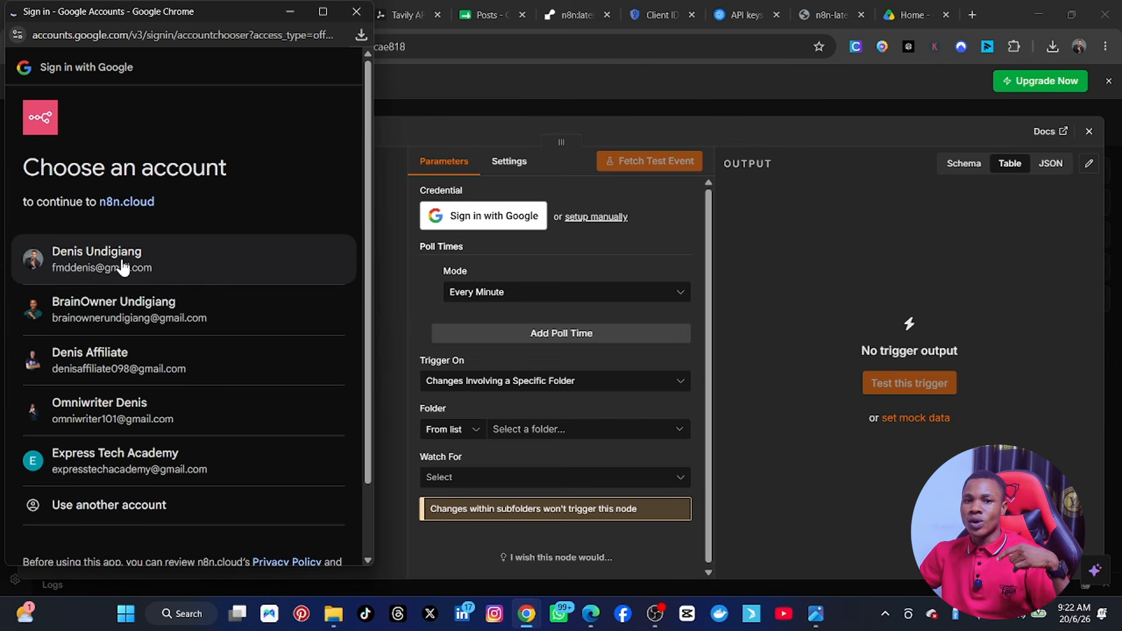
{"action": "left_click", "coordinate": [121, 266]}
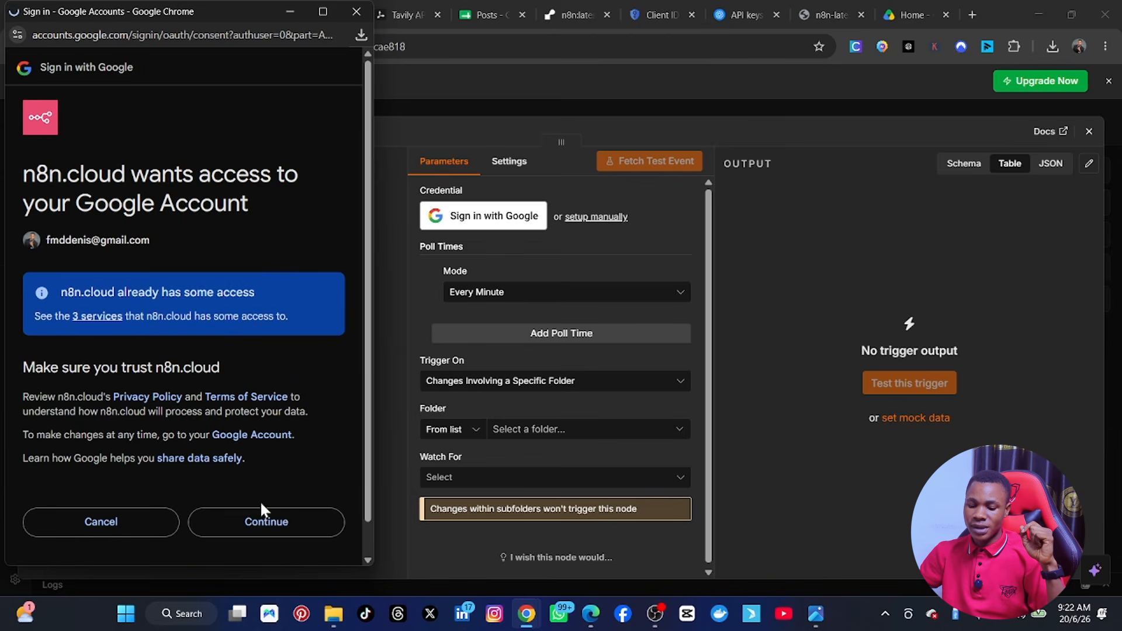
{"action": "left_click", "coordinate": [265, 520]}
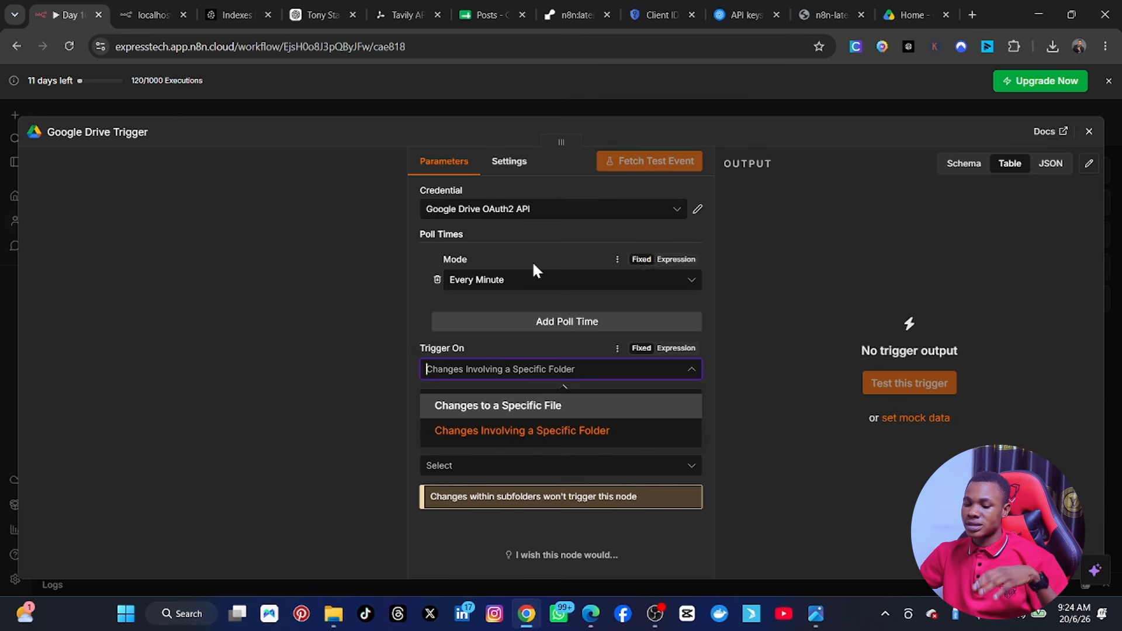
Start creating a new Google Drive OAuth2 API credential for the trigger.
{"action": "left_click", "coordinate": [617, 214]}
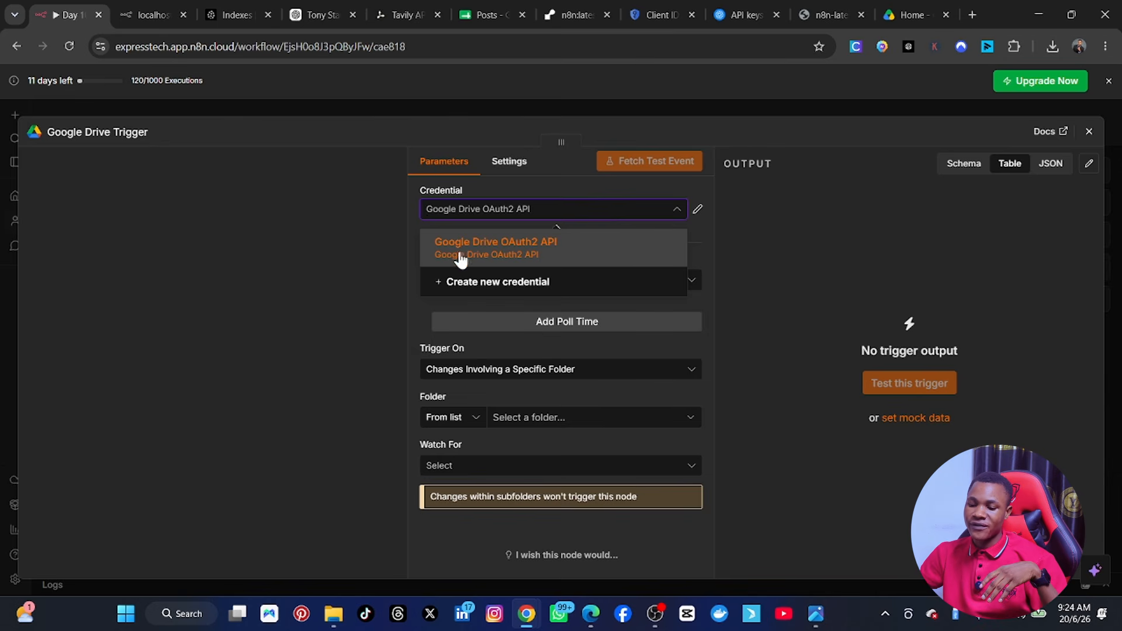
{"action": "left_click", "coordinate": [485, 194]}
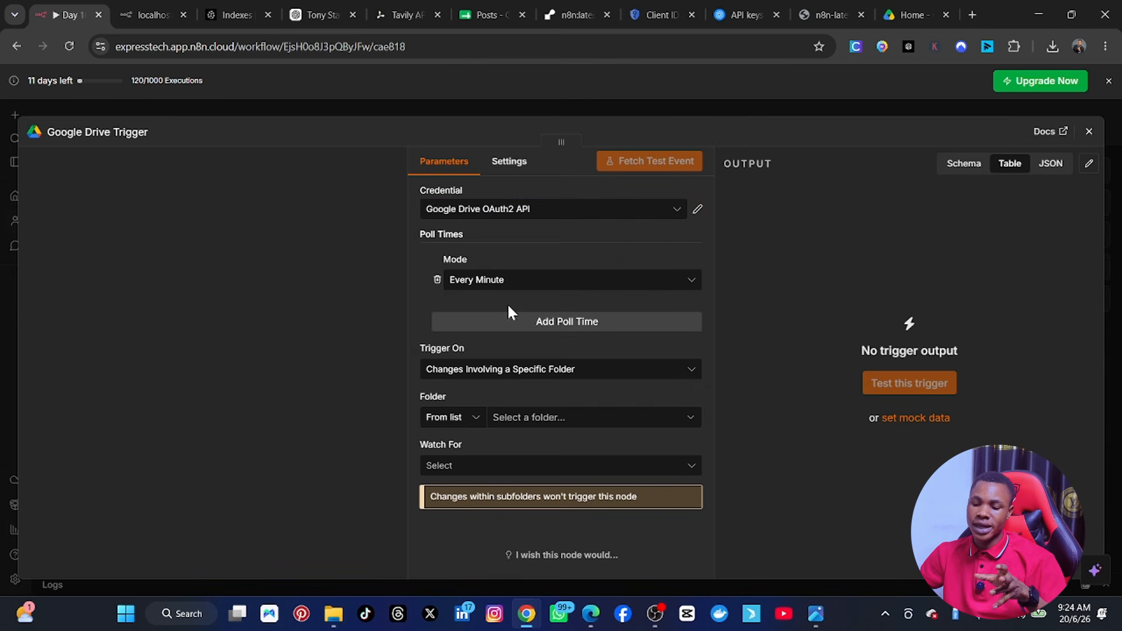
{"action": "left_click", "coordinate": [631, 211]}
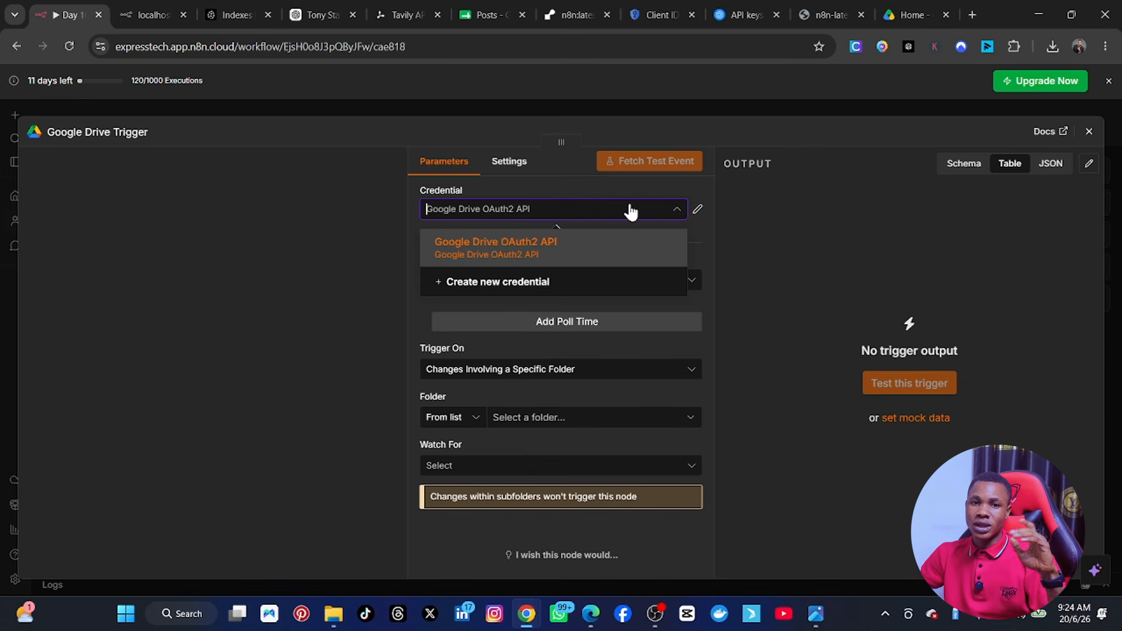
{"action": "left_click", "coordinate": [630, 211]}
{"action": "left_click", "coordinate": [626, 211]}
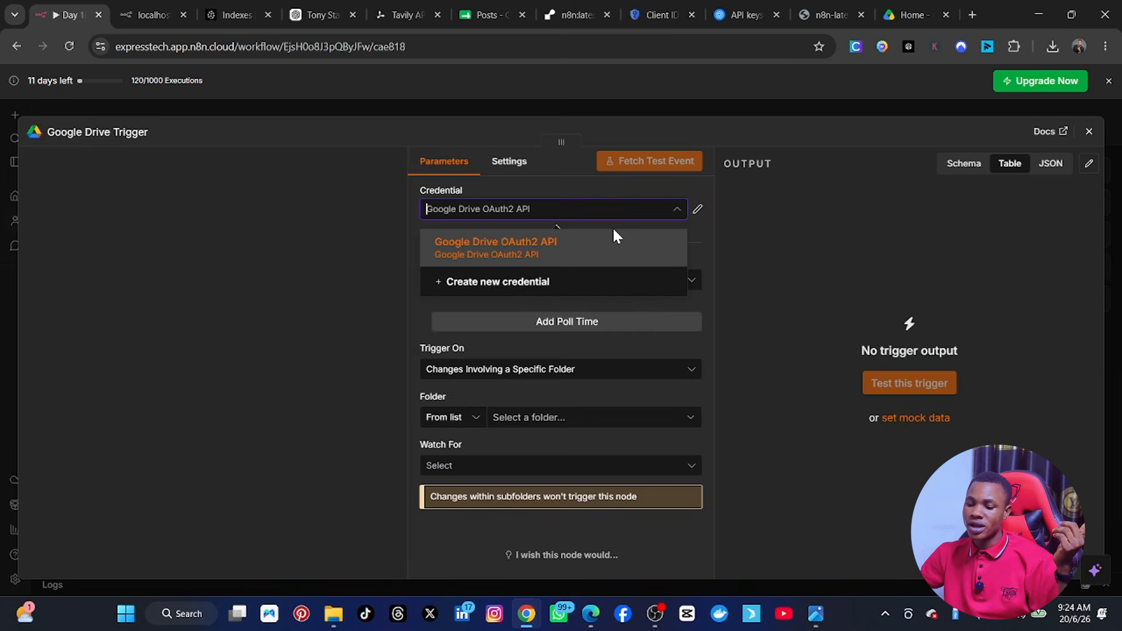
{"action": "left_click", "coordinate": [532, 282]}
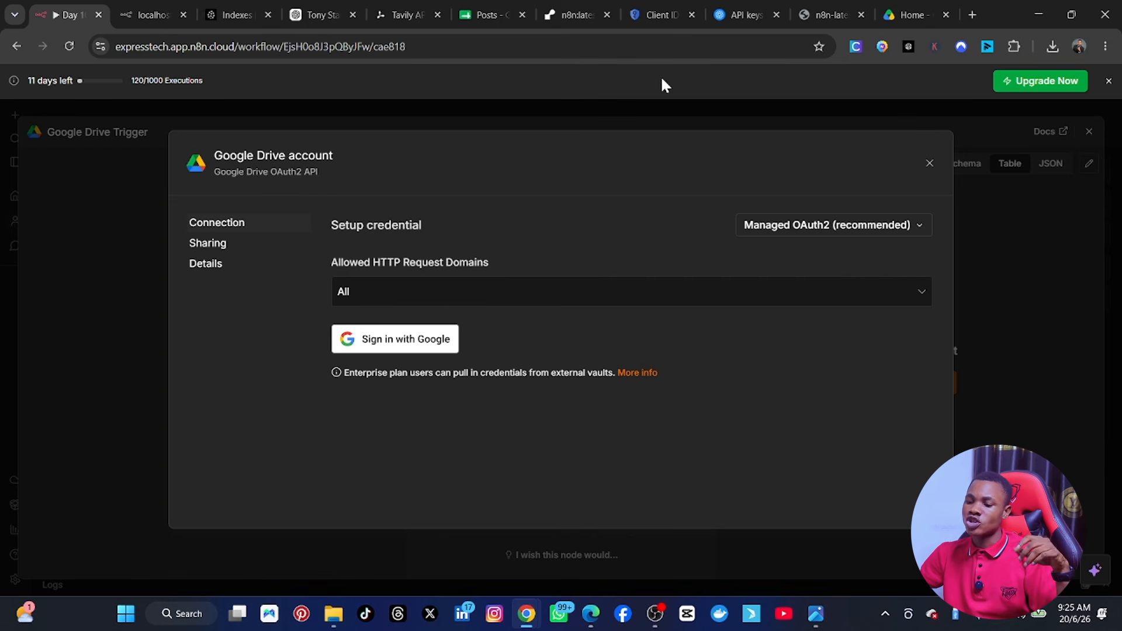
Switch to Google Cloud, find the Google Drive API and enable it for the project.
{"action": "left_click", "coordinate": [657, 3]}
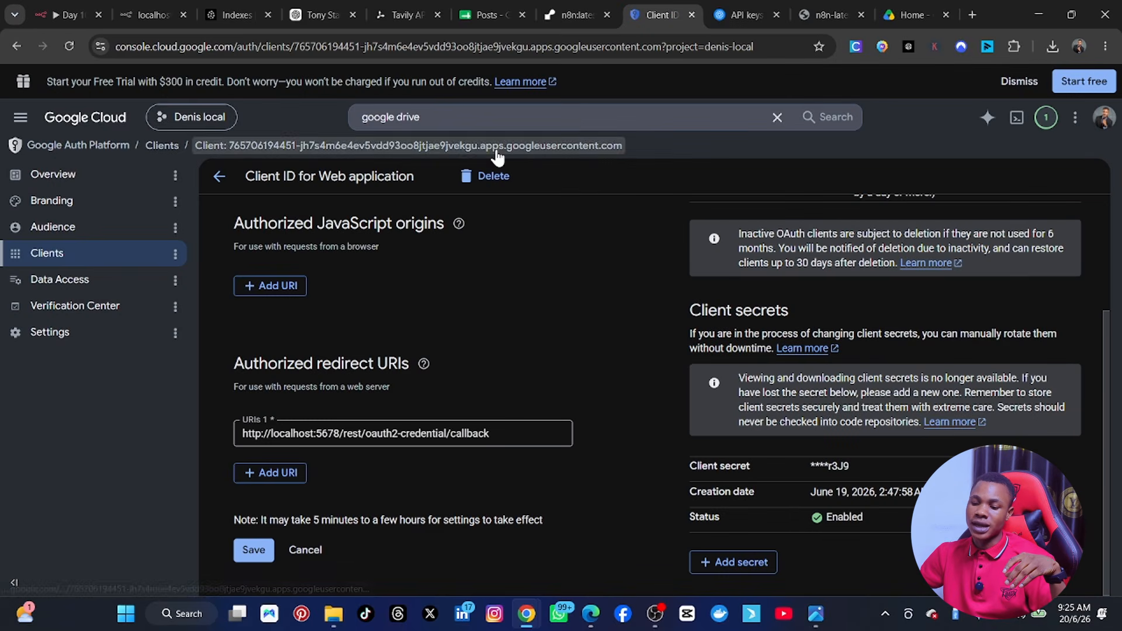
{"action": "left_click", "coordinate": [497, 117]}
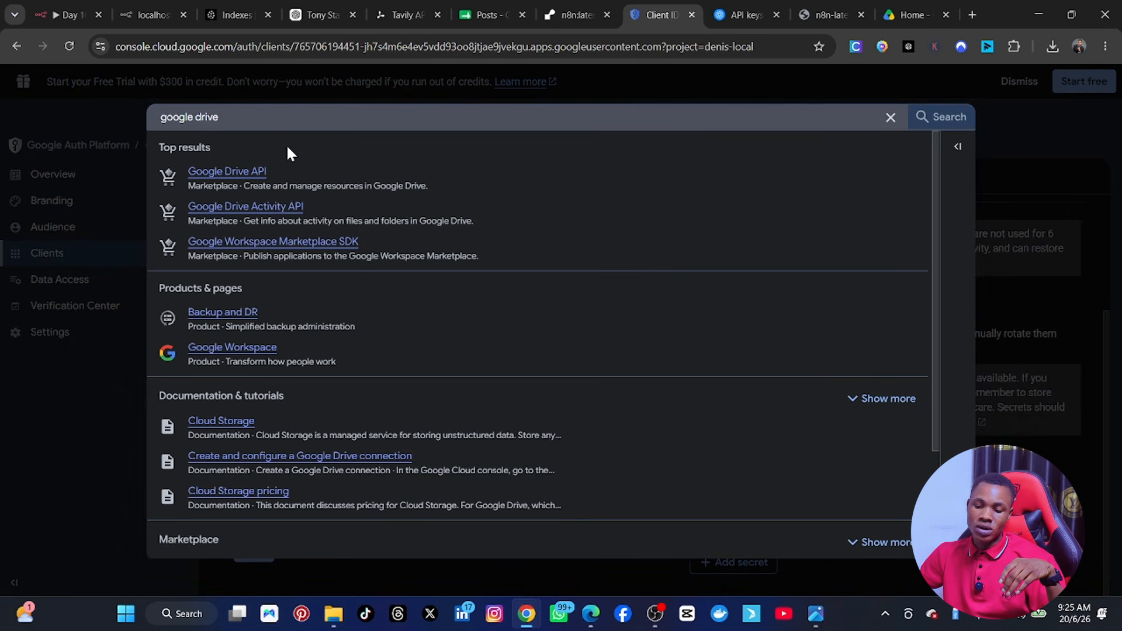
{"action": "left_click", "coordinate": [236, 173]}
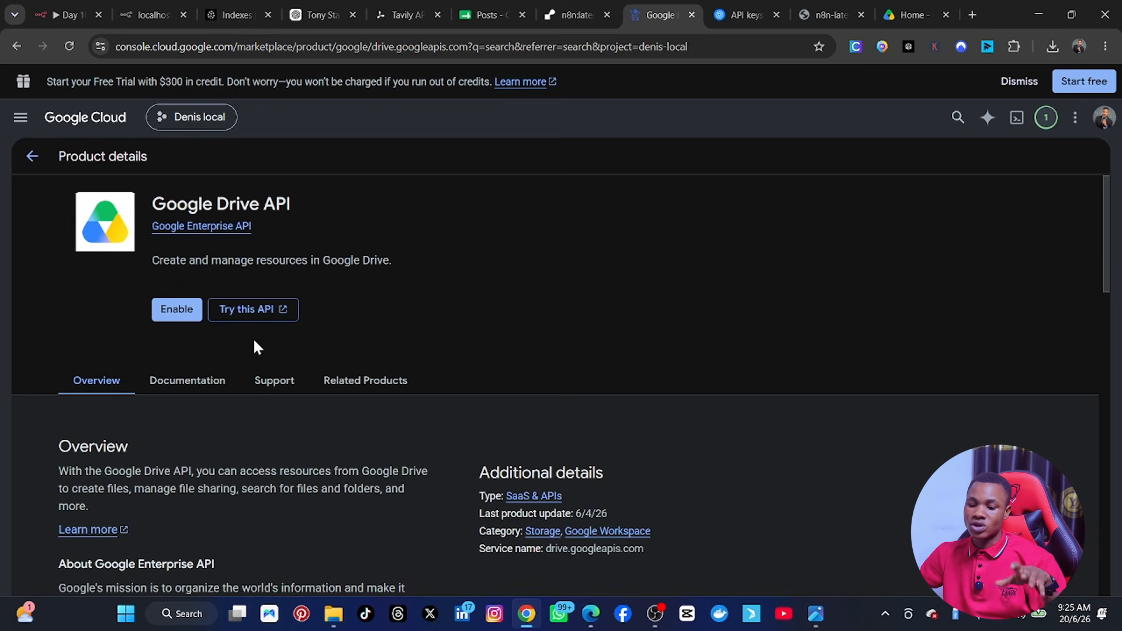
{"action": "left_click", "coordinate": [176, 309]}
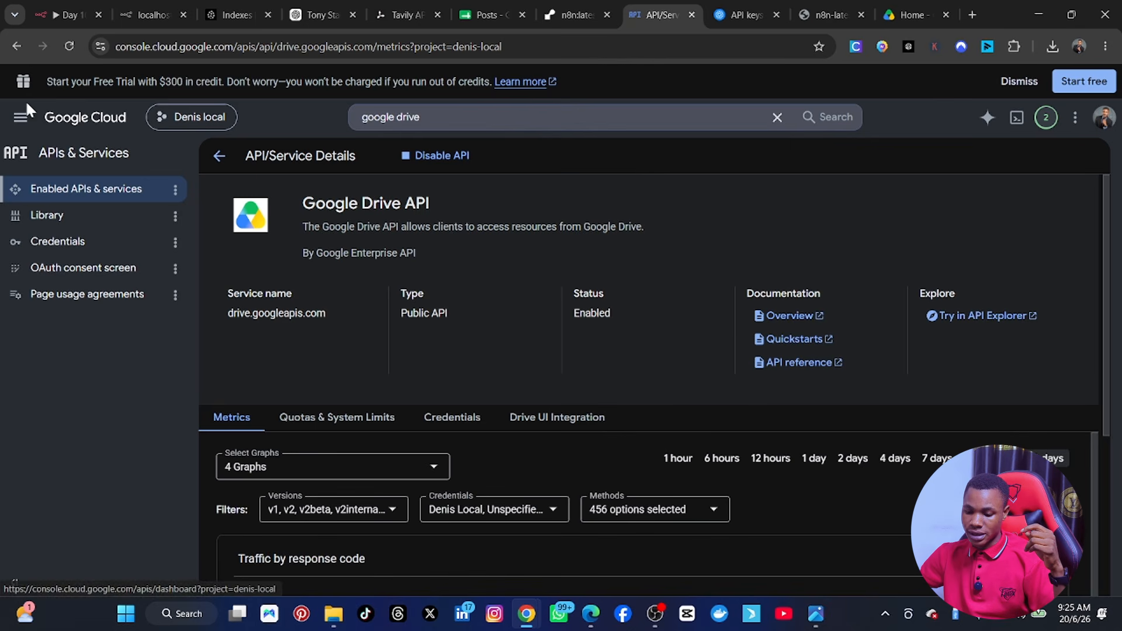
Go to the project's API credentials and open the existing OAuth 2.0 web application client.
{"action": "scroll", "coordinate": [427, 380], "scroll_direction": "down", "scroll_amount": 7}
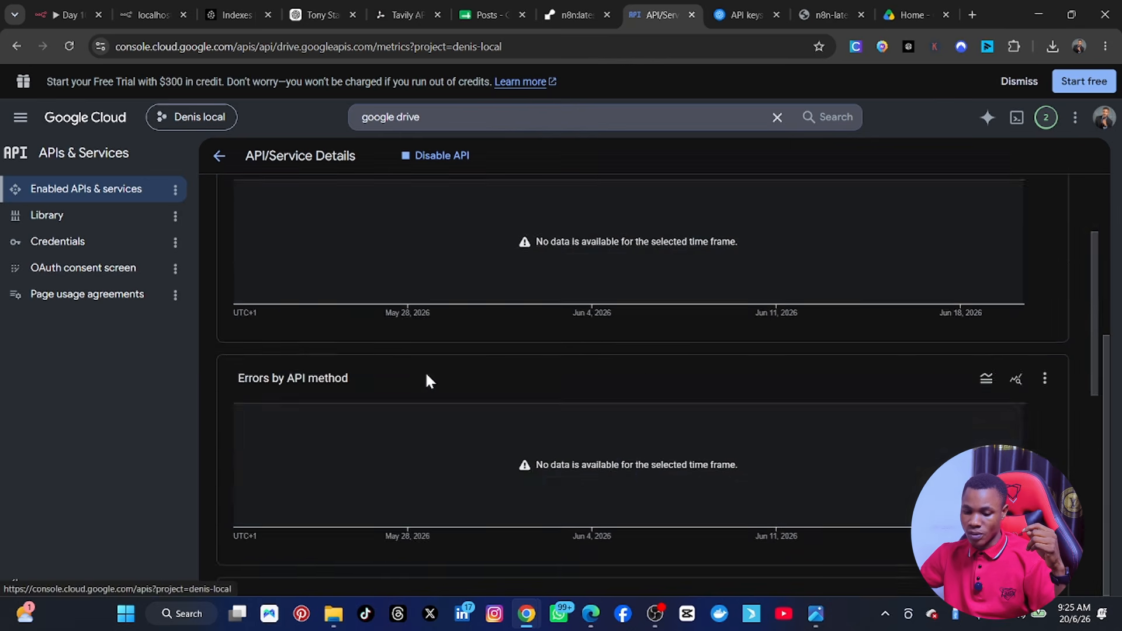
{"action": "scroll", "coordinate": [430, 381], "scroll_direction": "up", "scroll_amount": 7}
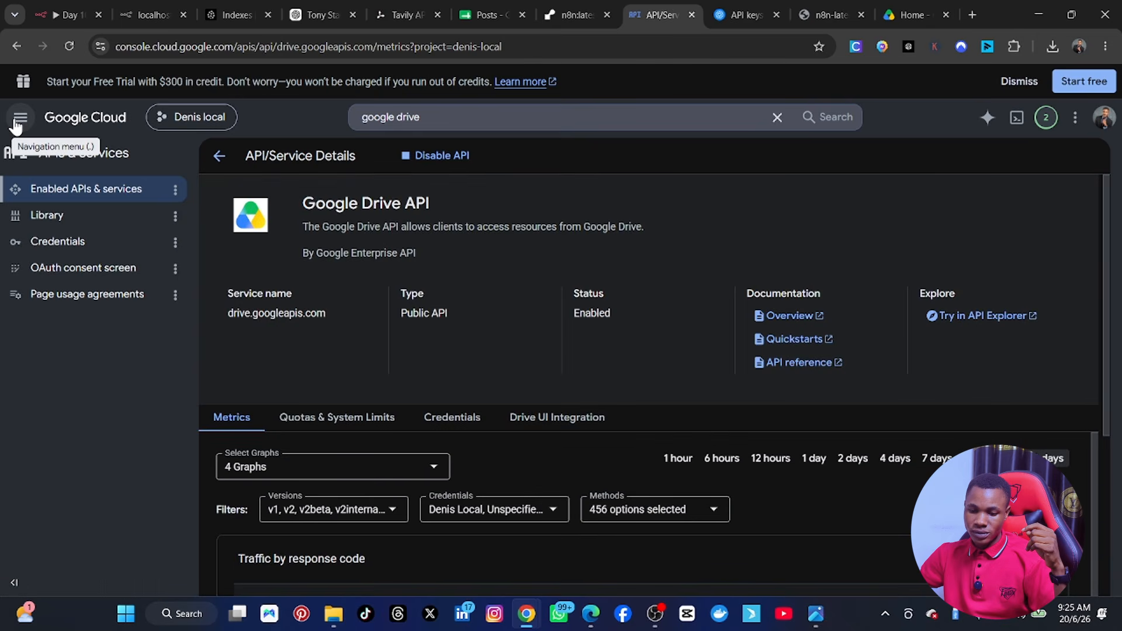
{"action": "left_click", "coordinate": [17, 122]}
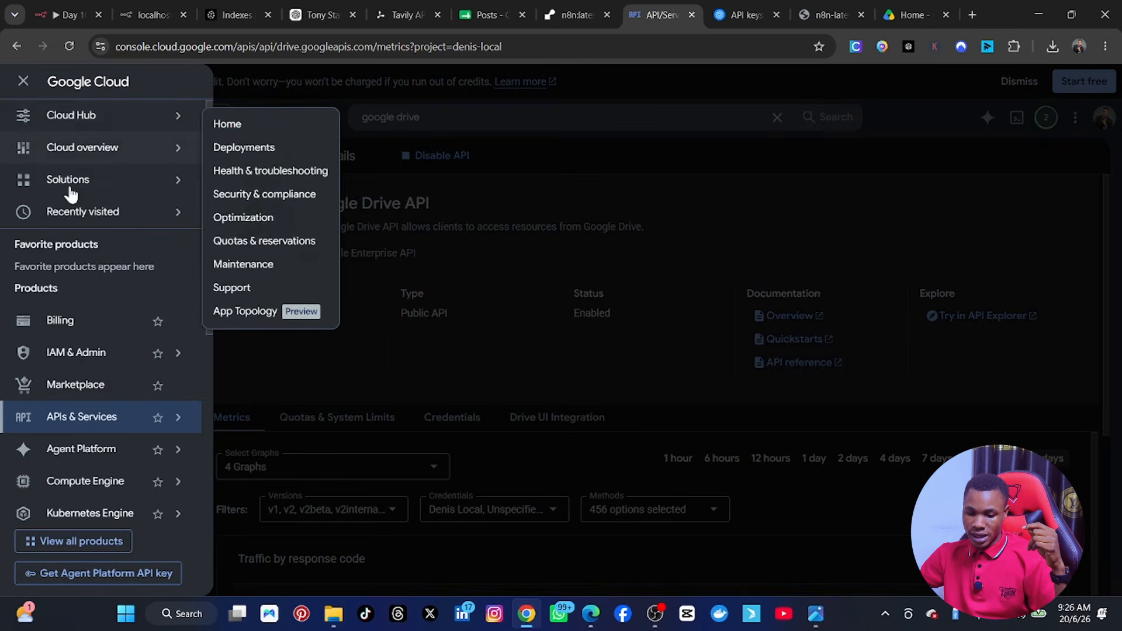
{"action": "mouse_move", "coordinate": [108, 428]}
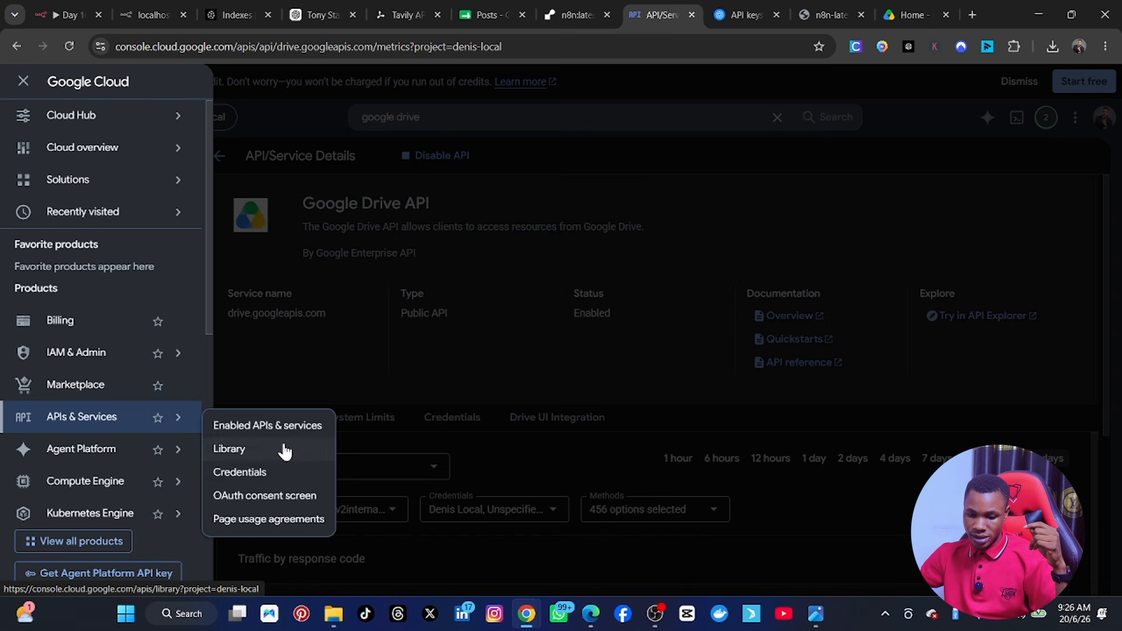
{"action": "left_click", "coordinate": [255, 471]}
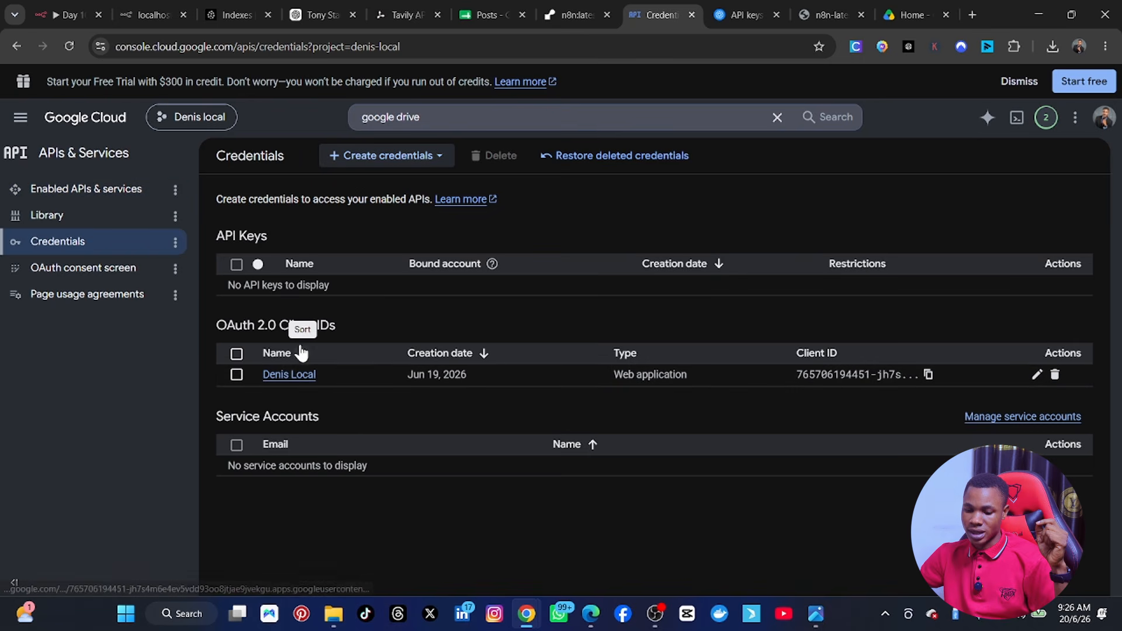
{"action": "left_click", "coordinate": [282, 373]}
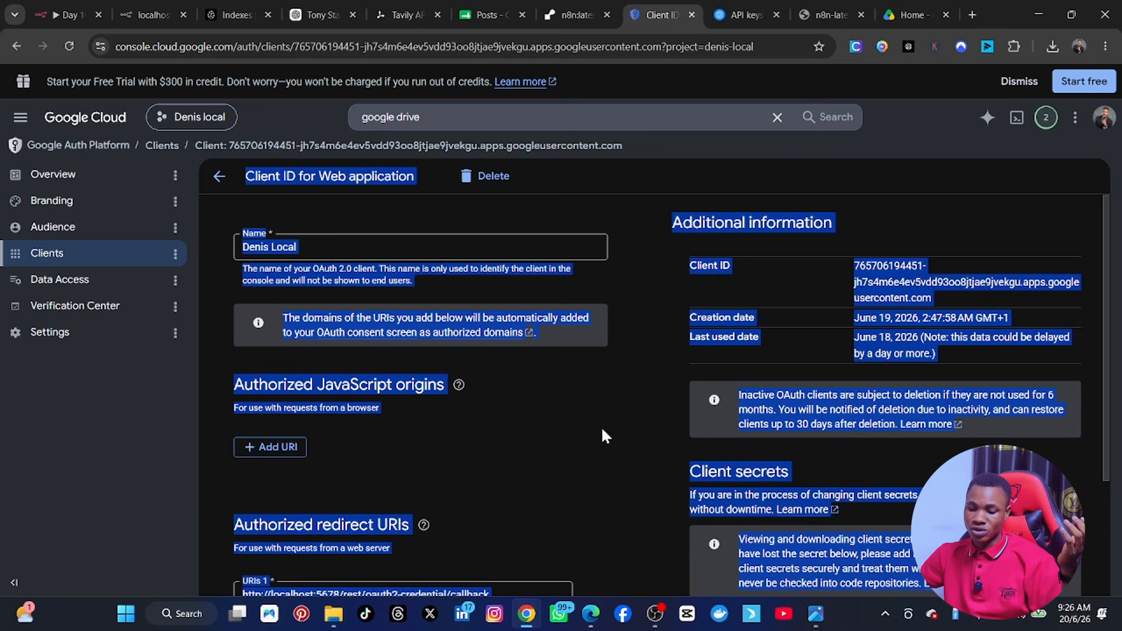
{"action": "left_click", "coordinate": [601, 428]}
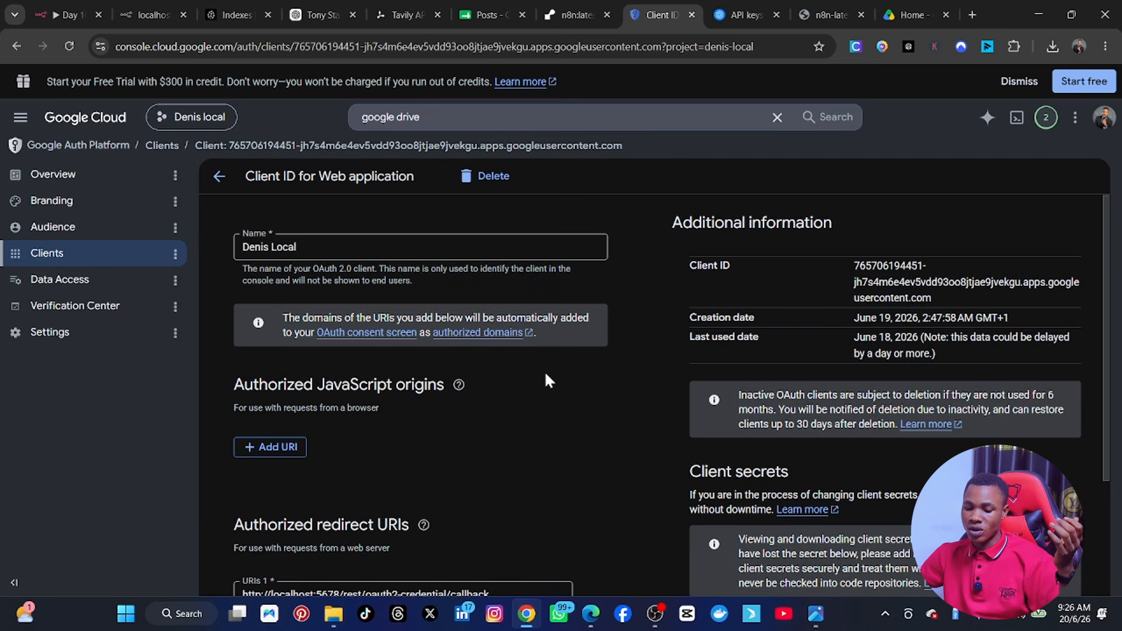
Review the client's ID and secret details and add a second, empty authorized redirect URI.
{"action": "scroll", "coordinate": [548, 381], "scroll_direction": "down", "scroll_amount": 3}
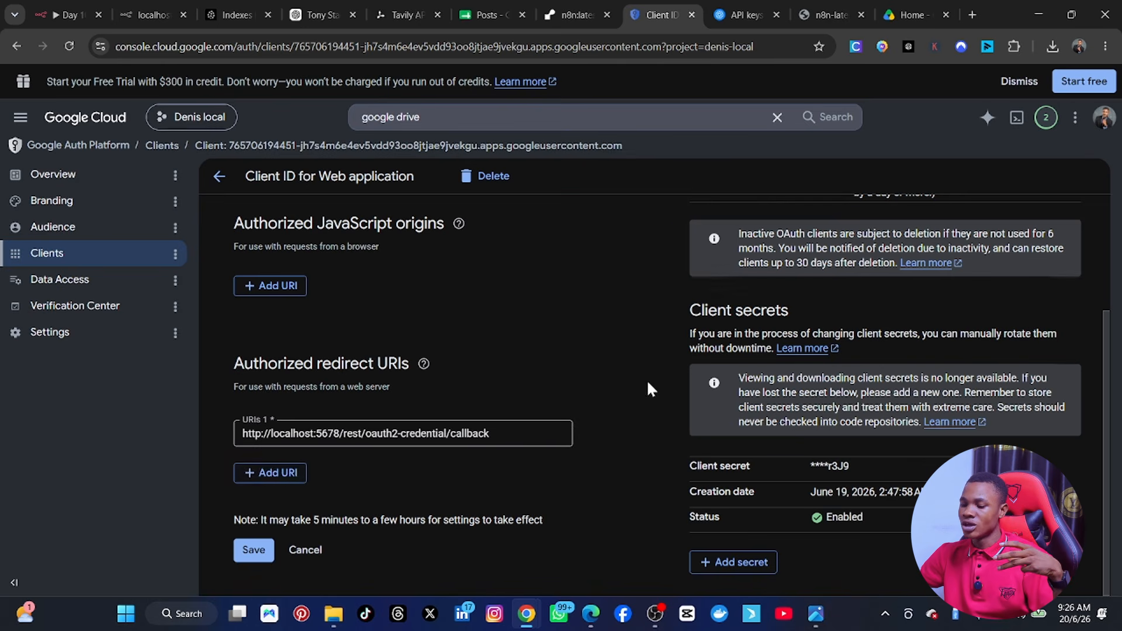
{"action": "scroll", "coordinate": [646, 383], "scroll_direction": "up", "scroll_amount": 3}
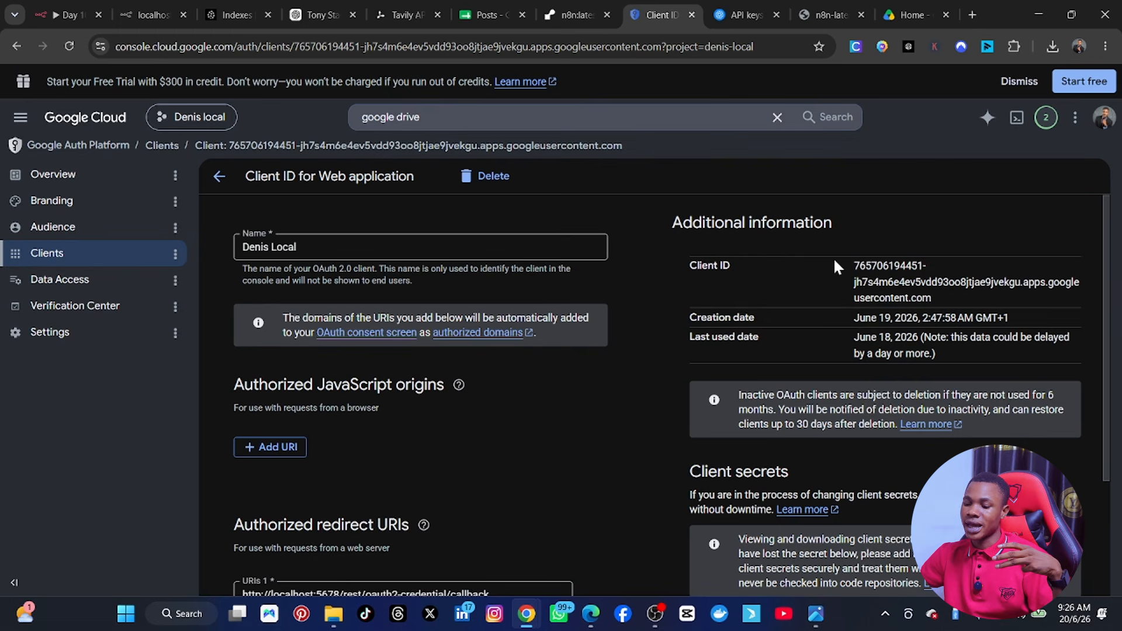
{"action": "scroll", "coordinate": [758, 374], "scroll_direction": "down", "scroll_amount": 3}
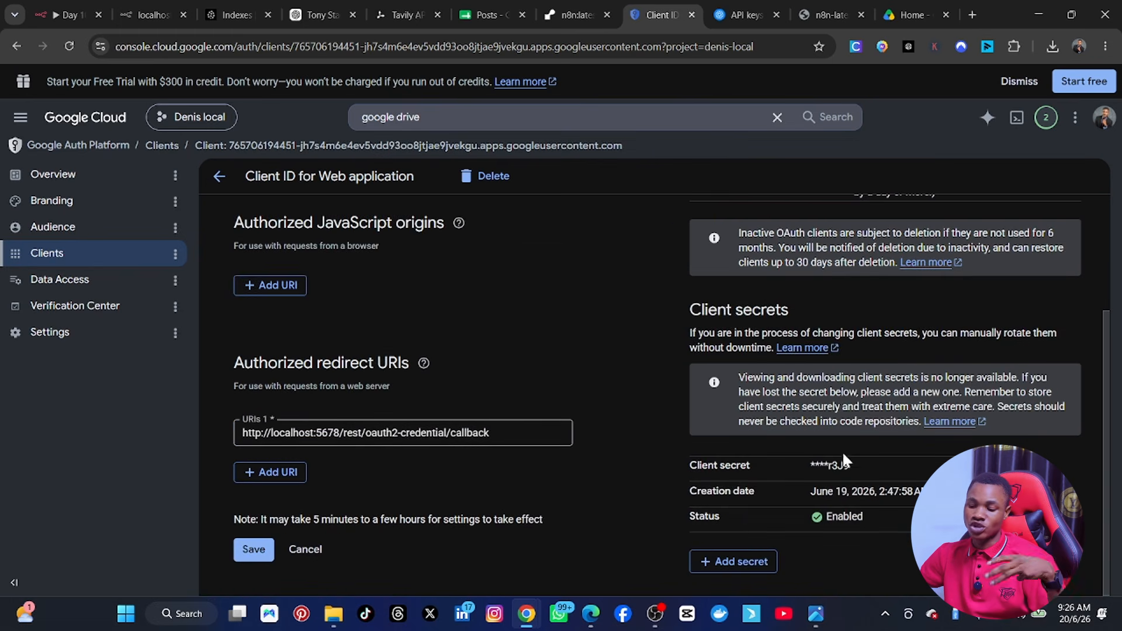
{"action": "left_click", "coordinate": [283, 475]}
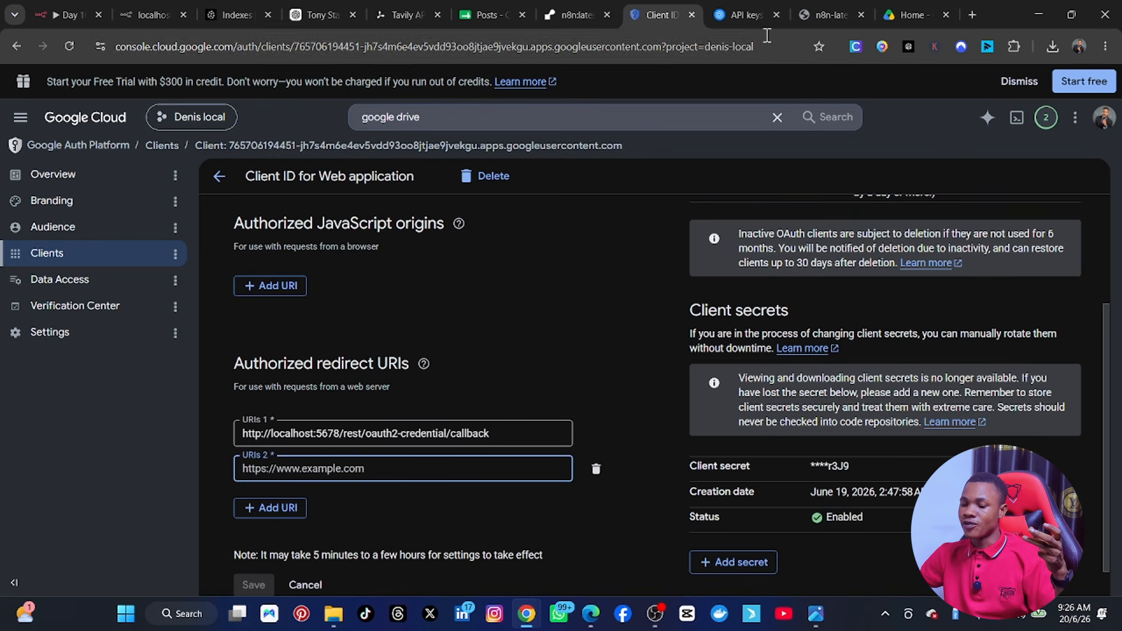
Check the new Google Drive credential form in n8n against the redirect URI and client secret settings in Google Cloud.
{"action": "left_click", "coordinate": [69, 15]}
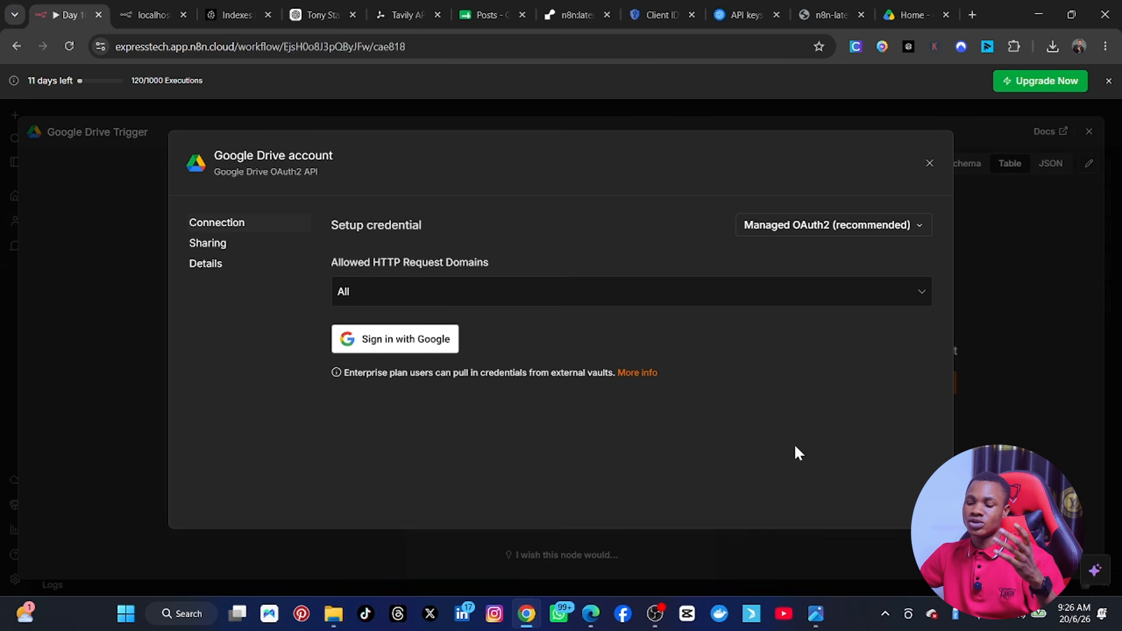
{"action": "left_click", "coordinate": [646, 15]}
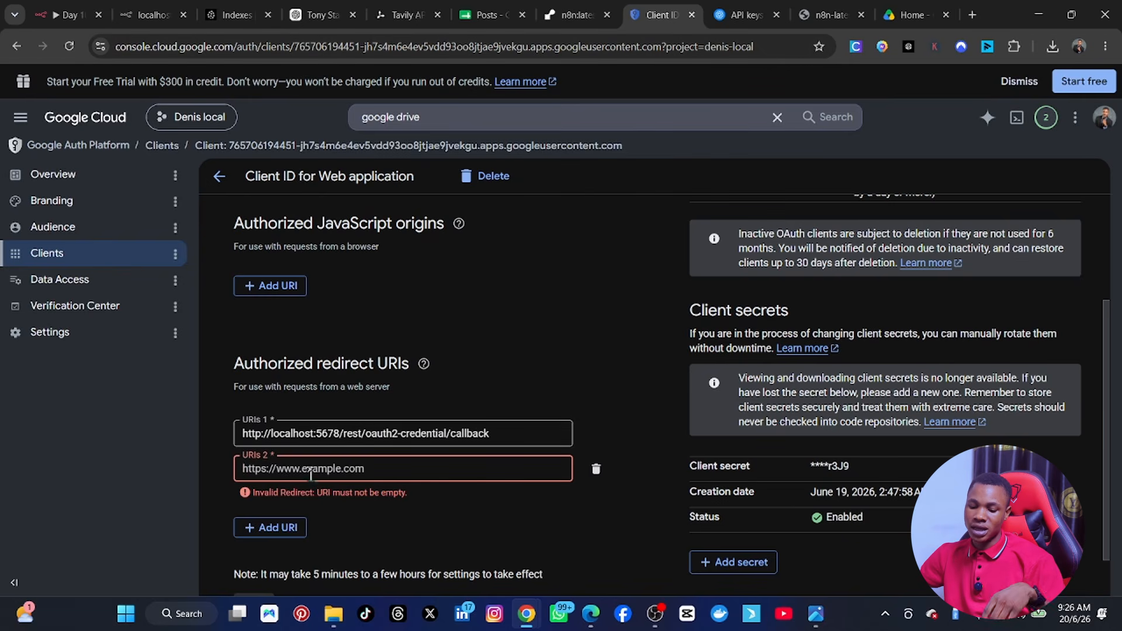
{"action": "scroll", "coordinate": [311, 474], "scroll_direction": "down", "scroll_amount": 1}
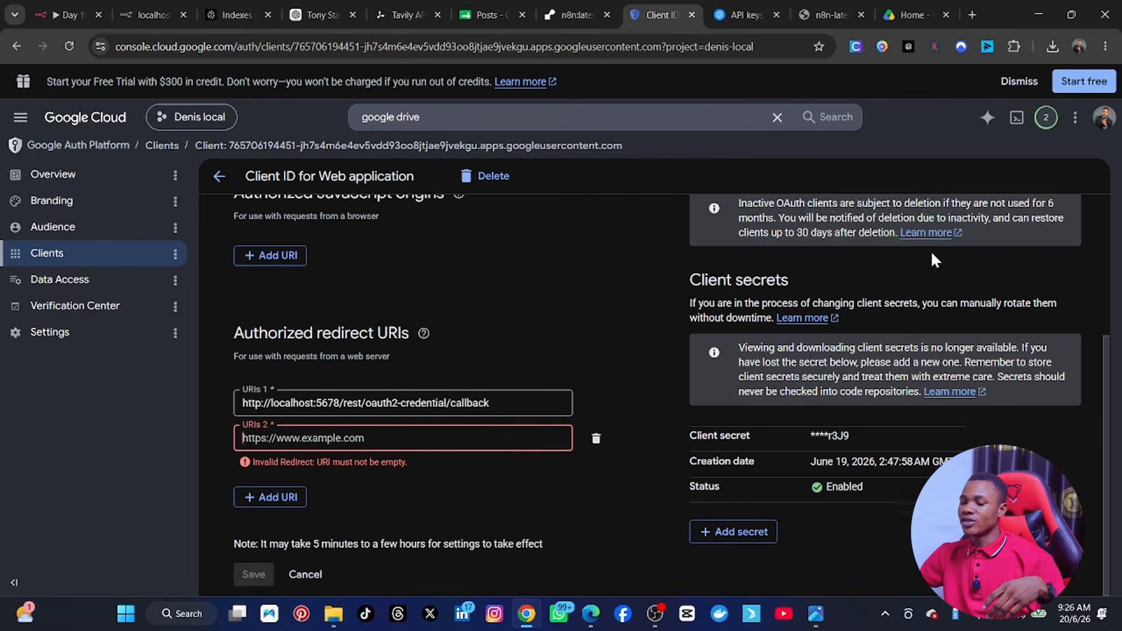
{"action": "scroll", "coordinate": [903, 253], "scroll_direction": "up", "scroll_amount": 3}
{"action": "scroll", "coordinate": [878, 311], "scroll_direction": "down", "scroll_amount": 3}
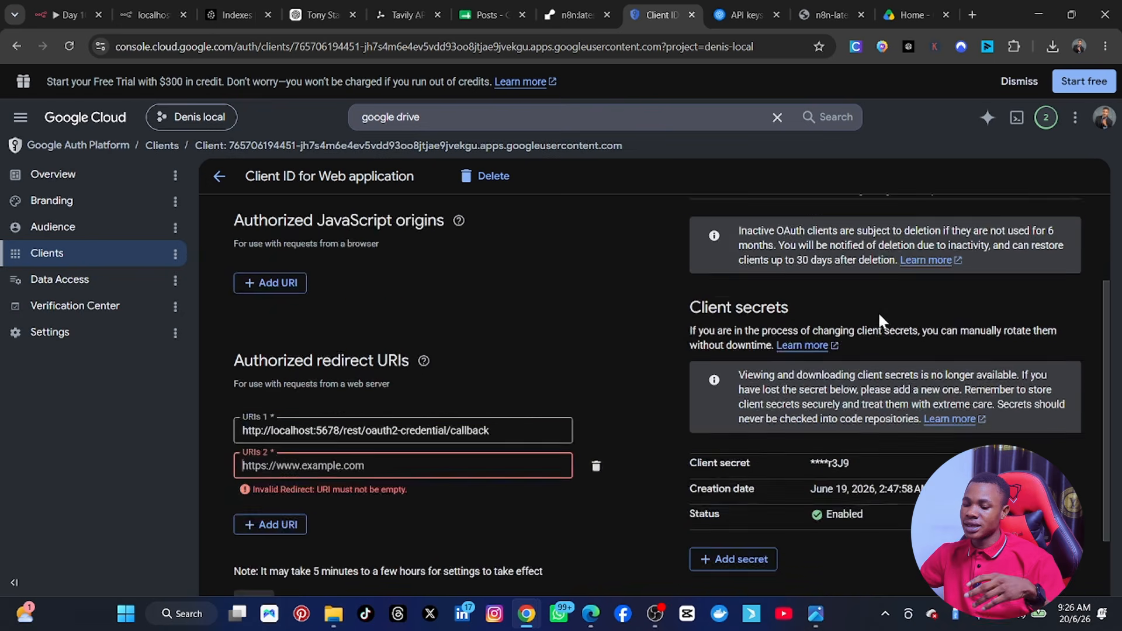
Switch back to n8n, try Specific Domains for the credential's allowed HTTP request domains and return the setting to All.
{"action": "left_click", "coordinate": [55, 3]}
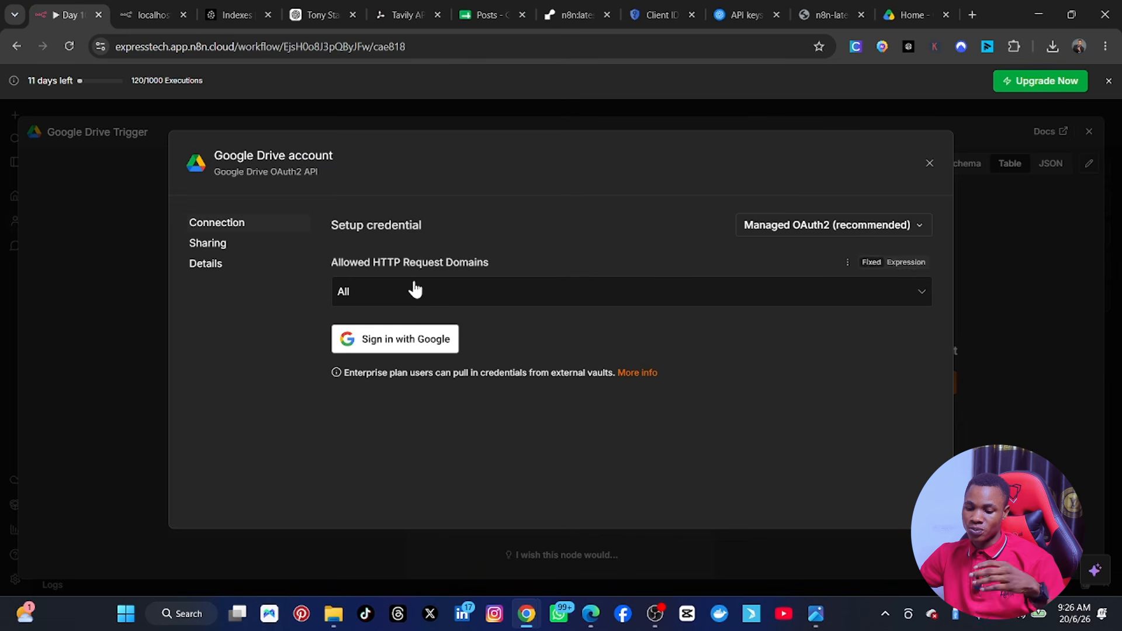
{"action": "left_click", "coordinate": [426, 303]}
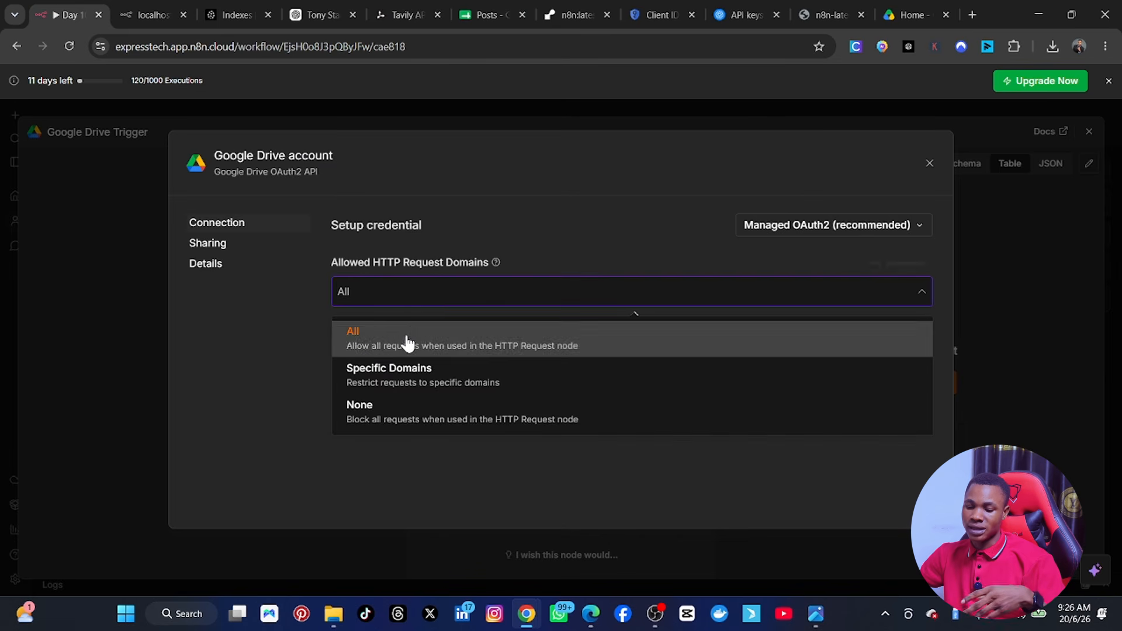
{"action": "left_click", "coordinate": [393, 381]}
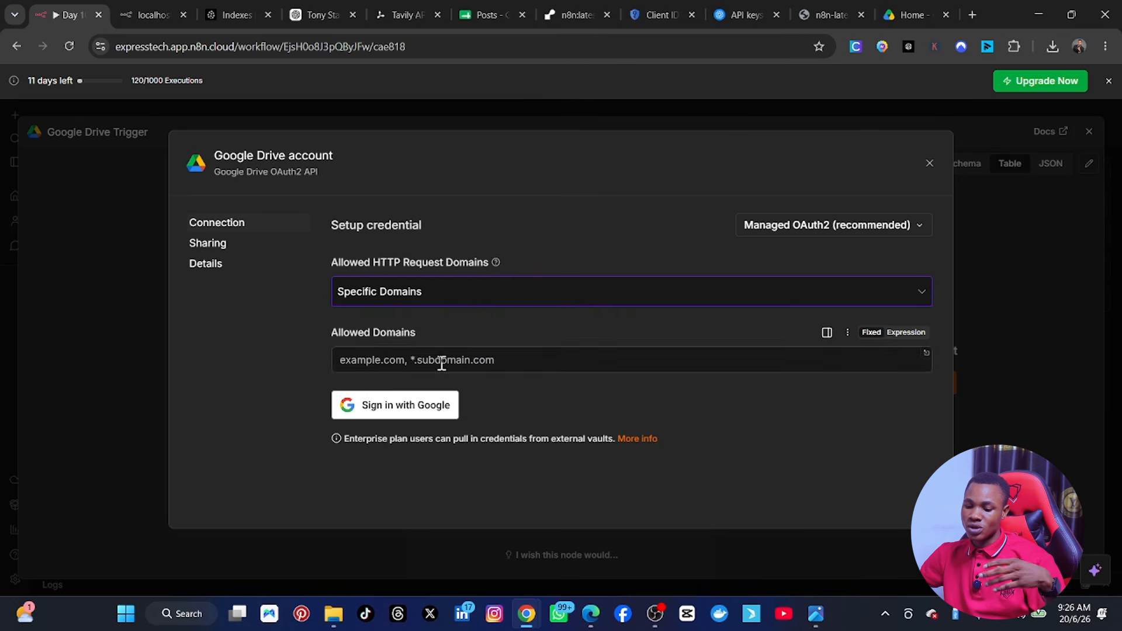
{"action": "left_click", "coordinate": [515, 298]}
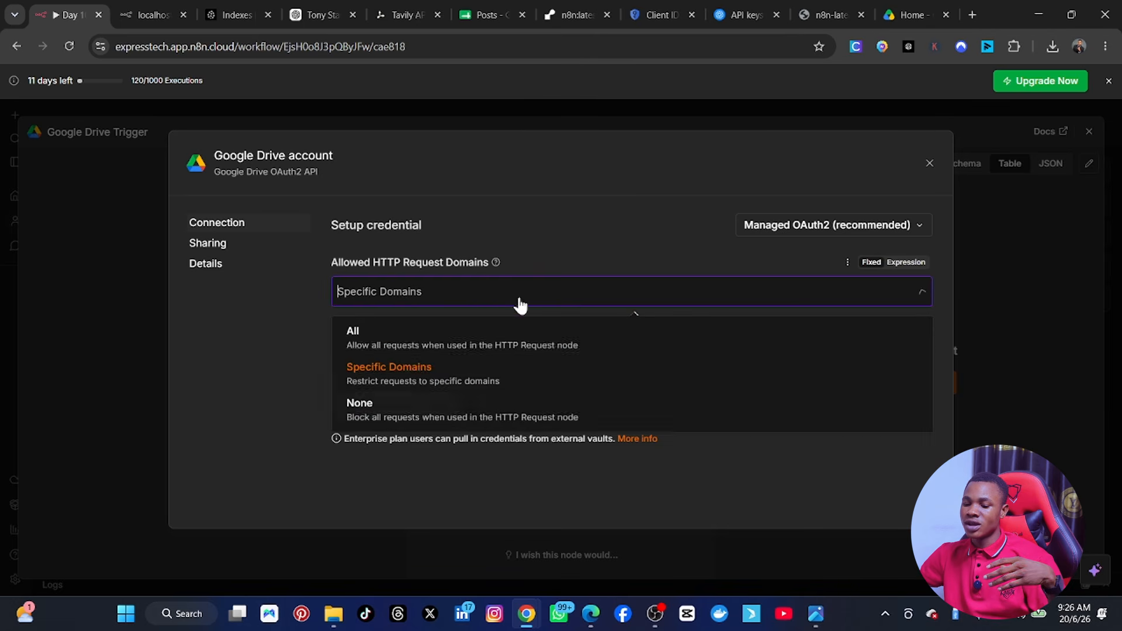
{"action": "left_click", "coordinate": [454, 348]}
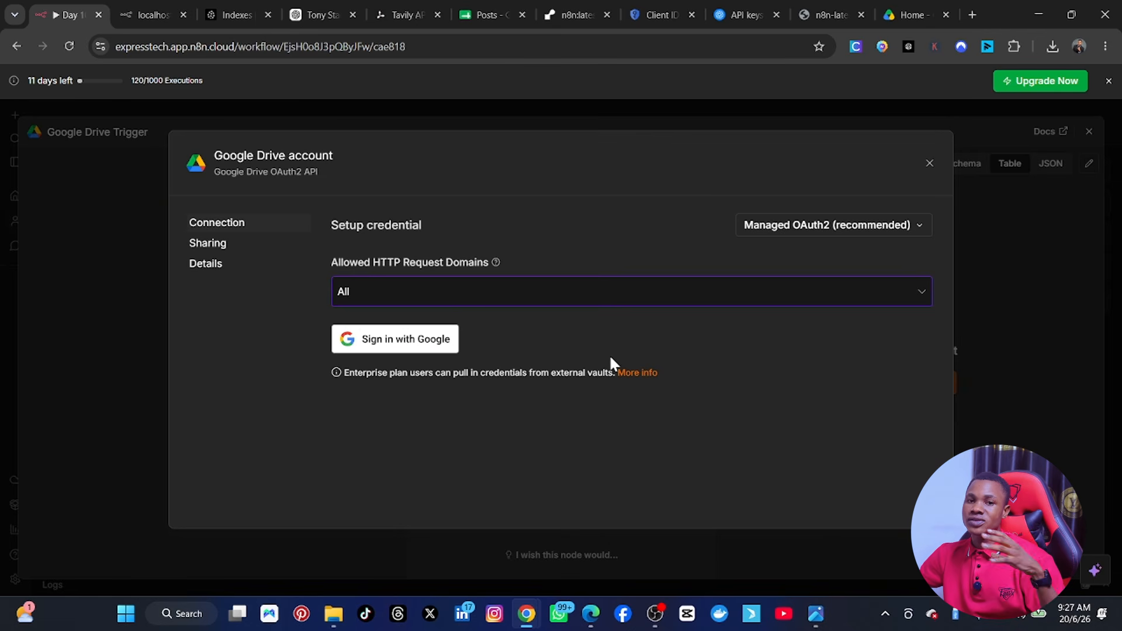
Close the credential form without connecting and set the trigger to fire on Changes Involving a Specific Folder.
{"action": "left_click", "coordinate": [930, 164]}
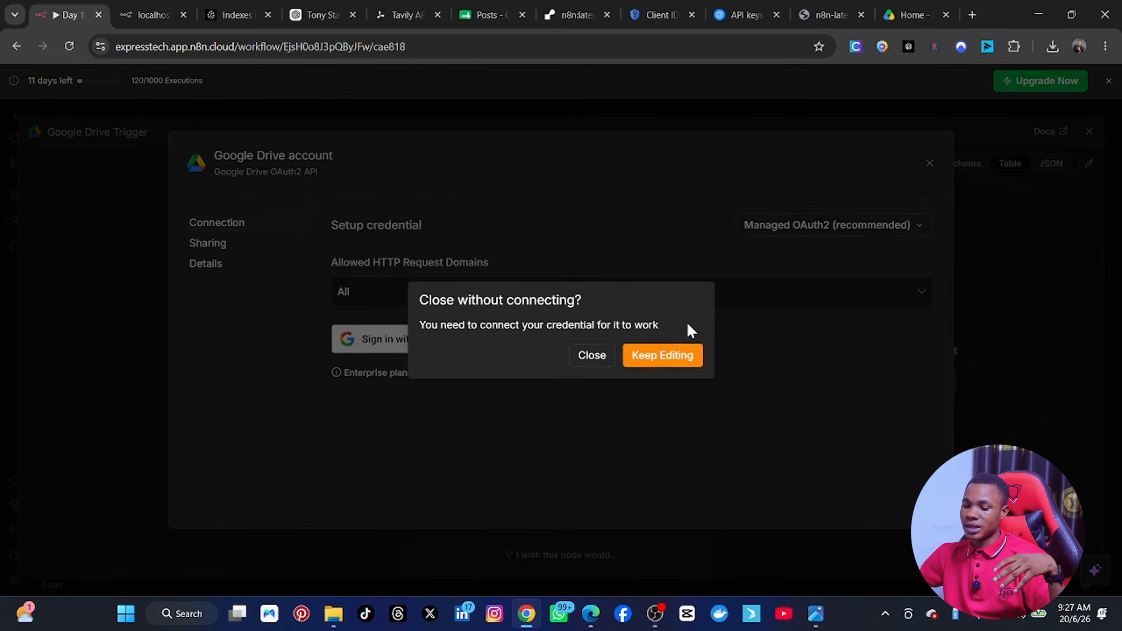
{"action": "left_click", "coordinate": [587, 354]}
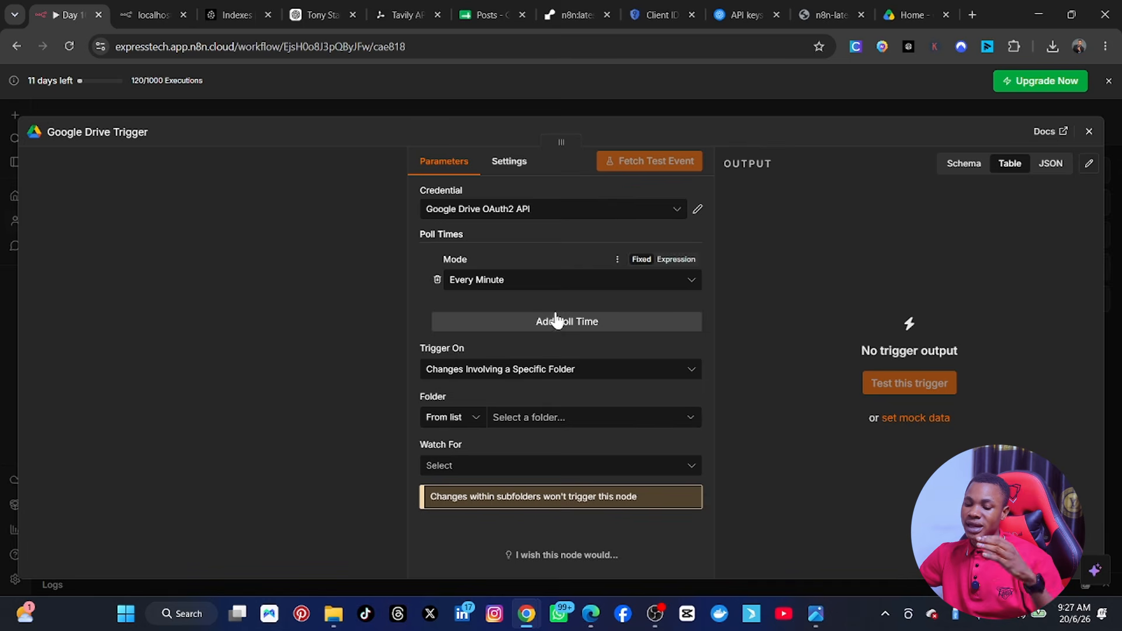
{"action": "left_click", "coordinate": [512, 376]}
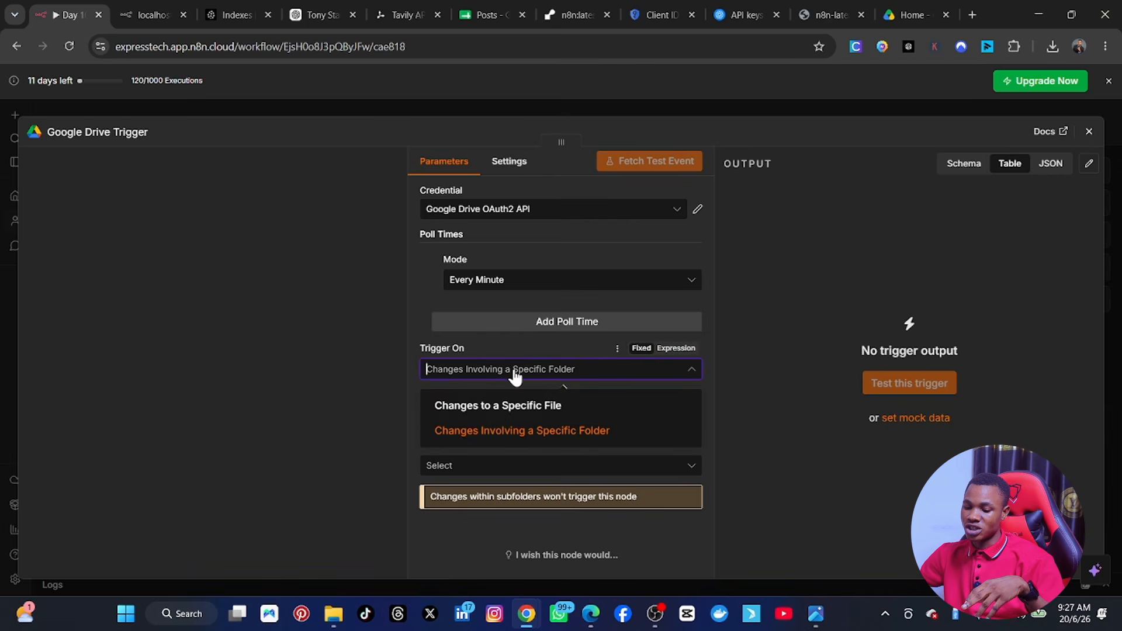
{"action": "left_click", "coordinate": [509, 433]}
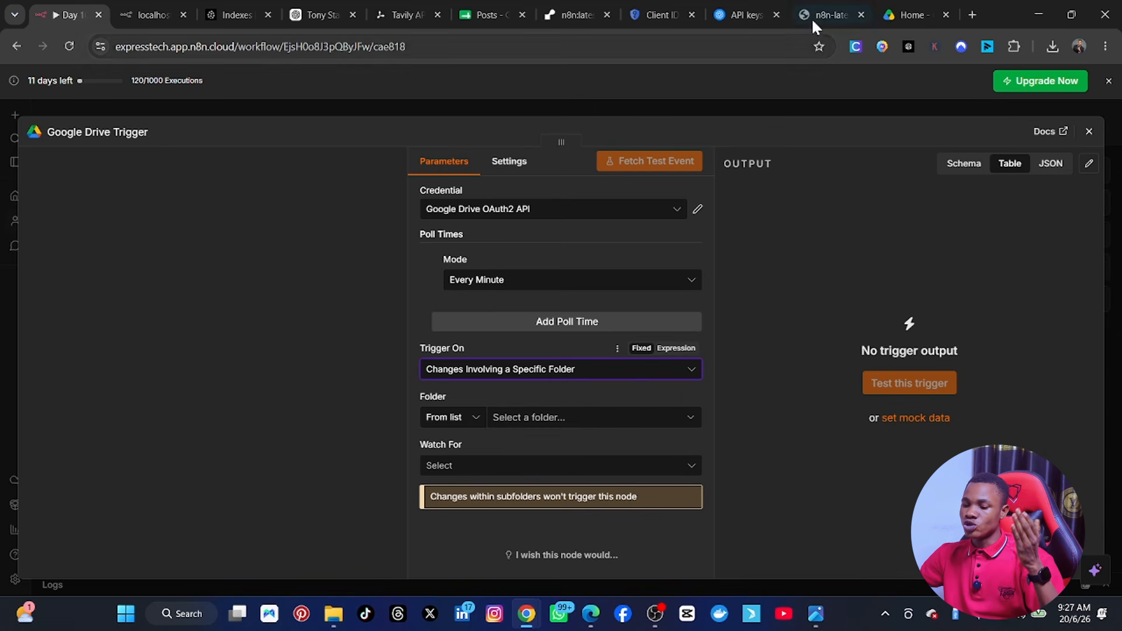
Switch to Google Drive and create a new folder named DENIS LOCAL.
{"action": "left_click", "coordinate": [901, 16]}
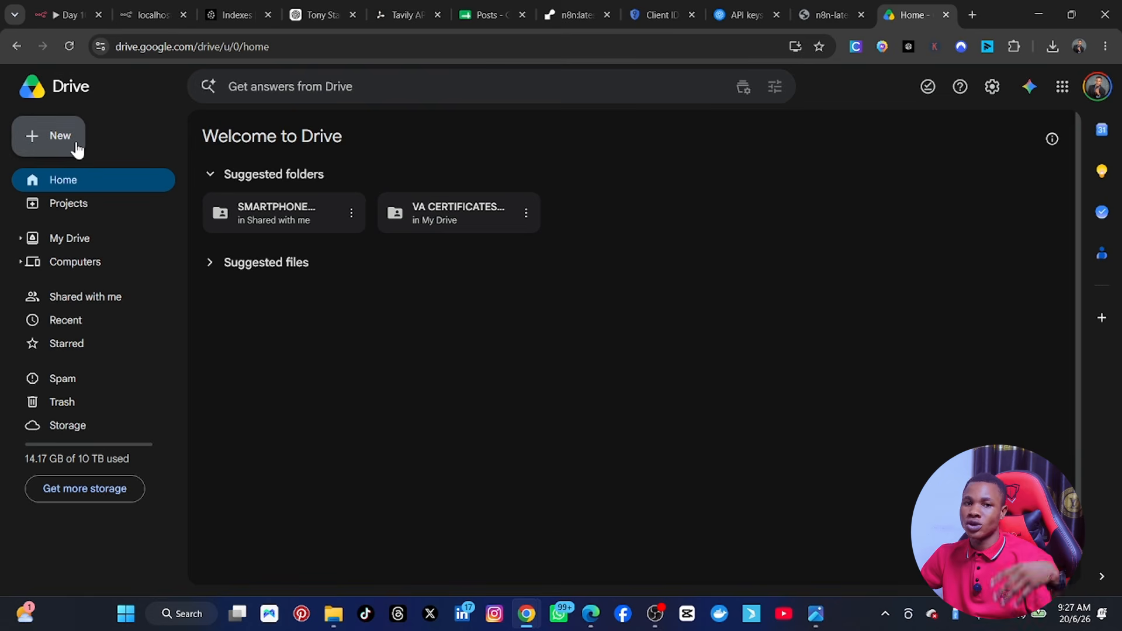
{"action": "left_click", "coordinate": [57, 138]}
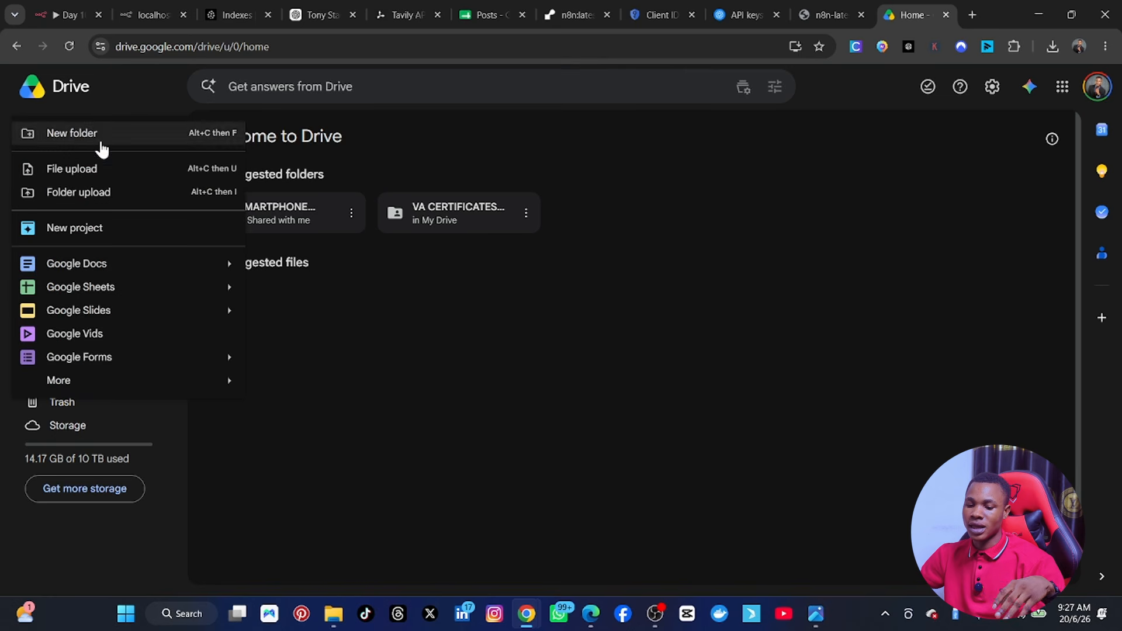
{"action": "left_click", "coordinate": [76, 140]}
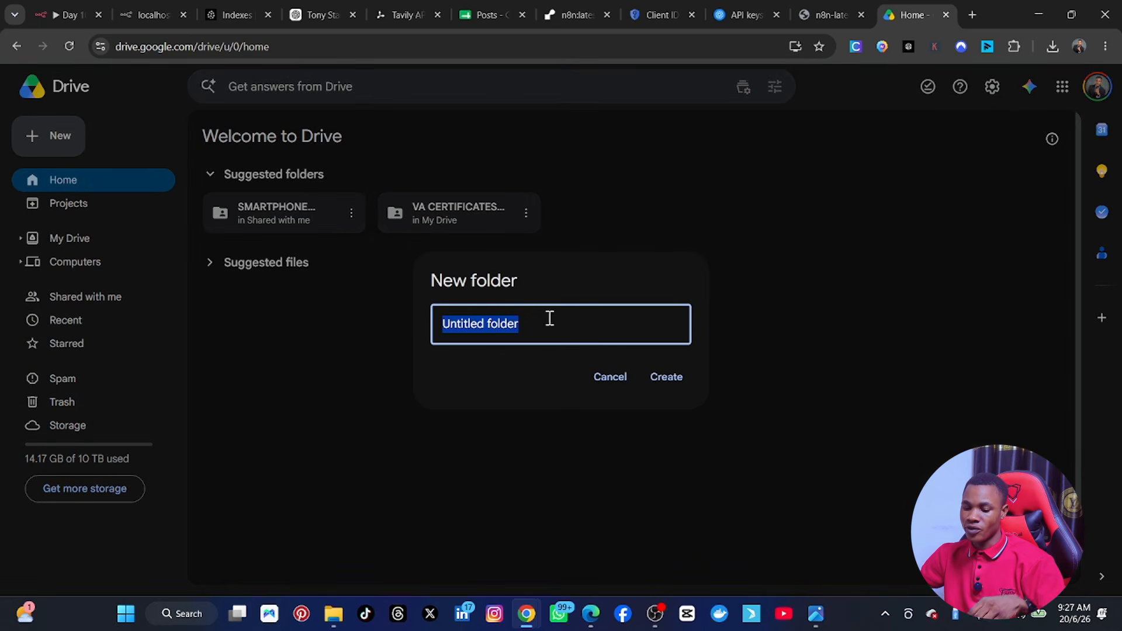
{"action": "type", "text": "DENIS LOCAL"}
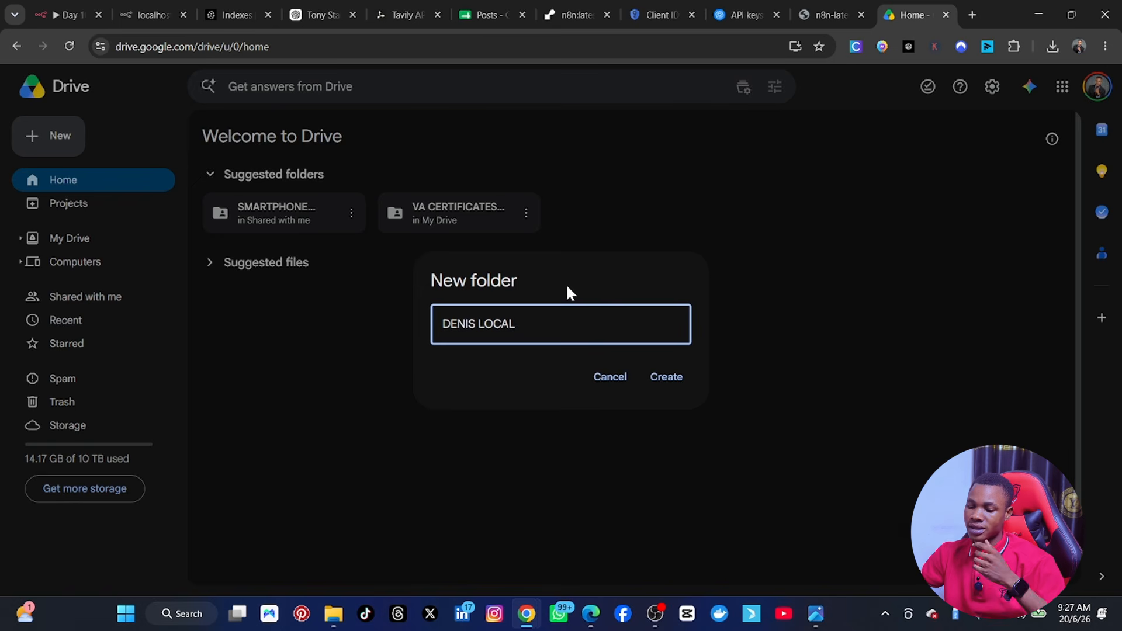
{"action": "left_click", "coordinate": [669, 379]}
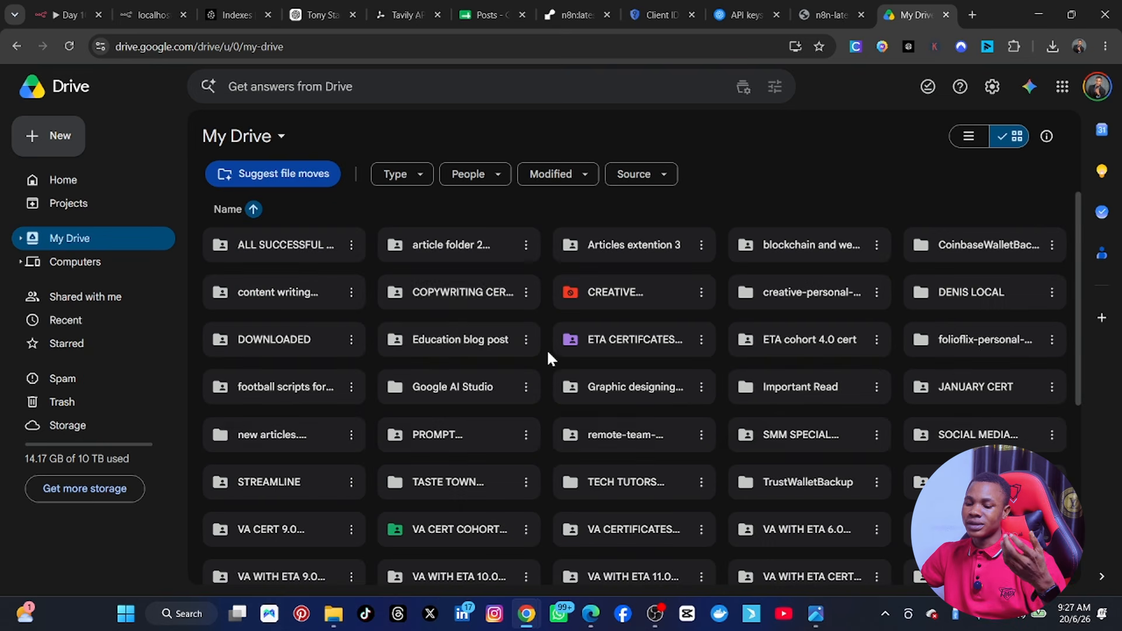
Open the DENIS LOCAL folder and upload the 100- COURSES bundle PDF from the computer's Downloads folder into it.
{"action": "left_click", "coordinate": [299, 88]}
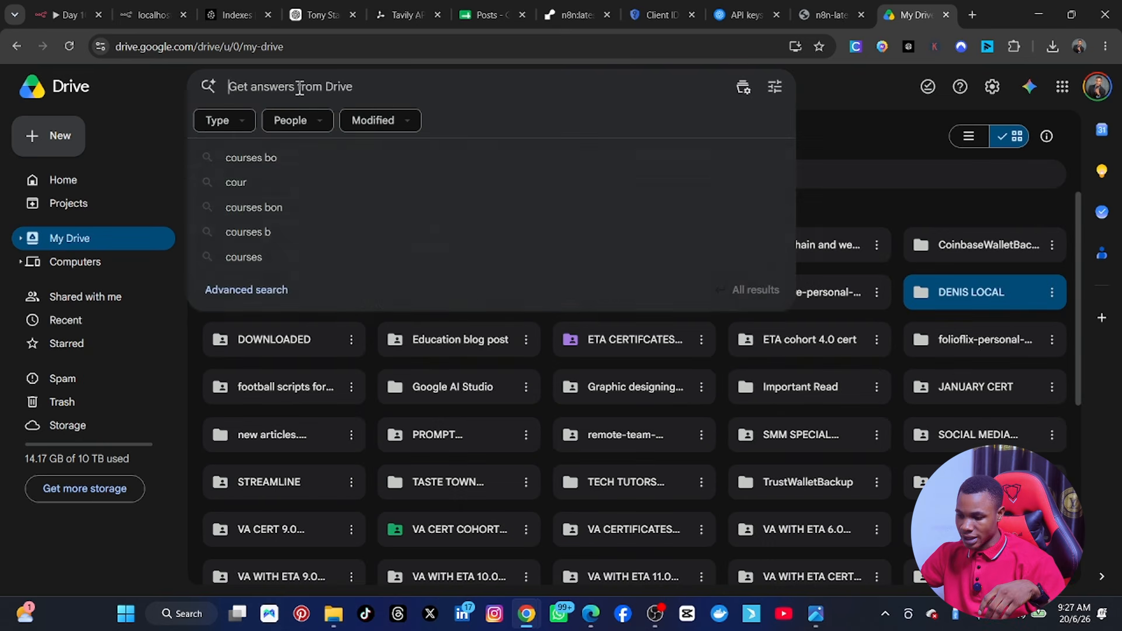
{"action": "double_click", "coordinate": [989, 291]}
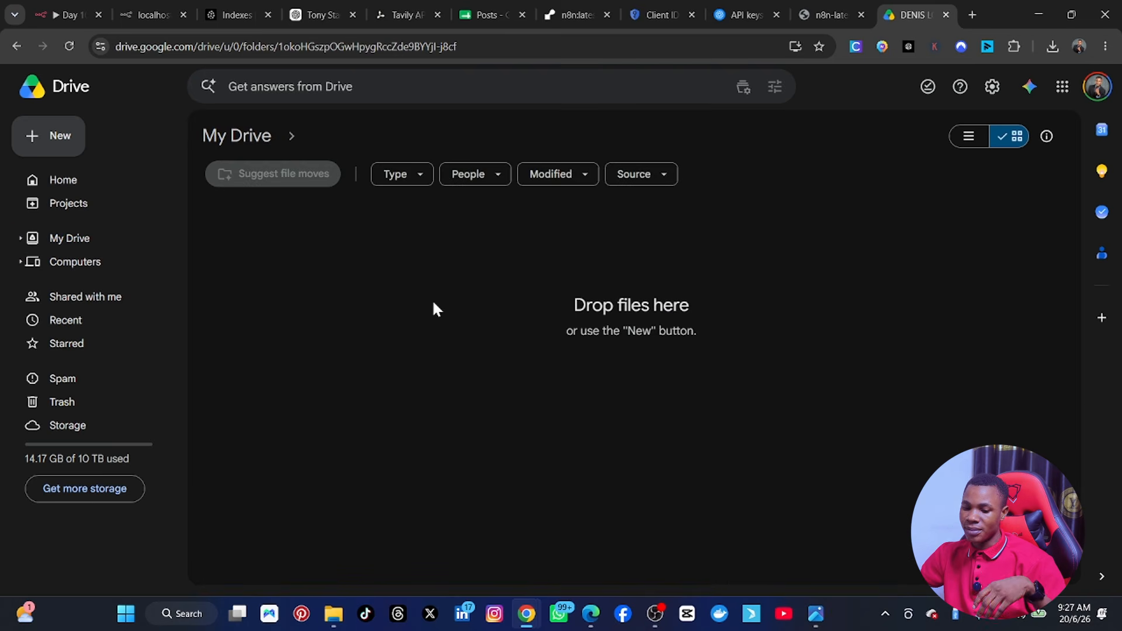
{"action": "mouse_move", "coordinate": [333, 613]}
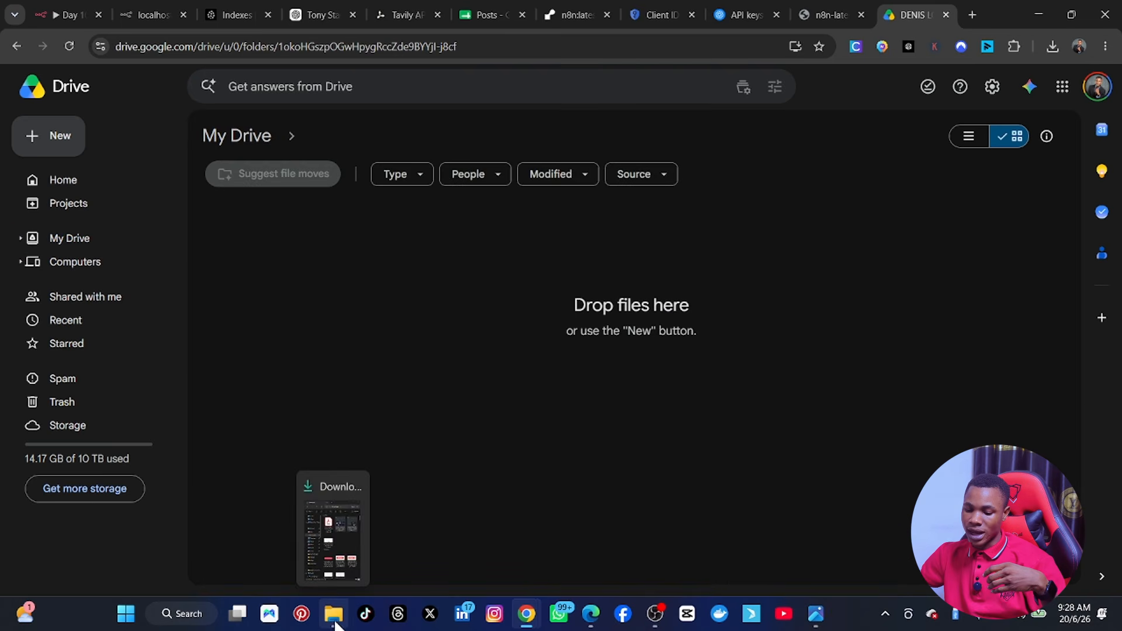
{"action": "left_click", "coordinate": [332, 541]}
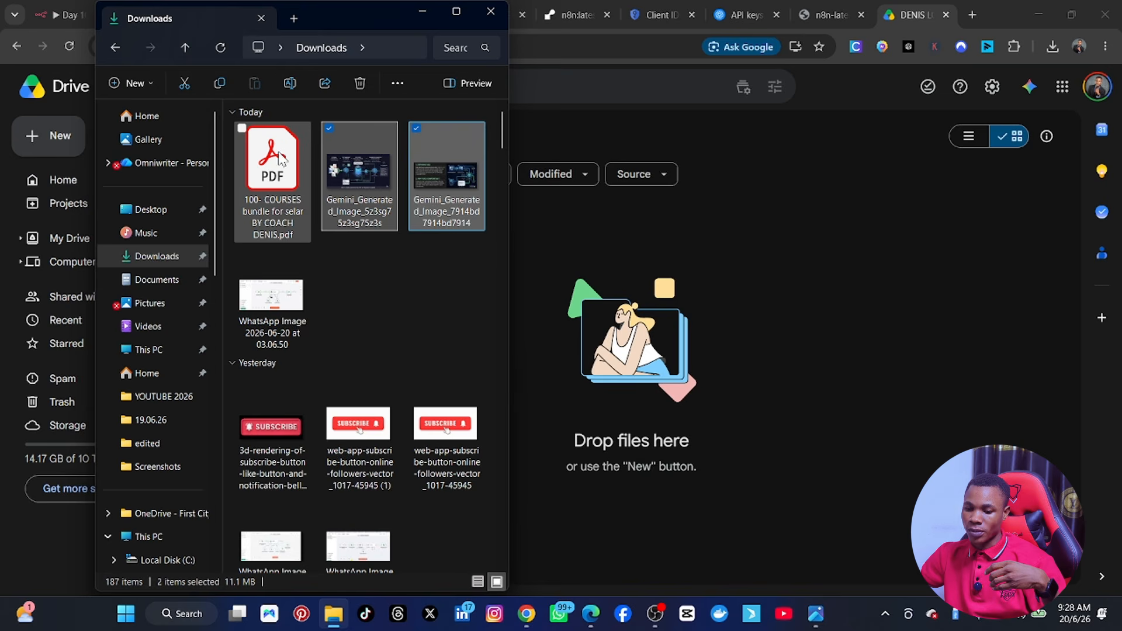
{"action": "left_click_drag", "start_coordinate": [289, 170], "coordinate": [751, 405]}
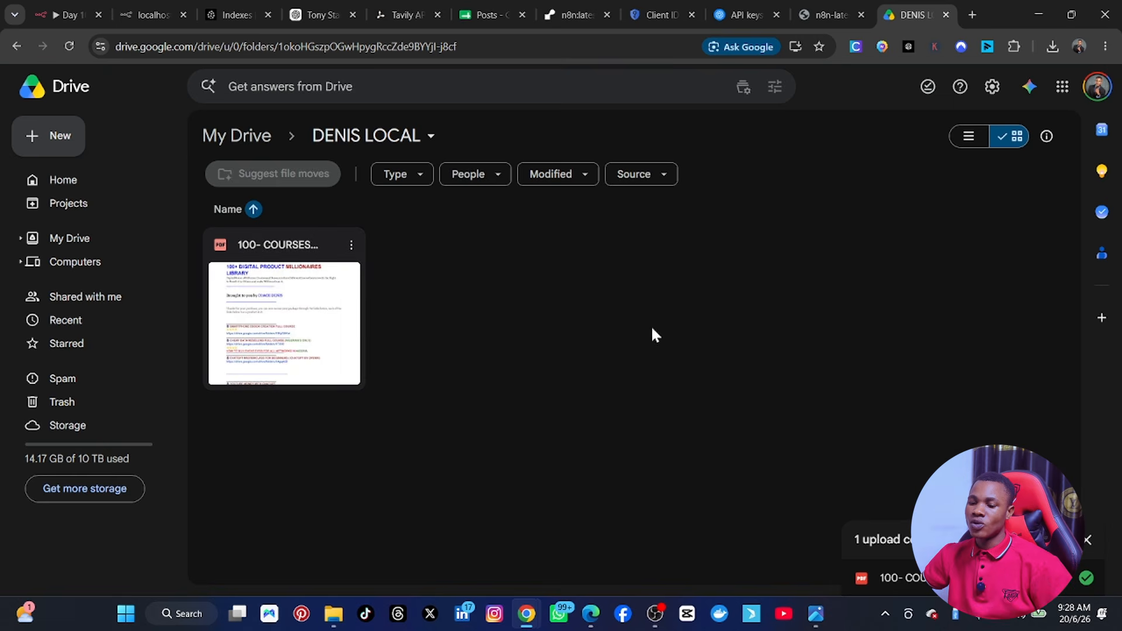
Switch back to n8n, search the trigger's folder list for DENIS and select DENIS LOCAL as the watched folder.
{"action": "left_click", "coordinate": [71, 14]}
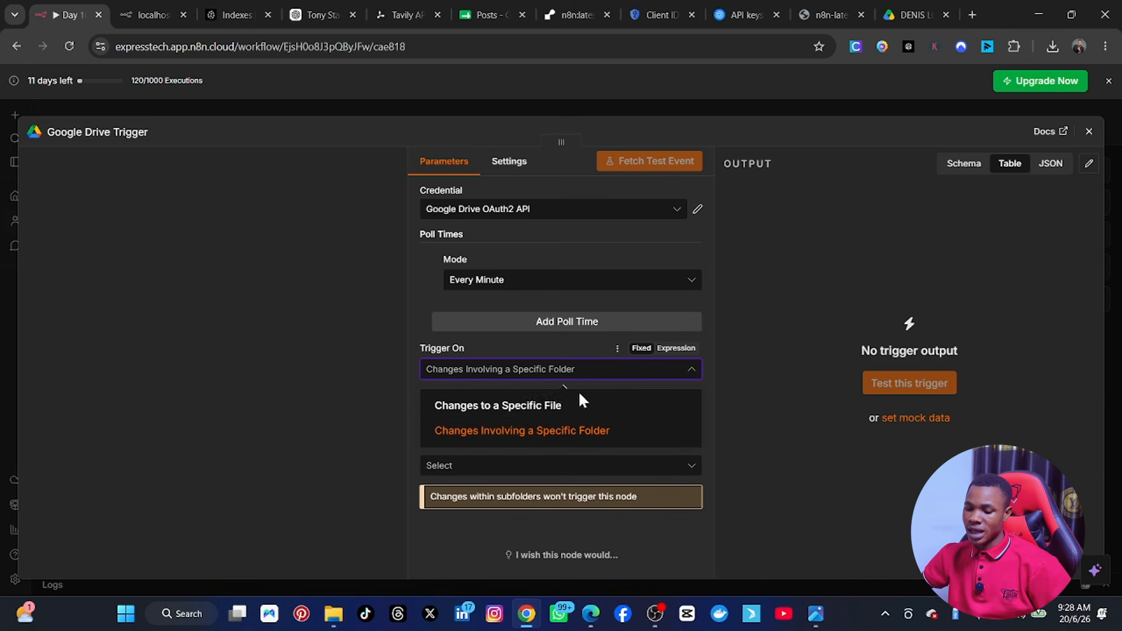
{"action": "left_click", "coordinate": [498, 369]}
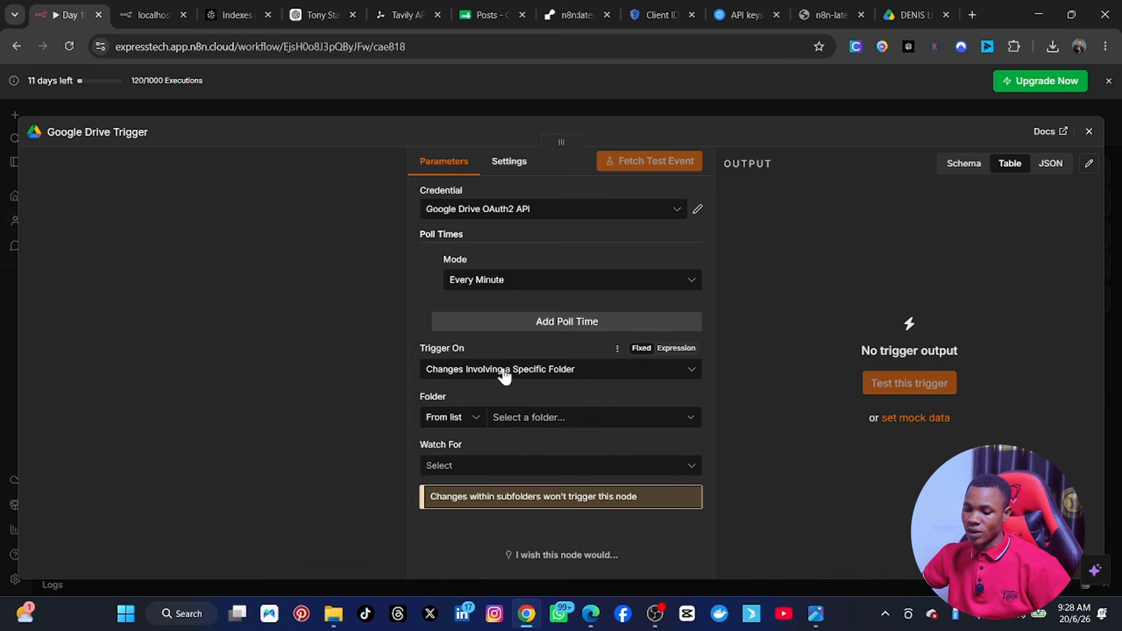
{"action": "left_click", "coordinate": [538, 417]}
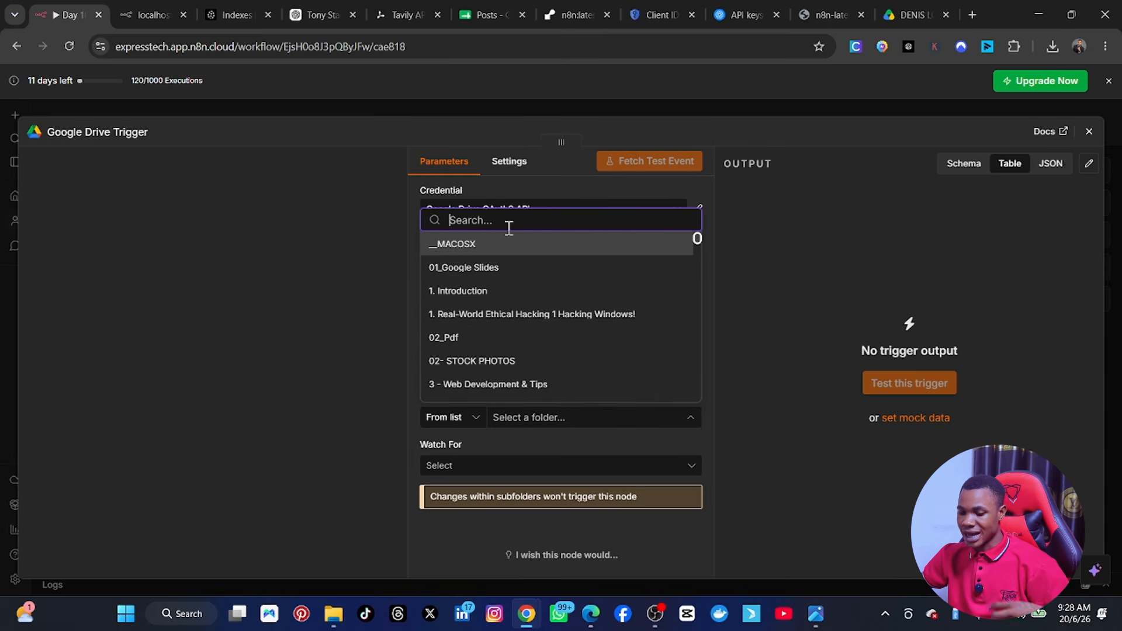
{"action": "type", "text": "DENI"}
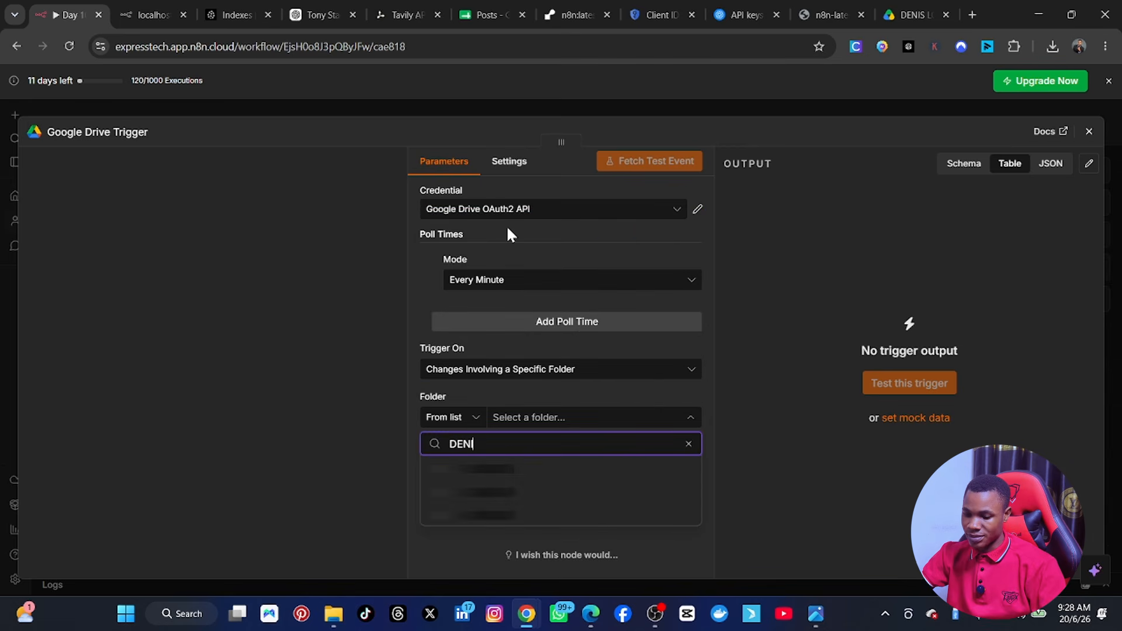
{"action": "type", "text": "S"}
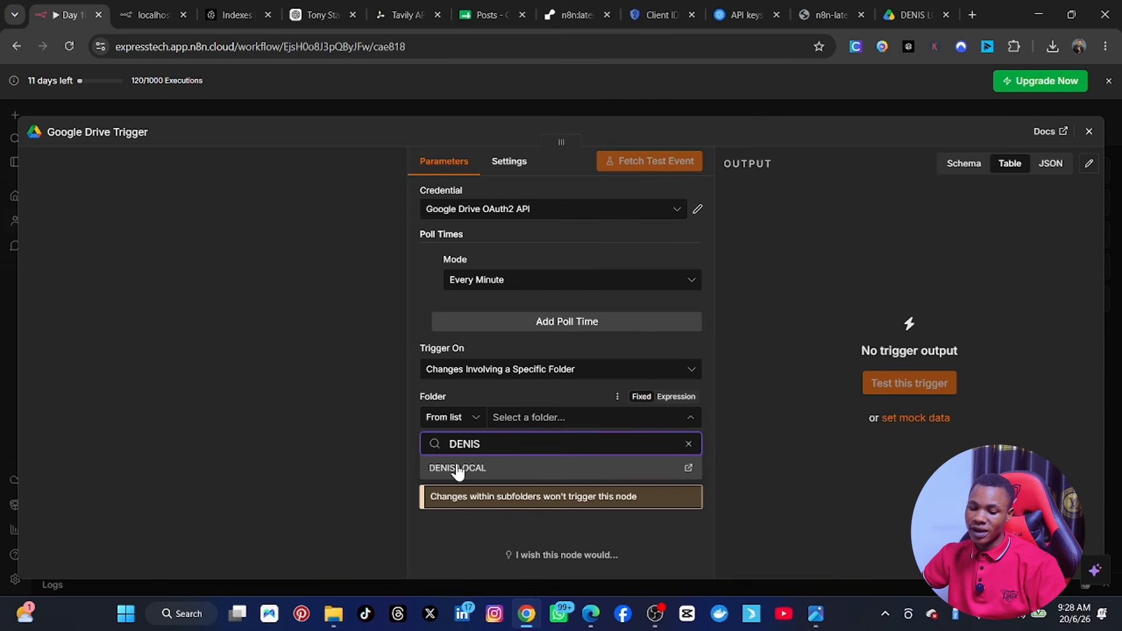
{"action": "left_click", "coordinate": [458, 471]}
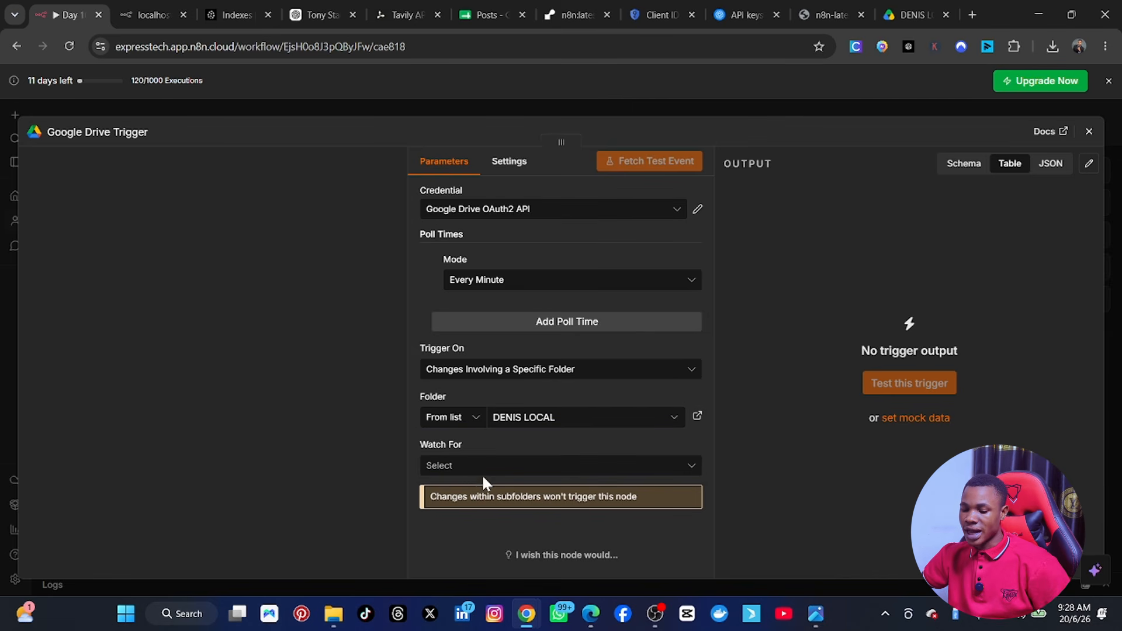
Set the Google Drive Trigger to watch for File Created and check its remaining parameters.
{"action": "left_click", "coordinate": [477, 466]}
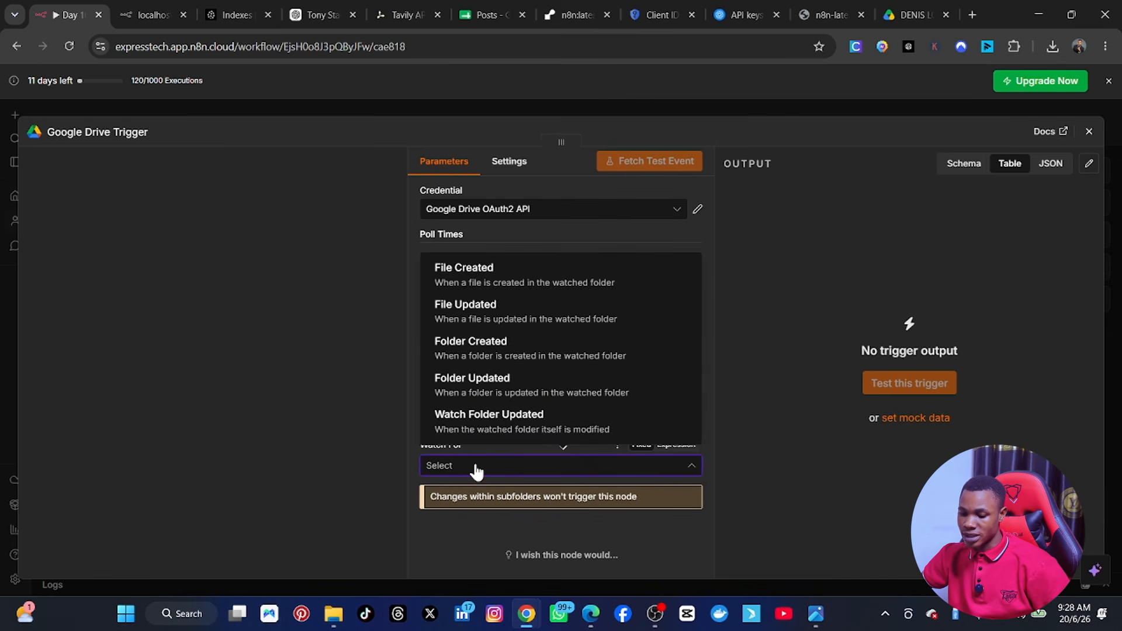
{"action": "left_click", "coordinate": [471, 271]}
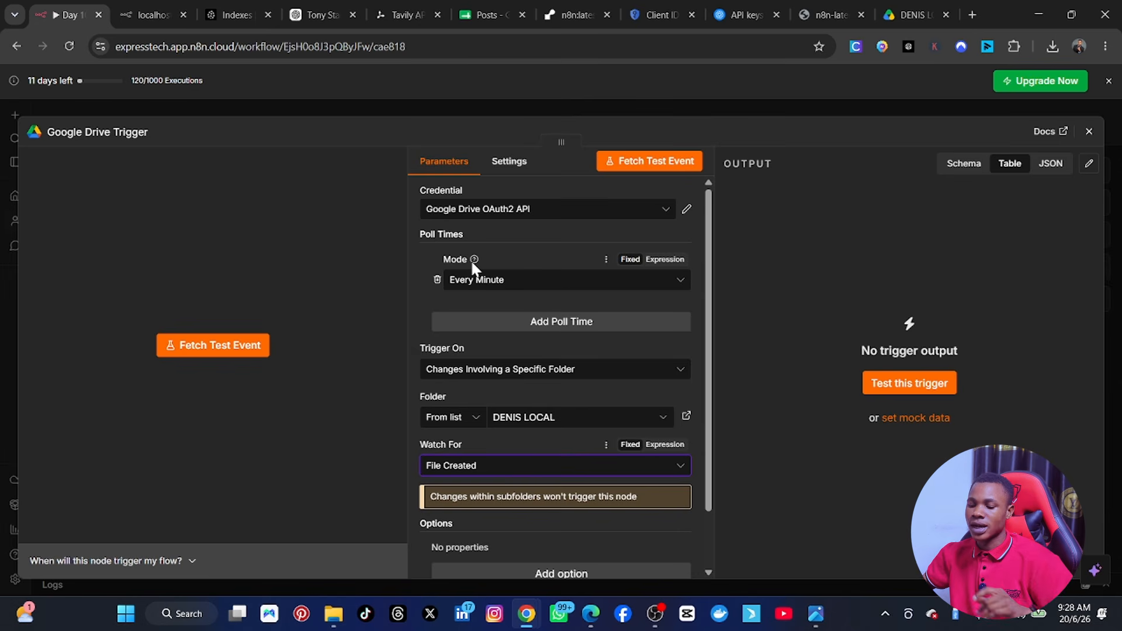
{"action": "left_click", "coordinate": [473, 475]}
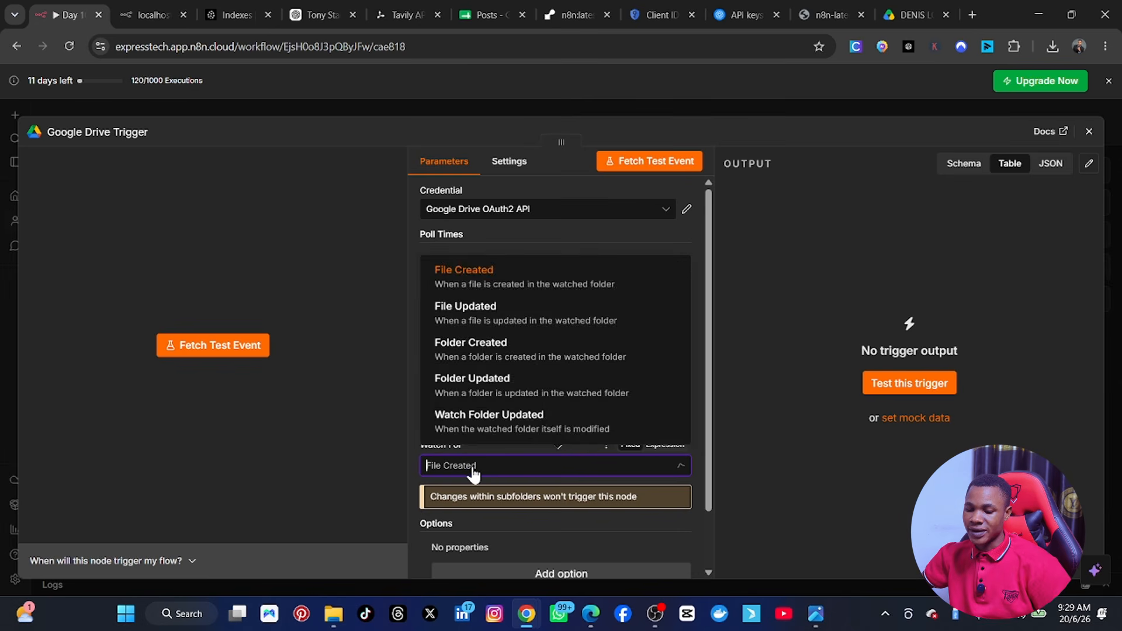
{"action": "left_click", "coordinate": [461, 281]}
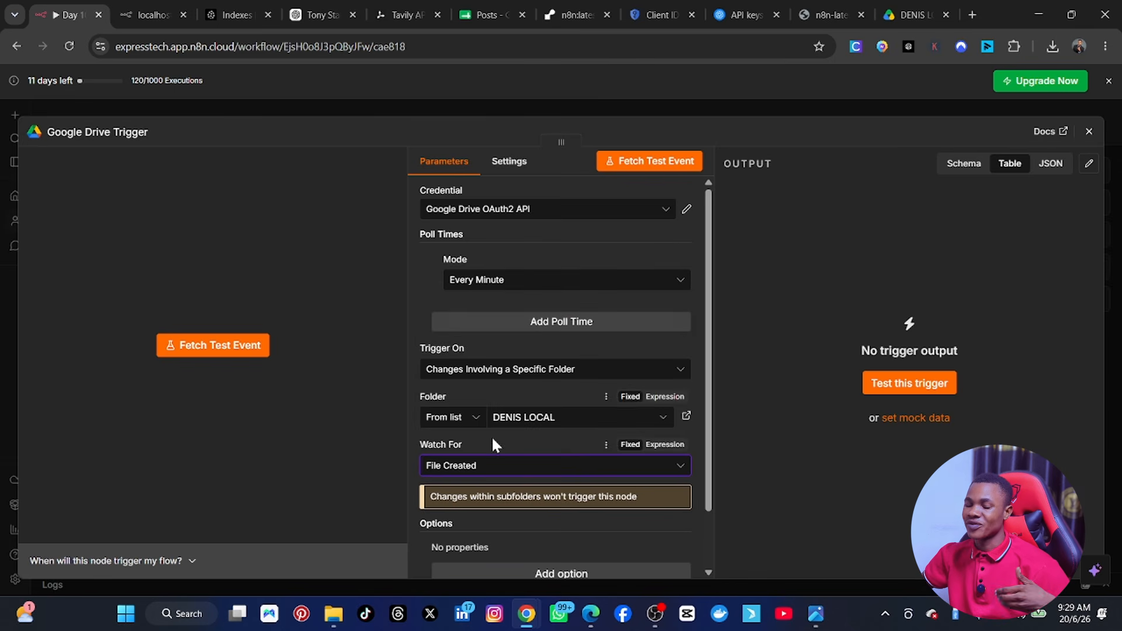
{"action": "scroll", "coordinate": [493, 450], "scroll_direction": "down", "scroll_amount": 2}
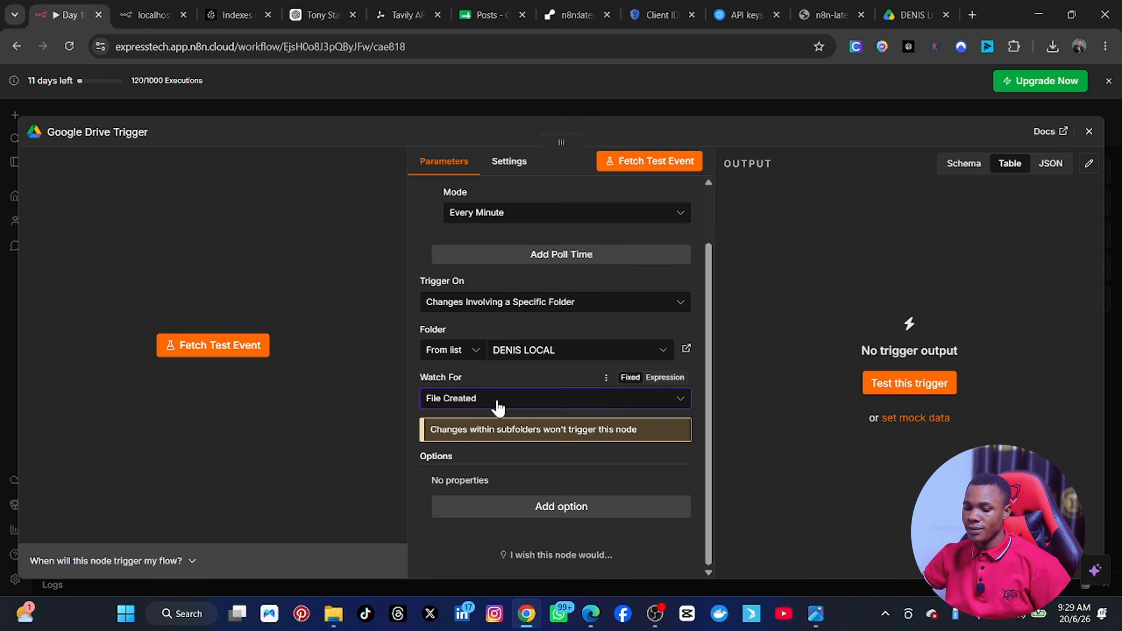
{"action": "scroll", "coordinate": [565, 503], "scroll_direction": "up", "scroll_amount": 2}
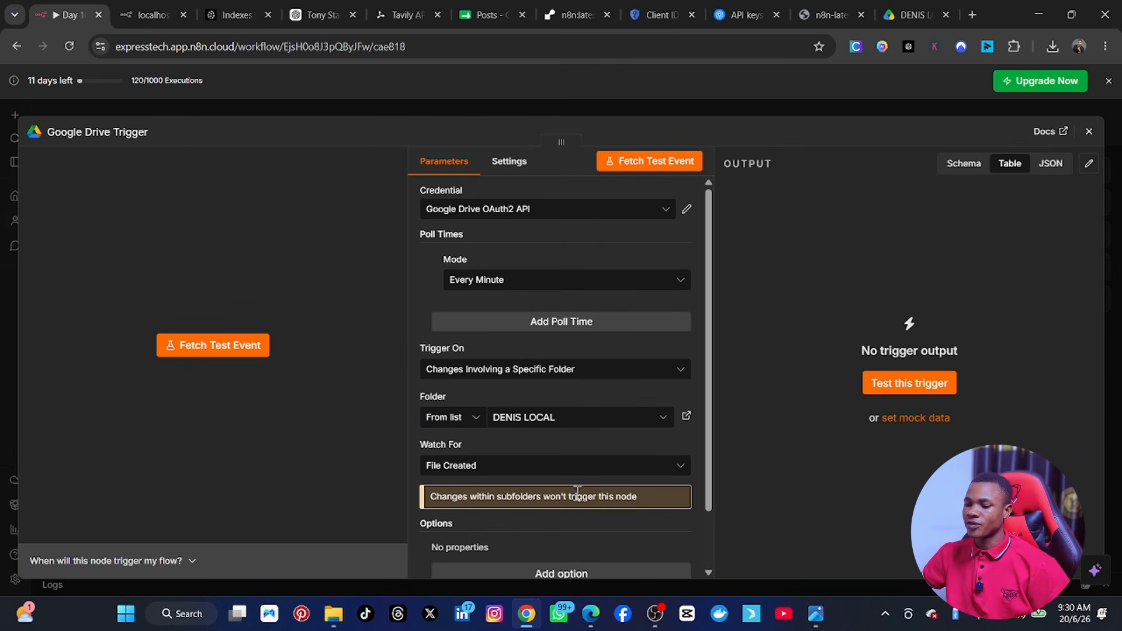
Fetch a test event for the Google Drive Trigger and look through the returned file's columns in the output table.
{"action": "left_click", "coordinate": [638, 169]}
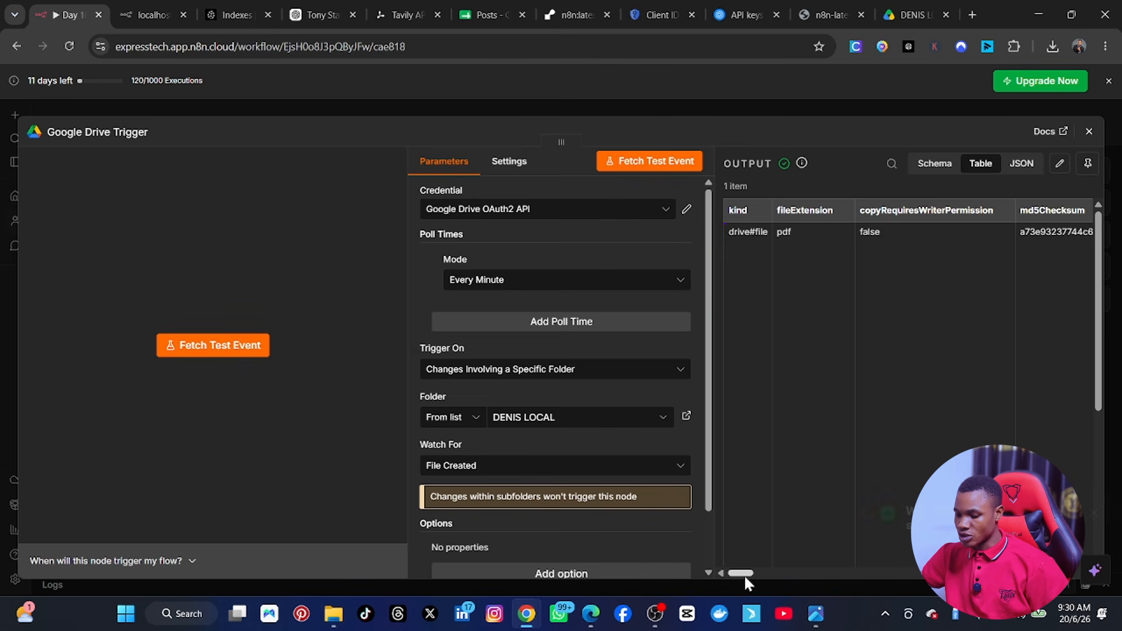
{"action": "left_click_drag", "start_coordinate": [745, 574], "coordinate": [834, 592]}
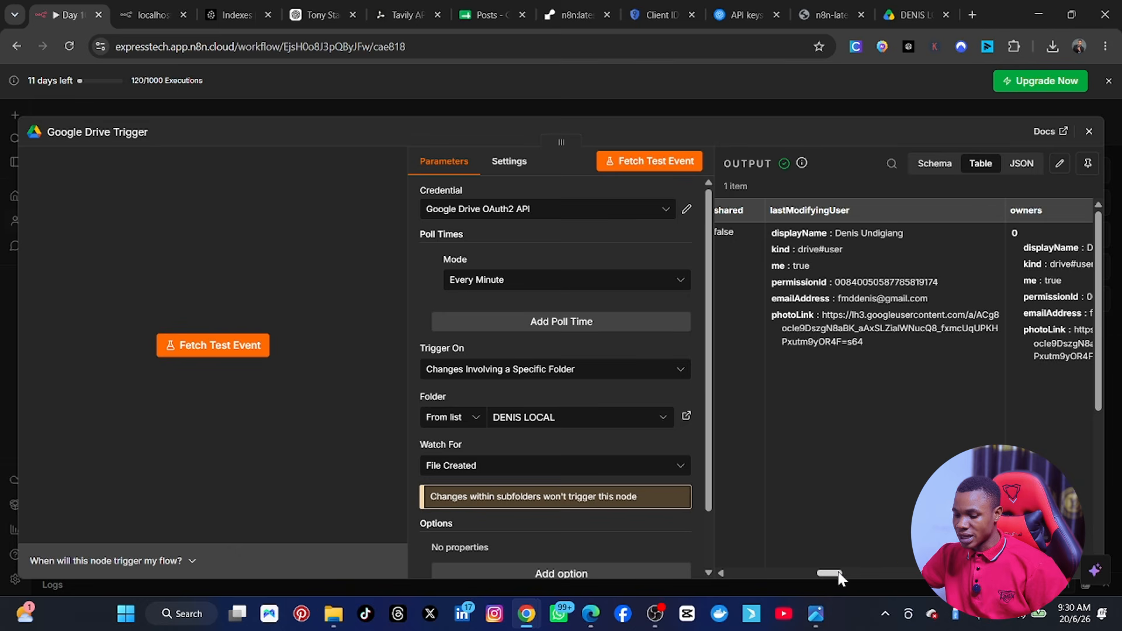
{"action": "left_click_drag", "start_coordinate": [839, 575], "coordinate": [959, 609]}
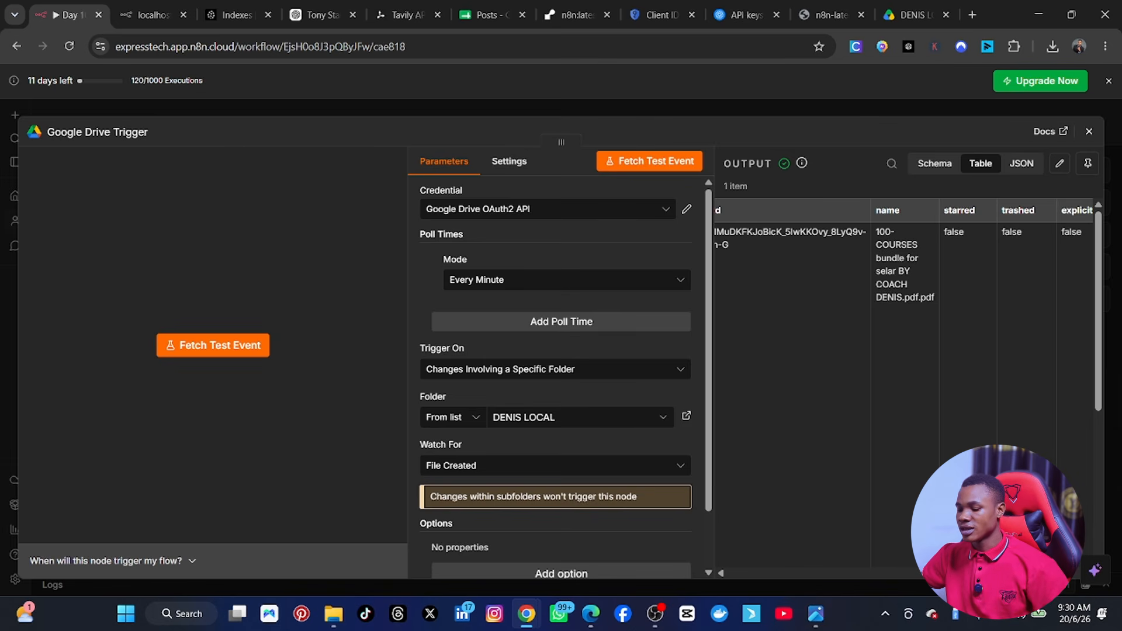
{"action": "scroll", "coordinate": [1041, 186], "scroll_direction": "left", "scroll_amount": 5}
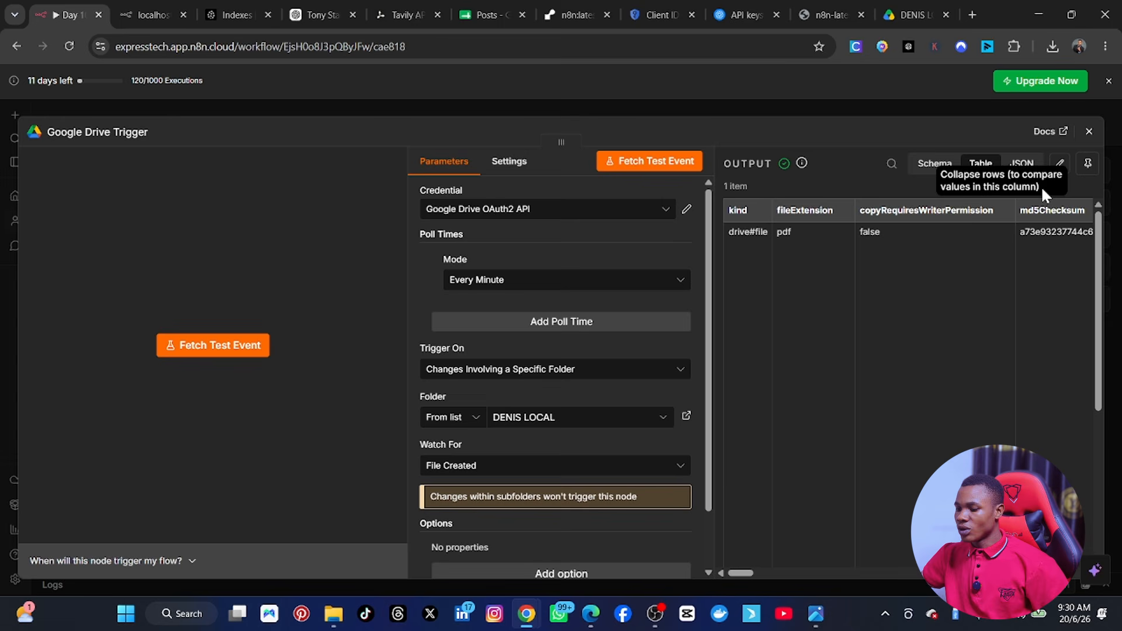
Examine the Google Drive Trigger's output fields in schema view, return to table view and close the node.
{"action": "left_click", "coordinate": [933, 169]}
{"action": "scroll", "coordinate": [932, 440], "scroll_direction": "down", "scroll_amount": 10}
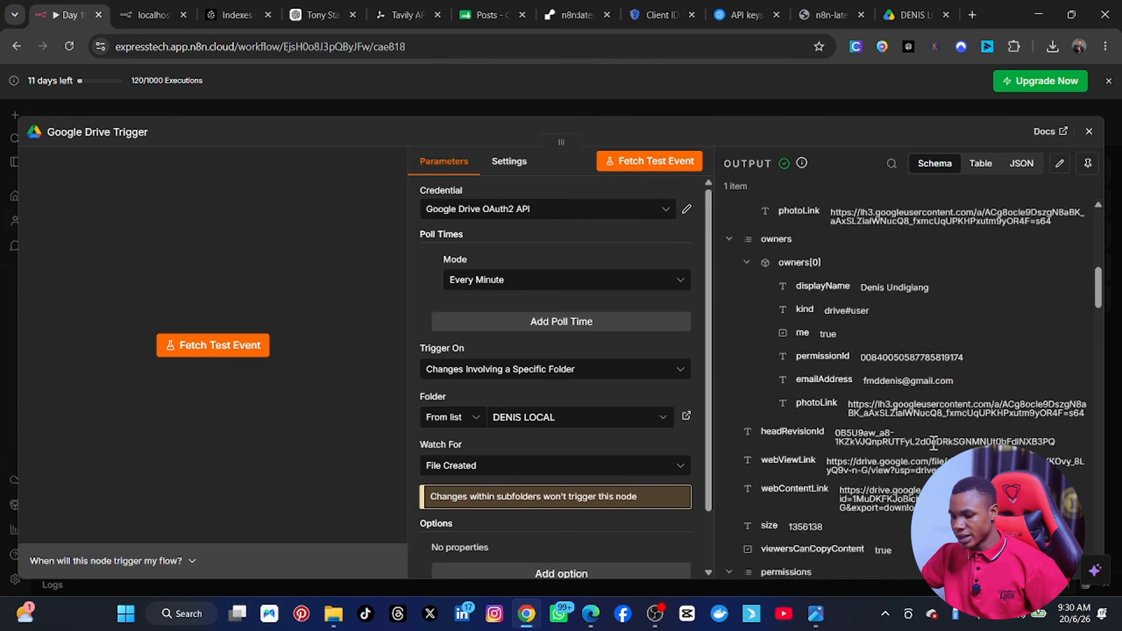
{"action": "scroll", "coordinate": [933, 445], "scroll_direction": "down", "scroll_amount": 5}
{"action": "scroll", "coordinate": [934, 429], "scroll_direction": "up", "scroll_amount": 5}
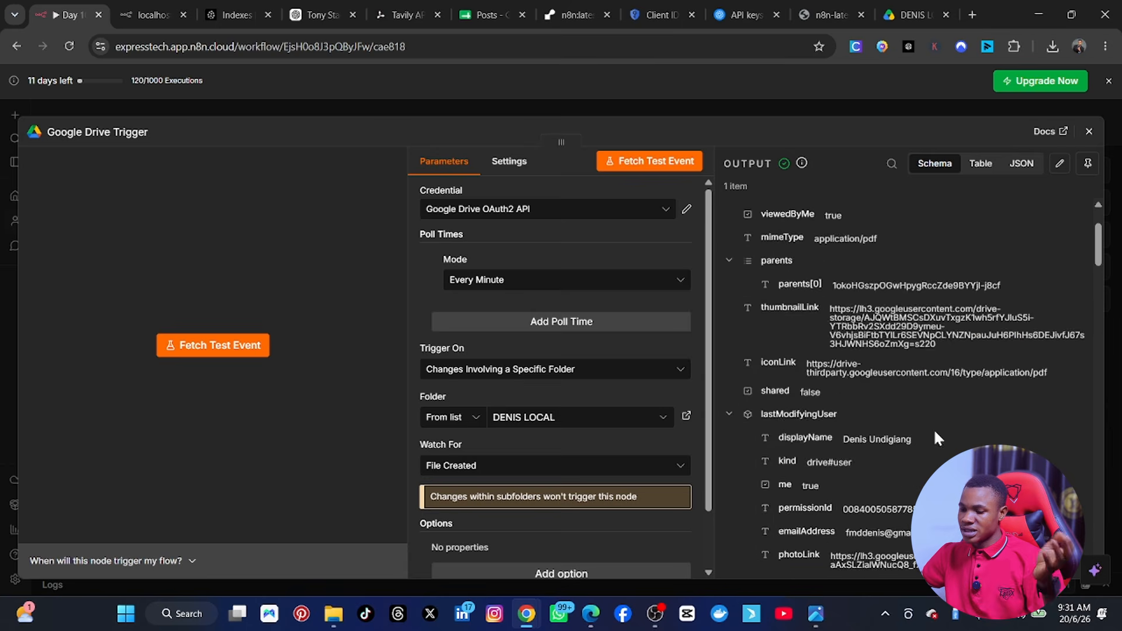
{"action": "left_click", "coordinate": [981, 165]}
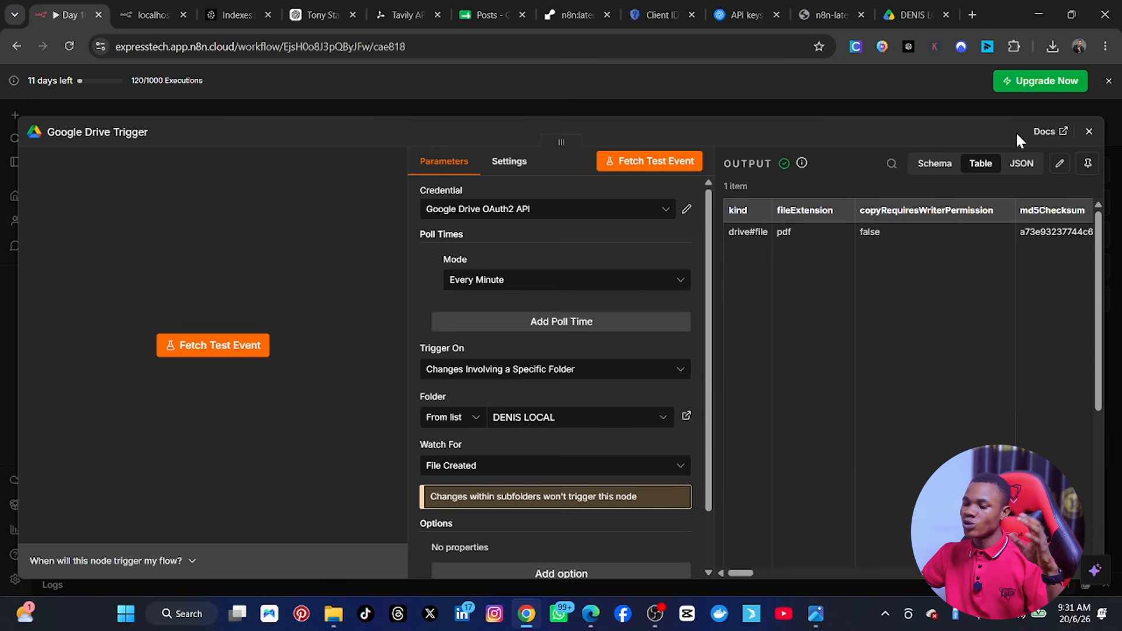
{"action": "left_click", "coordinate": [1089, 132]}
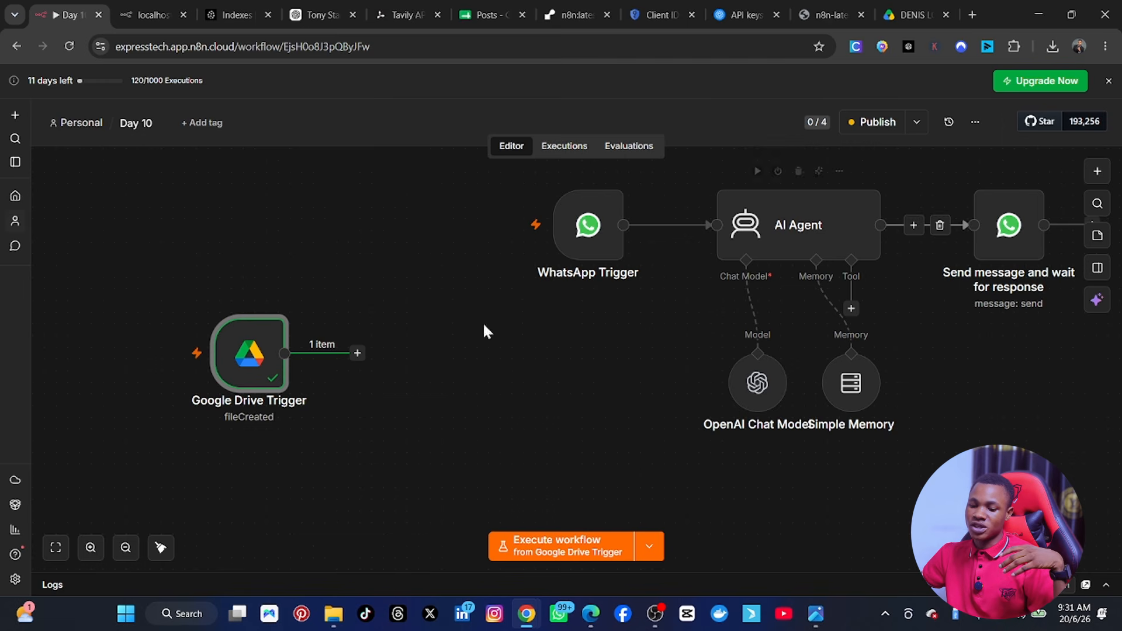
Shift the Google Drive Trigger up and to the left on the canvas and connect a Google Drive Download file node after it.
{"action": "left_click_drag", "start_coordinate": [218, 397], "coordinate": [124, 363]}
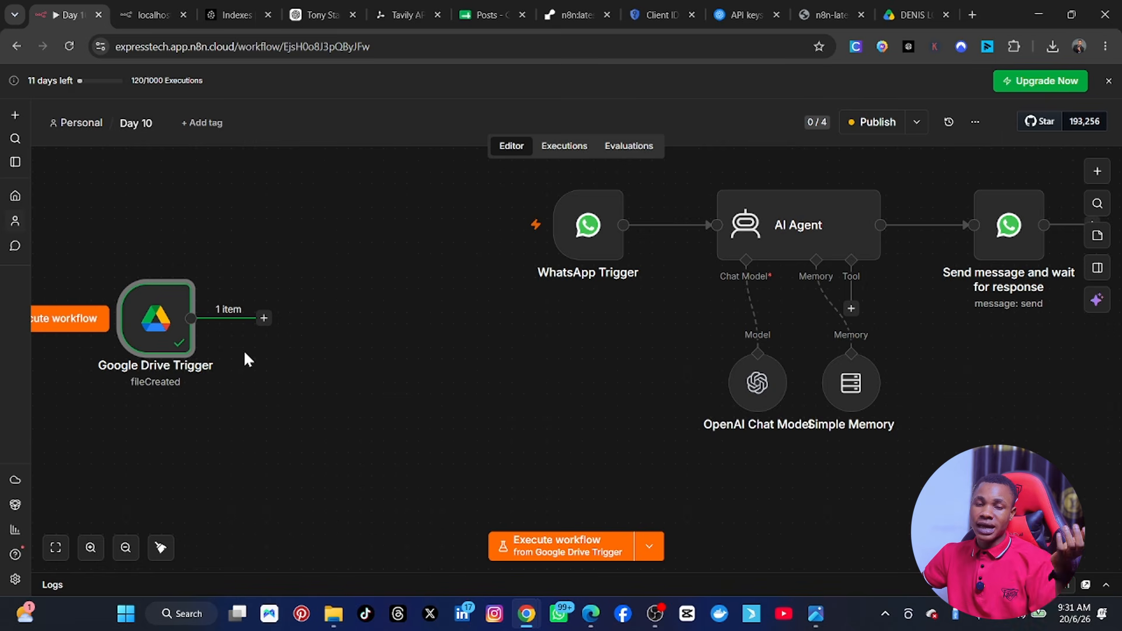
{"action": "left_click", "coordinate": [263, 319]}
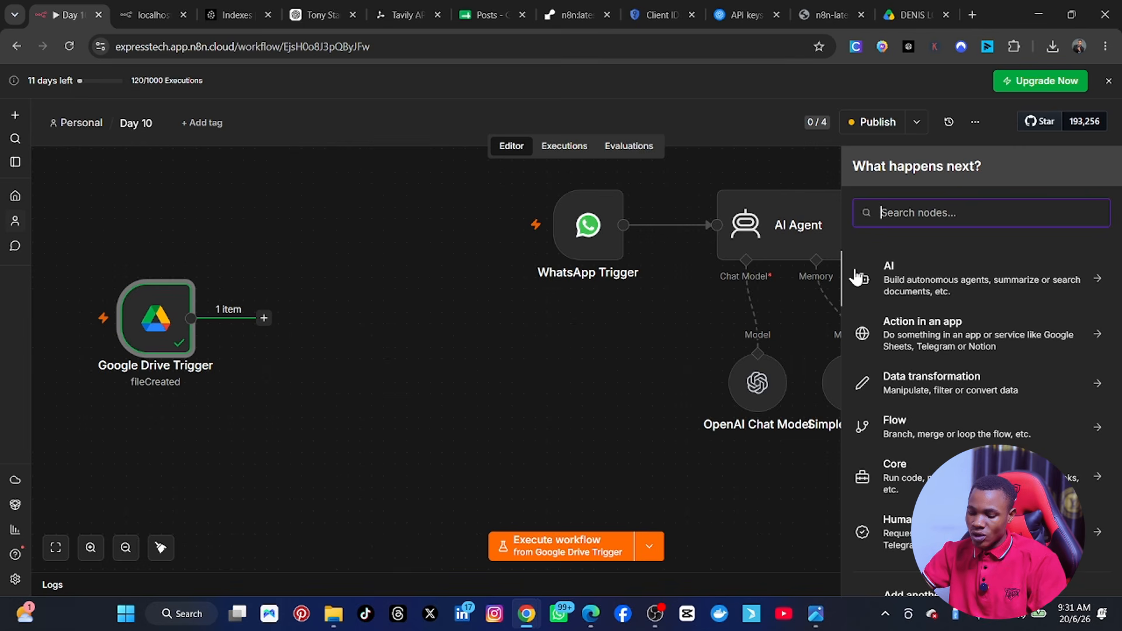
{"action": "type", "text": "GOOGLE"}
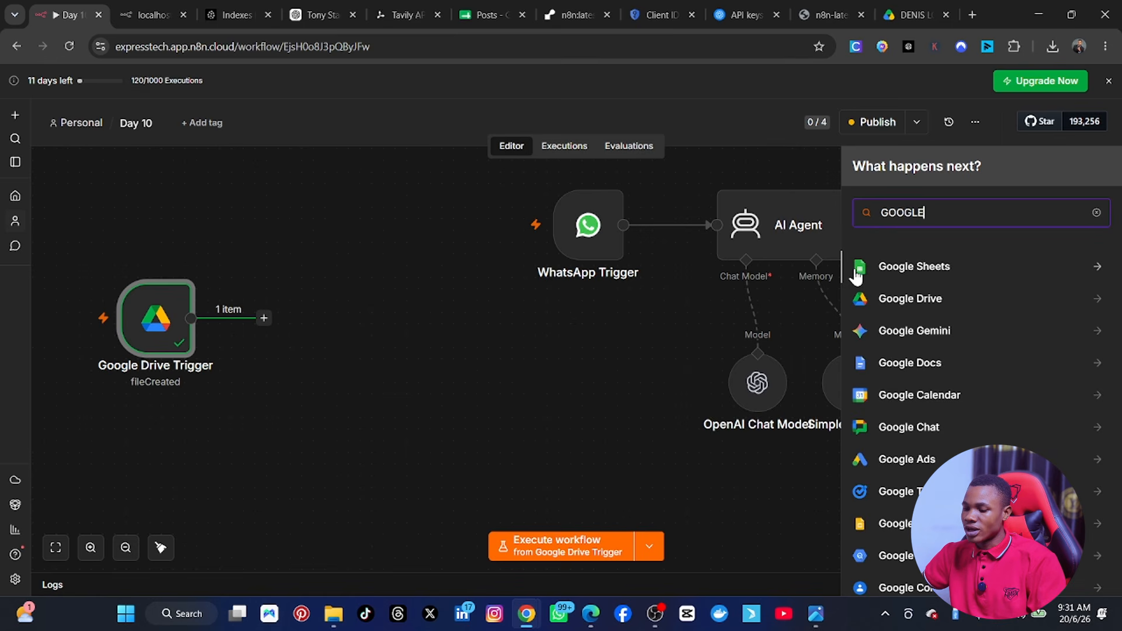
{"action": "left_click", "coordinate": [972, 298]}
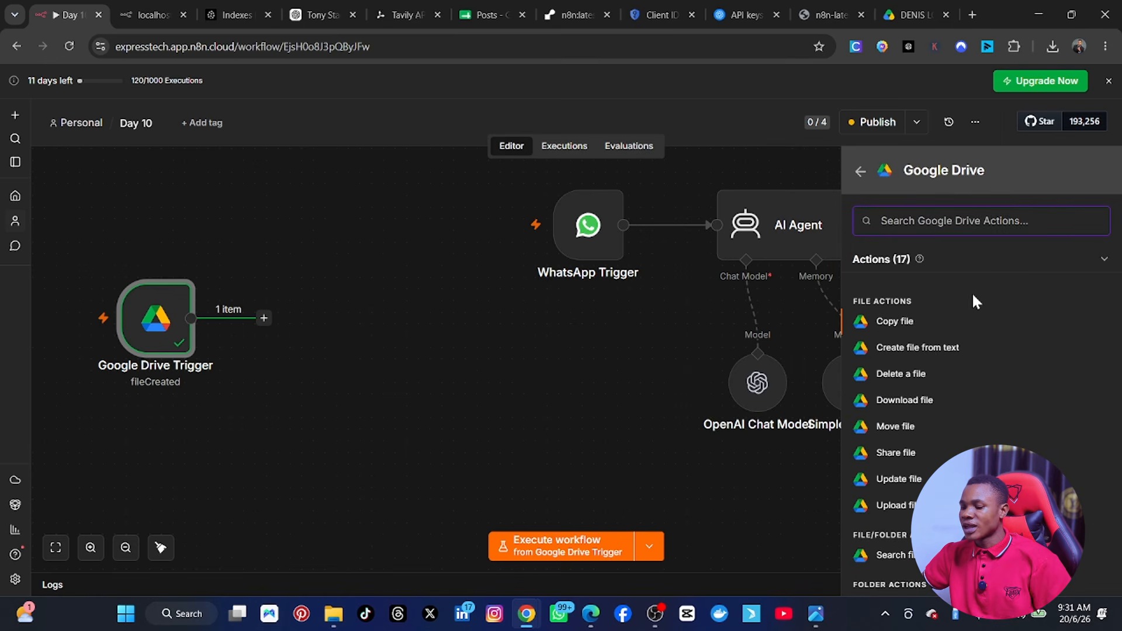
{"action": "left_click", "coordinate": [910, 403]}
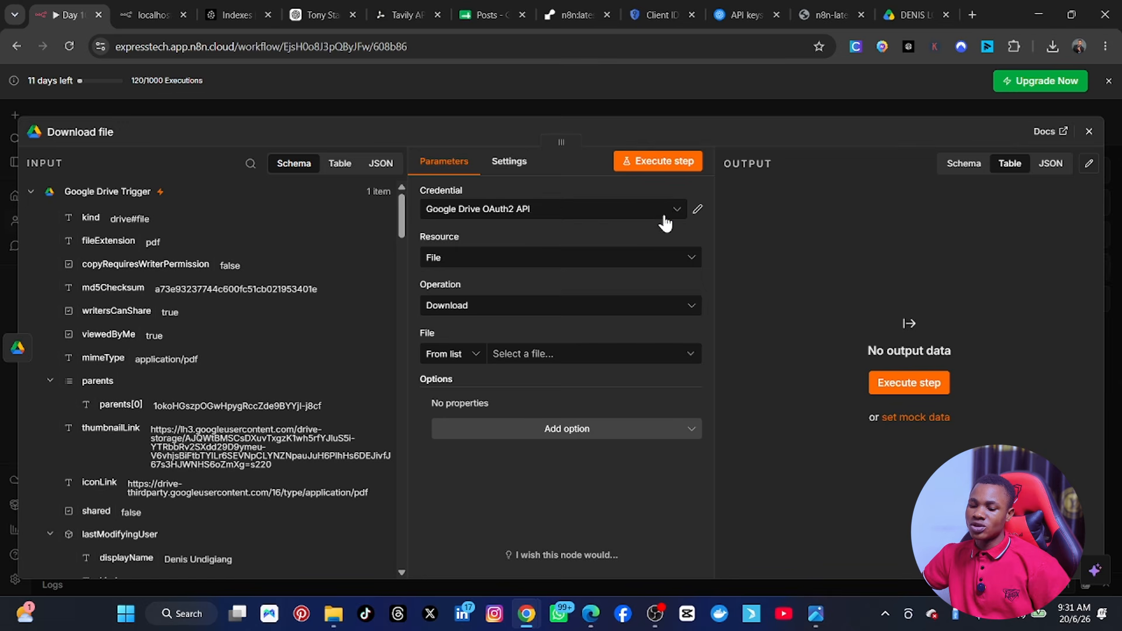
Select the Google Drive OAuth2 API credential and the File resource for the Download file node.
{"action": "left_click", "coordinate": [664, 218]}
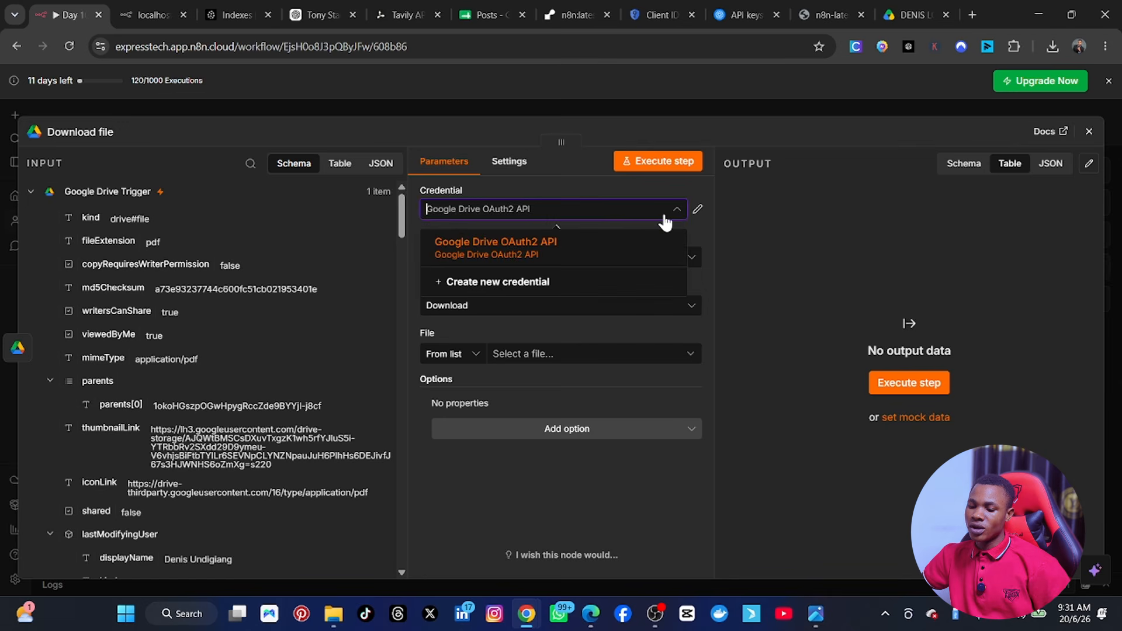
{"action": "left_click", "coordinate": [537, 244]}
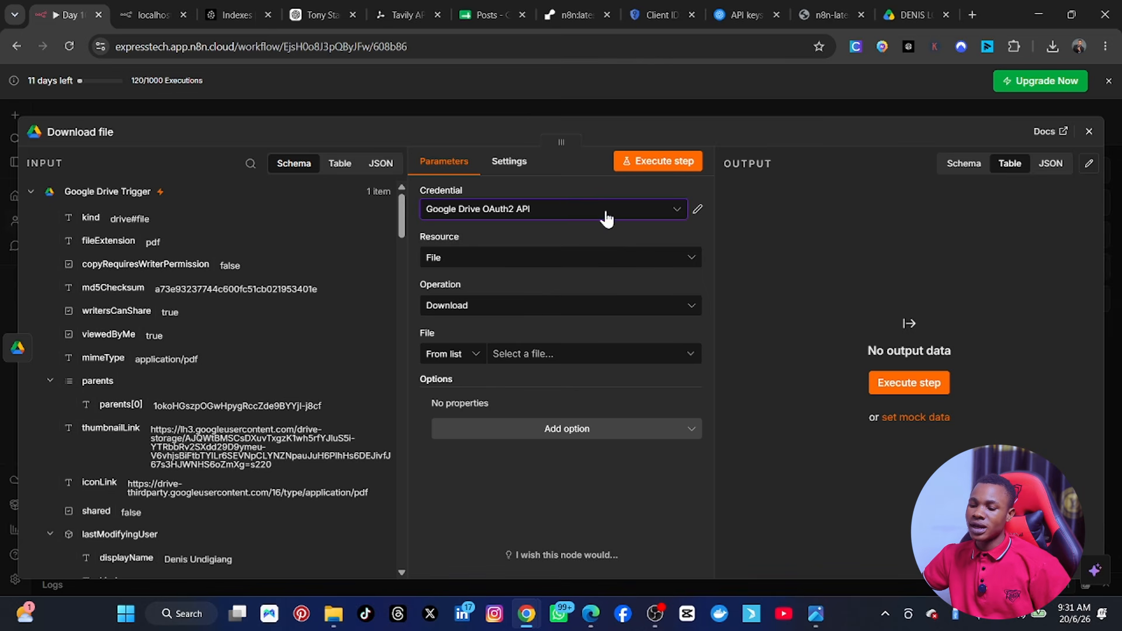
{"action": "left_click", "coordinate": [640, 261]}
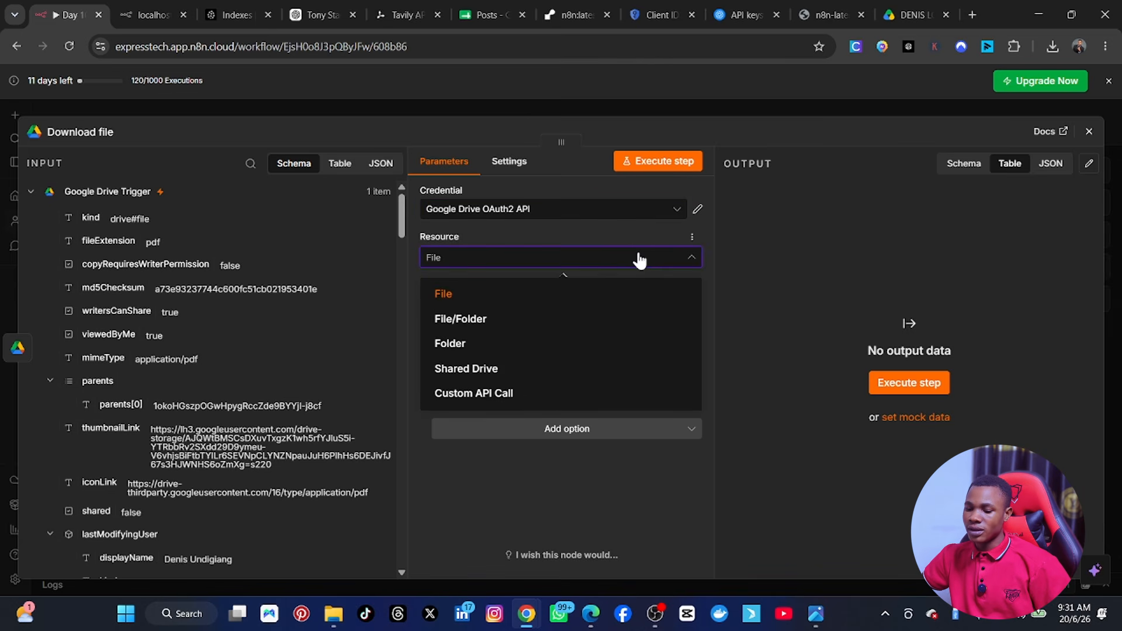
{"action": "left_click", "coordinate": [468, 295]}
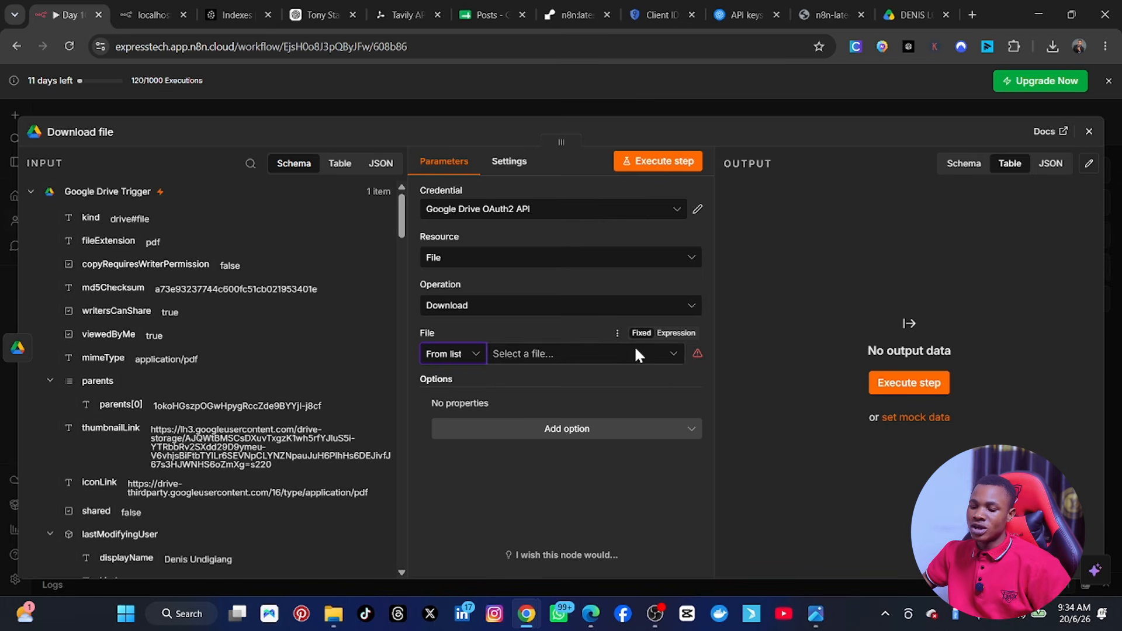
Set the file to download By ID with the expression {{ $json.id }}, mapped from the trigger's id field.
{"action": "left_click", "coordinate": [676, 333]}
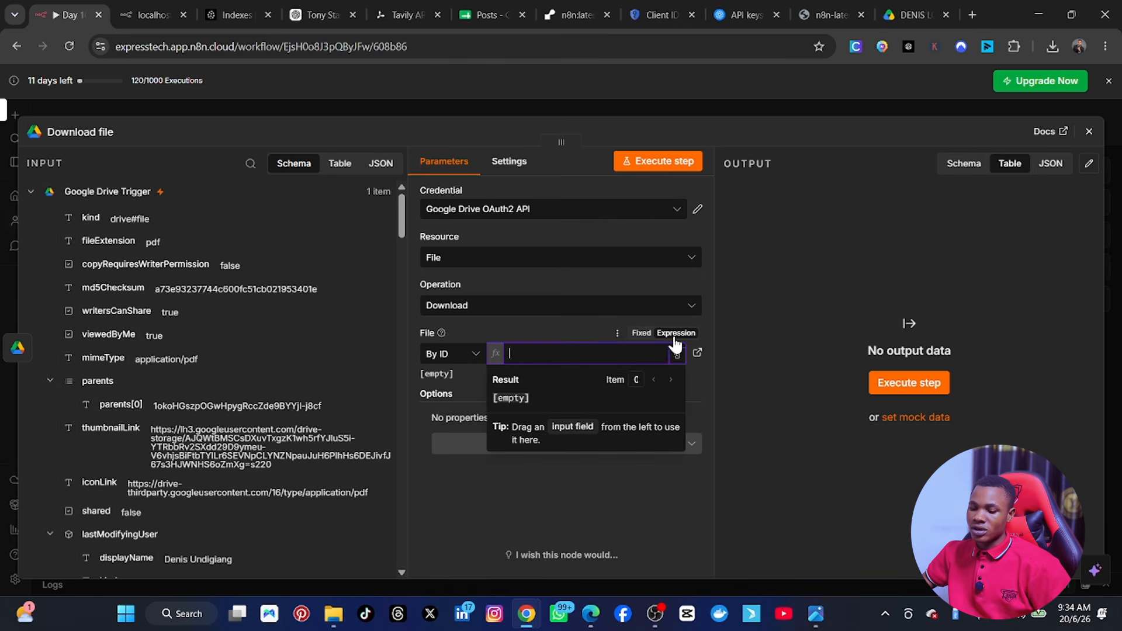
{"action": "left_click", "coordinate": [475, 355]}
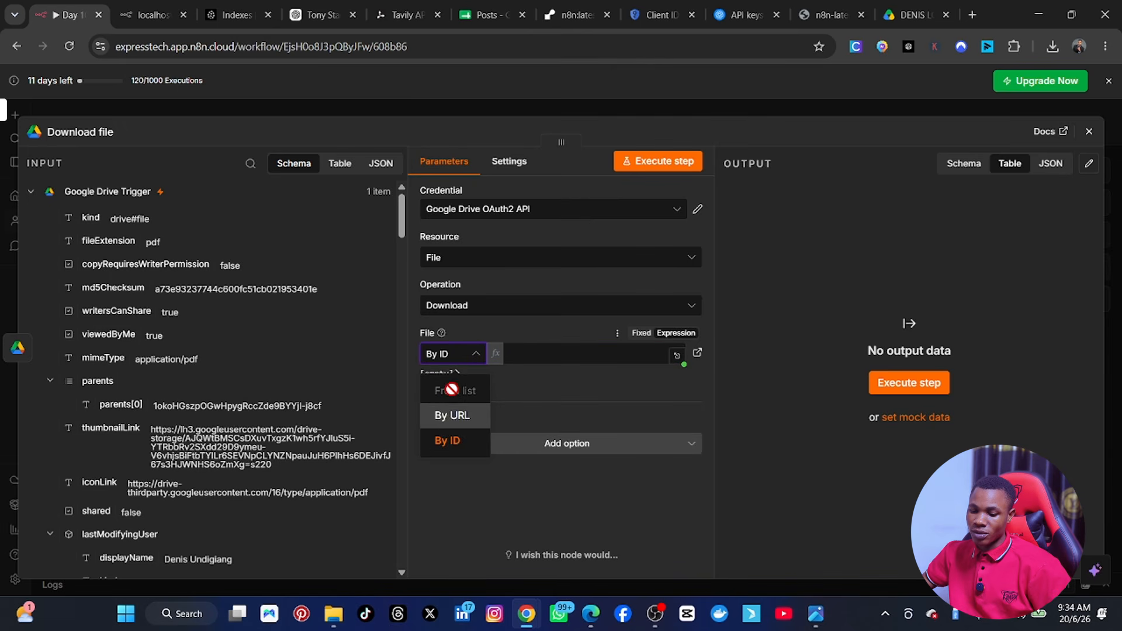
{"action": "left_click", "coordinate": [452, 437]}
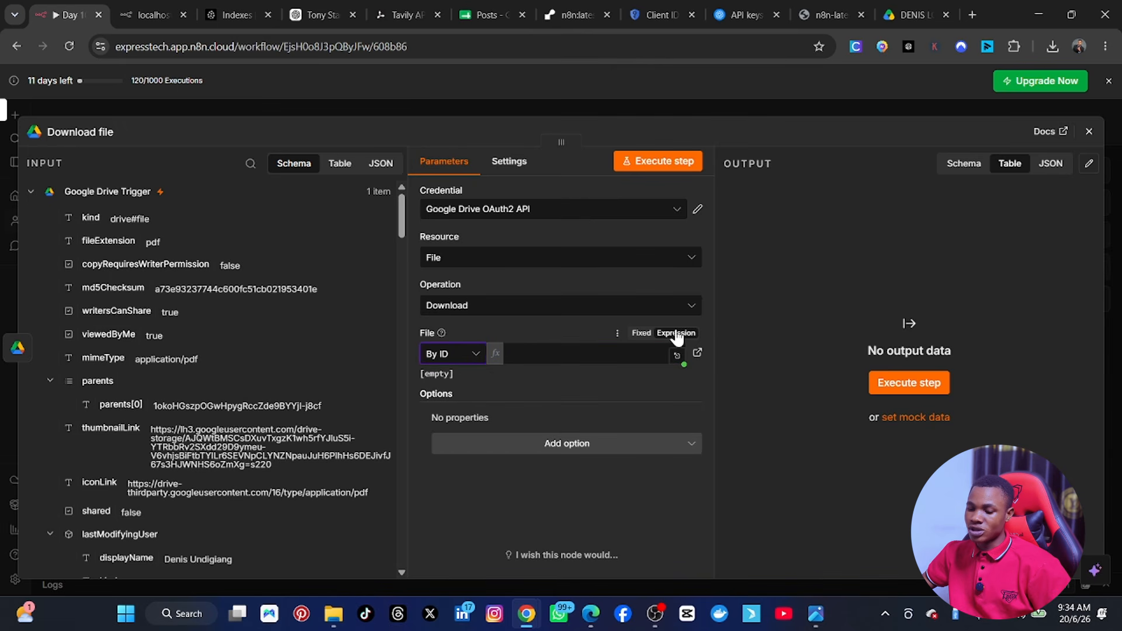
{"action": "scroll", "coordinate": [178, 412], "scroll_direction": "down", "scroll_amount": 3}
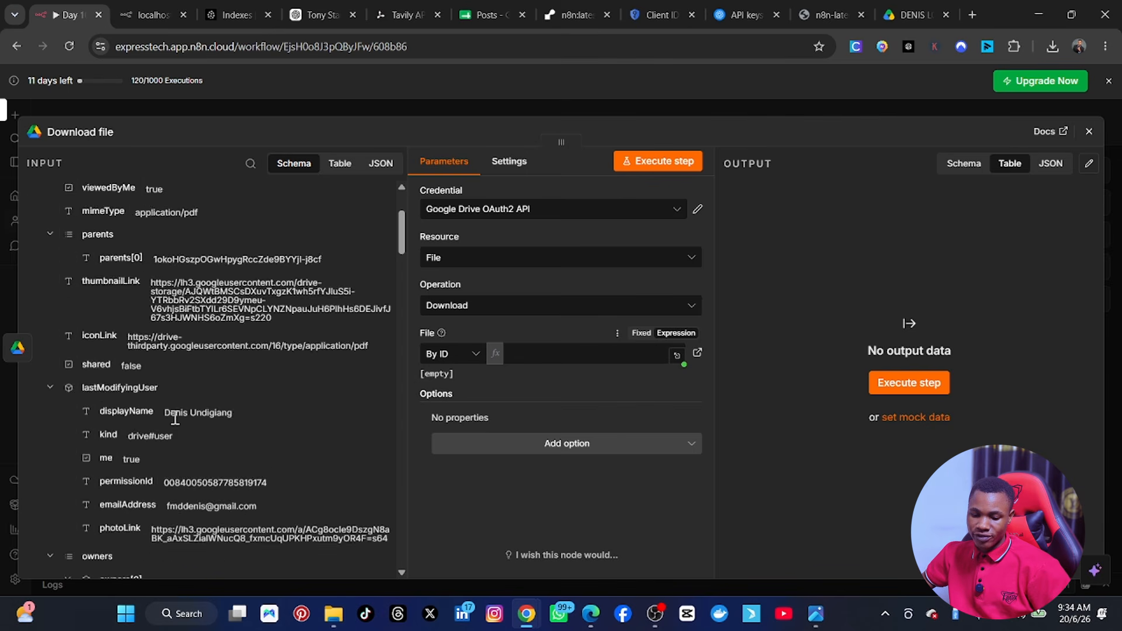
{"action": "scroll", "coordinate": [175, 418], "scroll_direction": "down", "scroll_amount": 9}
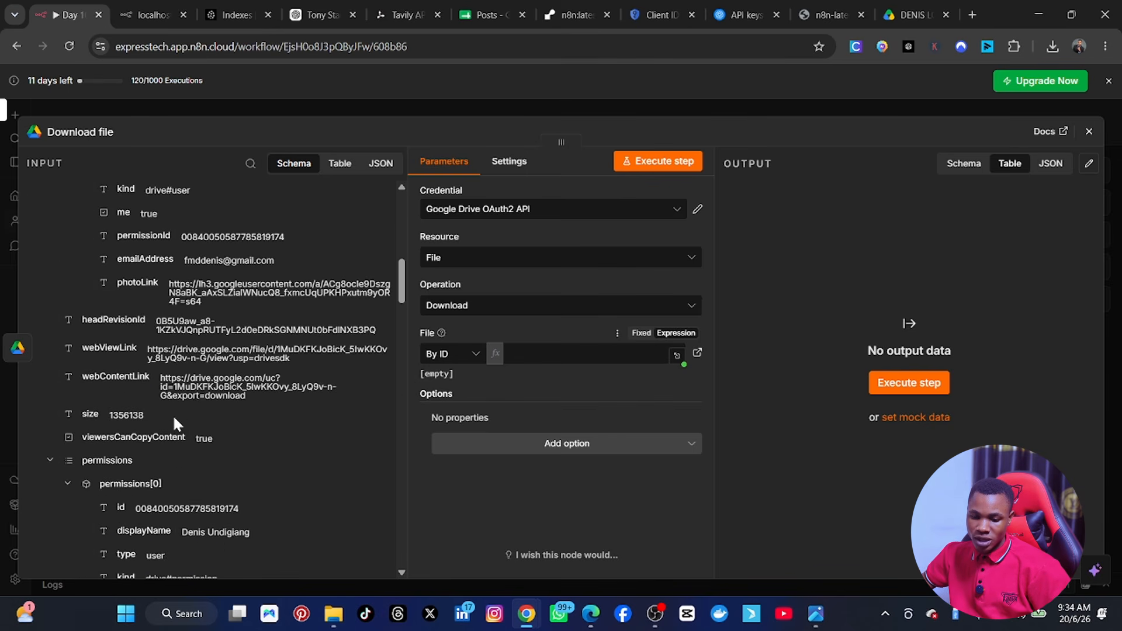
{"action": "scroll", "coordinate": [173, 415], "scroll_direction": "down", "scroll_amount": 8}
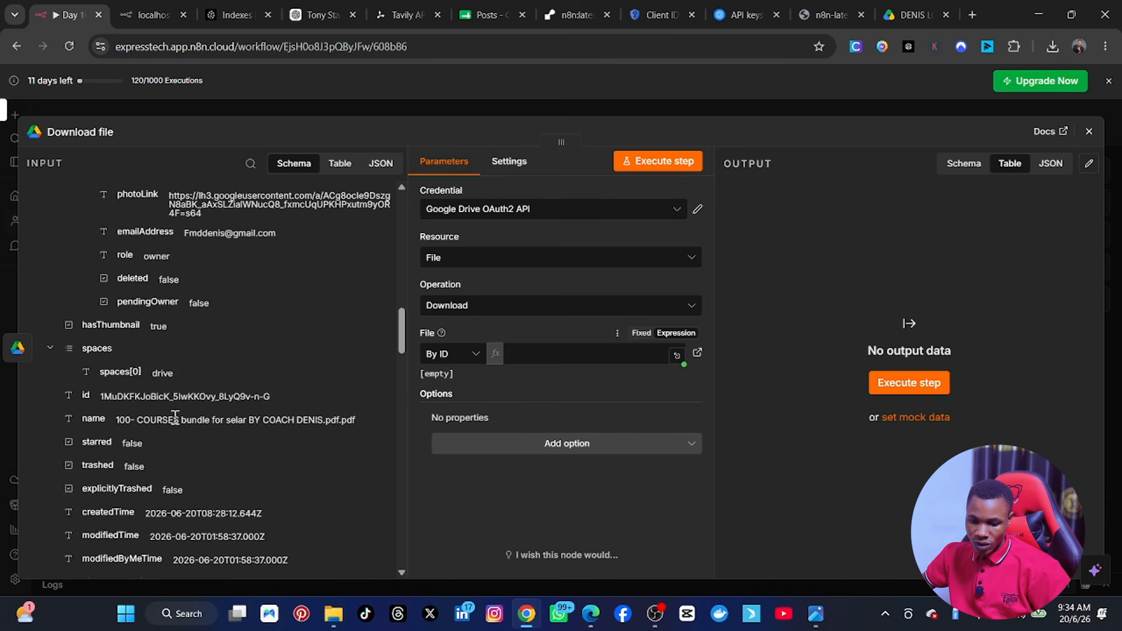
{"action": "scroll", "coordinate": [173, 415], "scroll_direction": "down", "scroll_amount": 20}
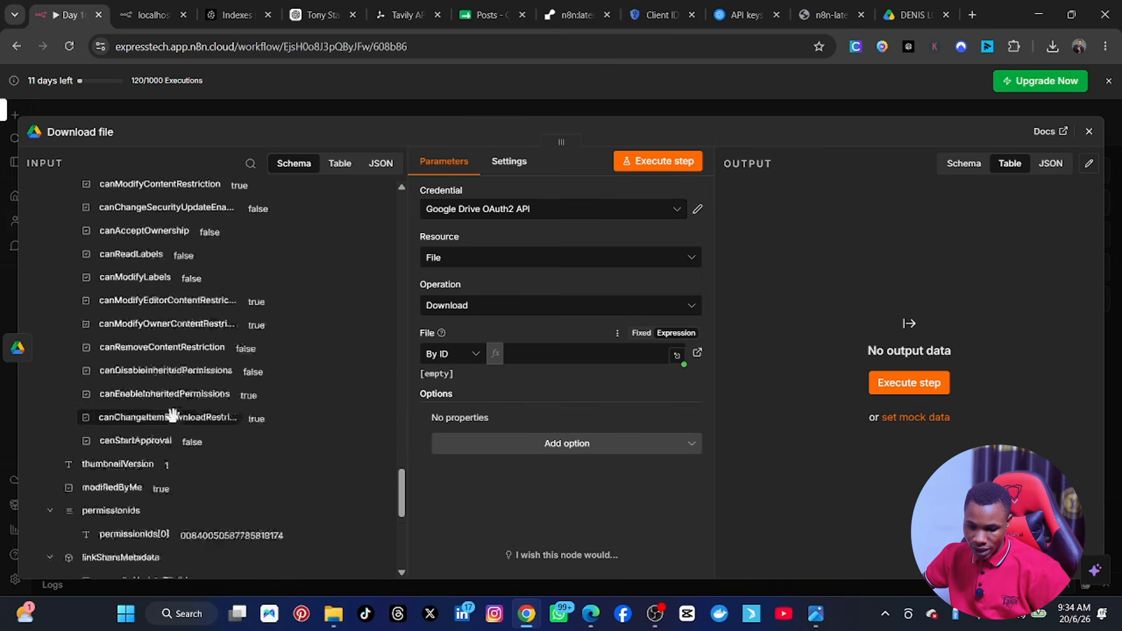
{"action": "scroll", "coordinate": [173, 415], "scroll_direction": "down", "scroll_amount": 6}
{"action": "scroll", "coordinate": [173, 415], "scroll_direction": "up", "scroll_amount": 20}
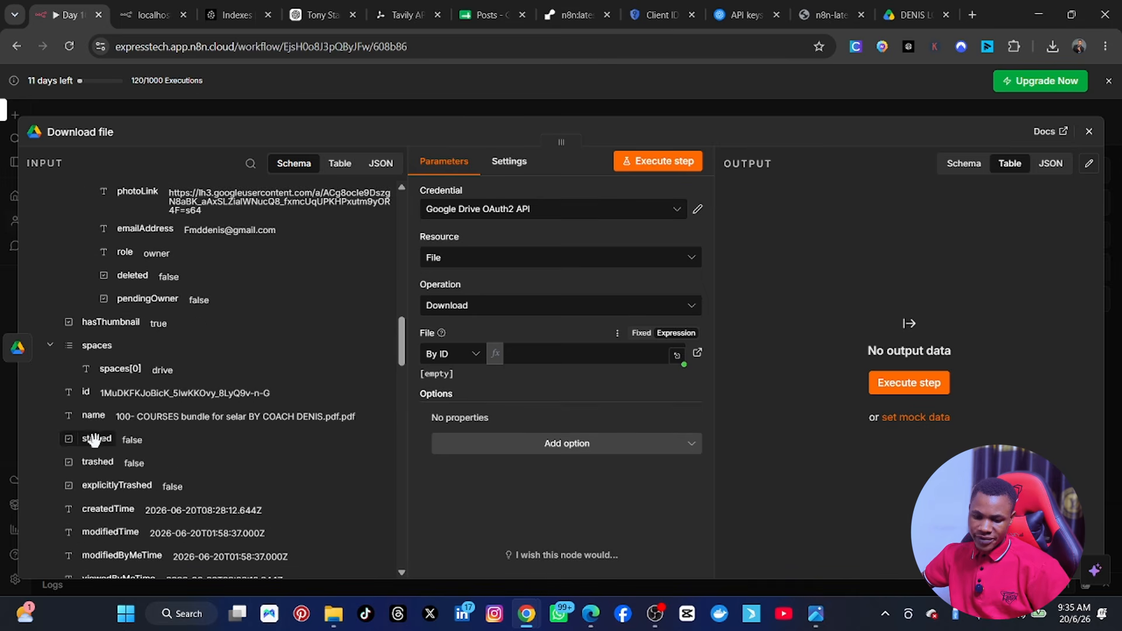
{"action": "left_click_drag", "start_coordinate": [80, 393], "coordinate": [540, 356]}
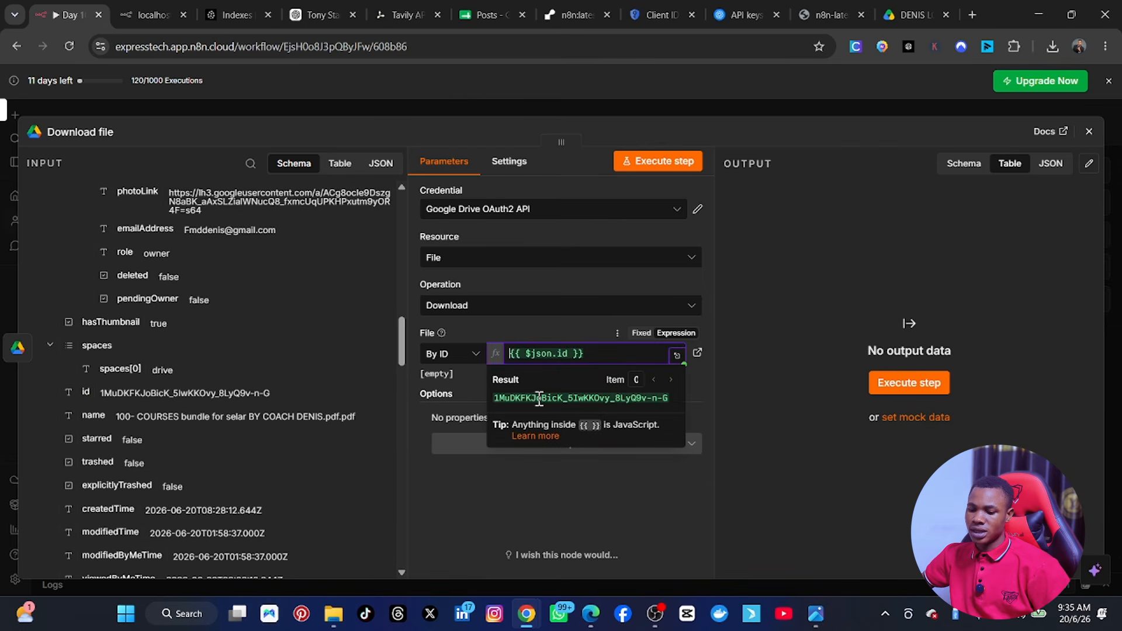
{"action": "left_click", "coordinate": [536, 327]}
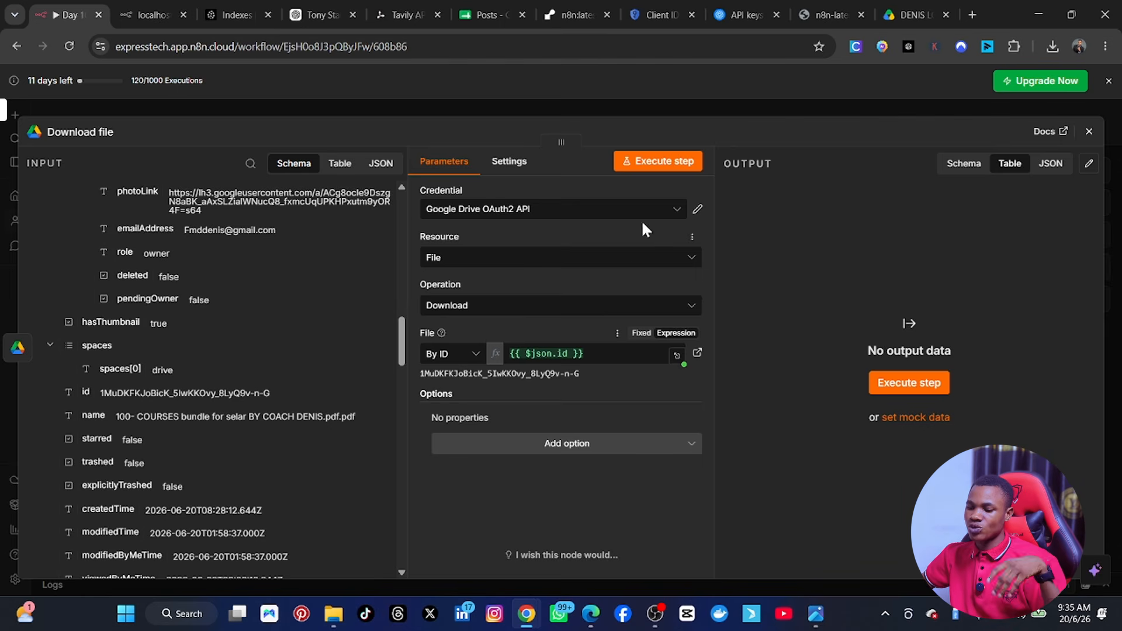
Execute the Download file step, review its output in the JSON, schema and binary views, and close the node.
{"action": "left_click", "coordinate": [658, 161]}
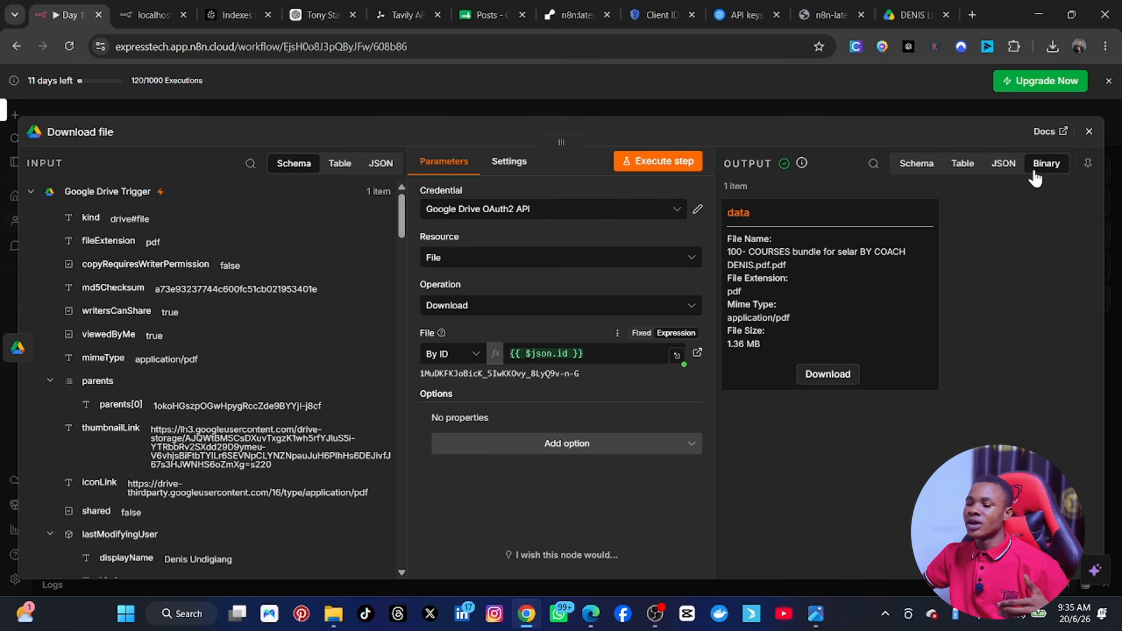
{"action": "left_click", "coordinate": [1001, 167]}
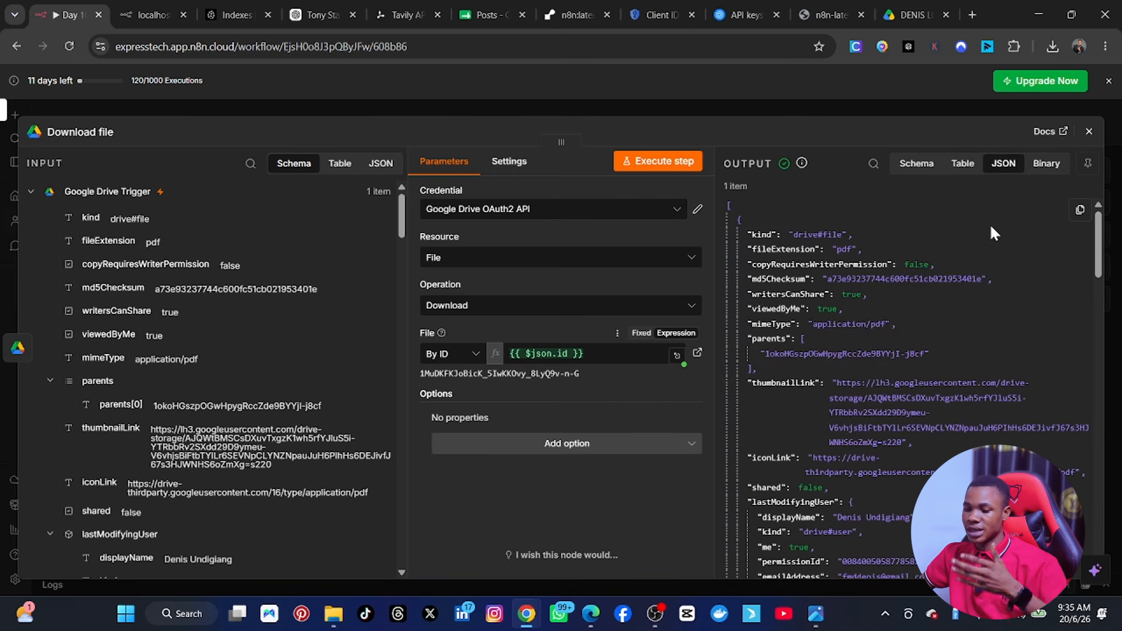
{"action": "left_click", "coordinate": [963, 163]}
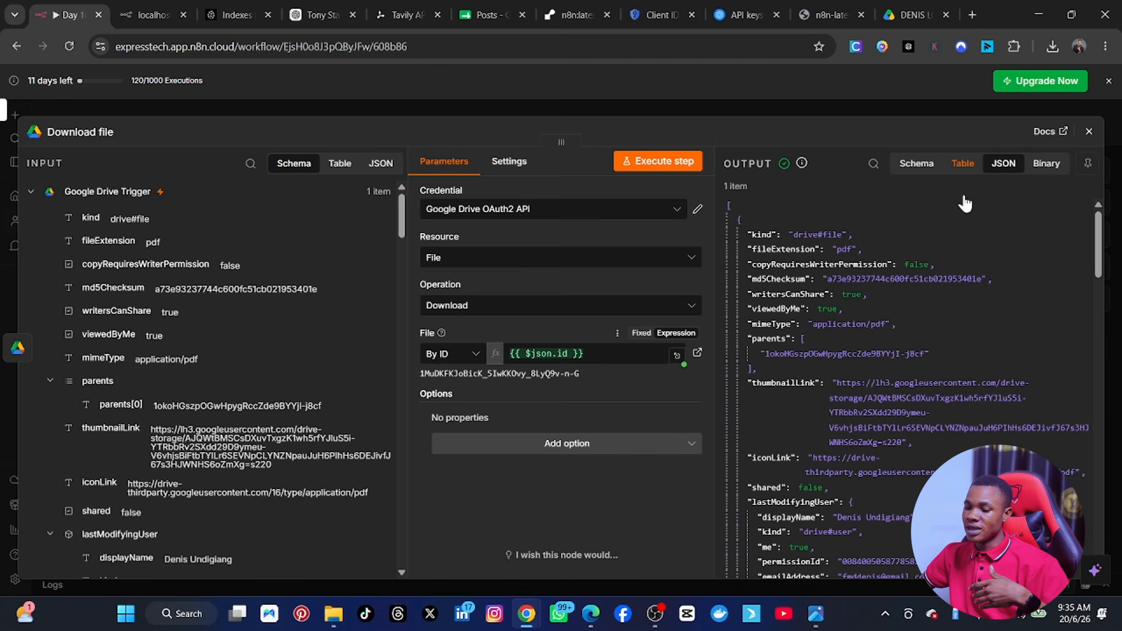
{"action": "left_click", "coordinate": [916, 171]}
{"action": "left_click", "coordinate": [1047, 163]}
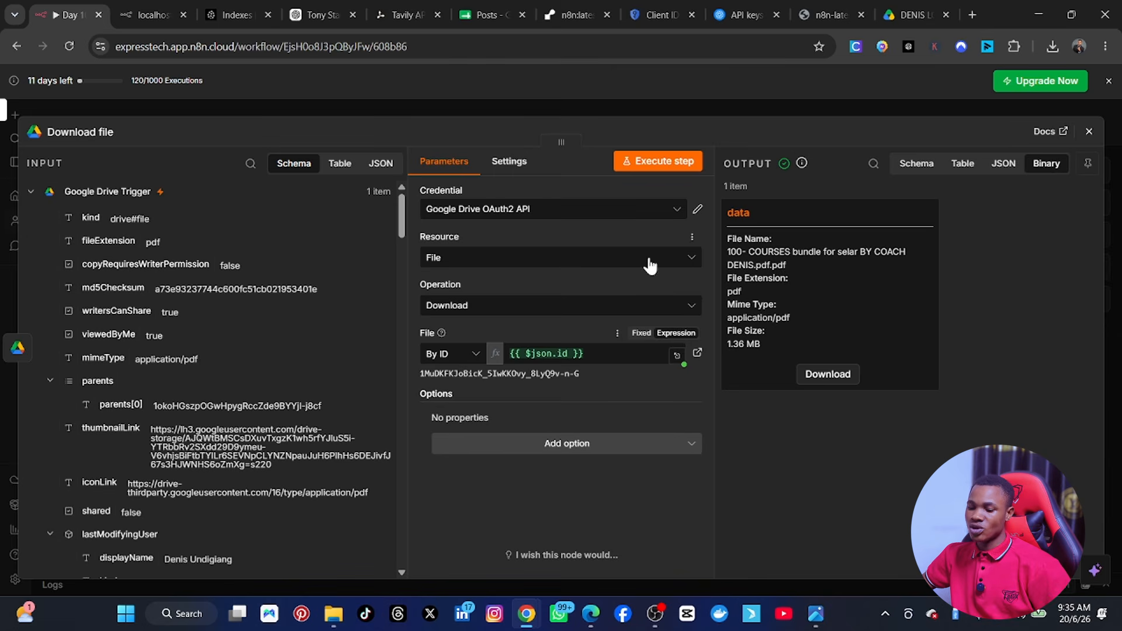
{"action": "left_click", "coordinate": [1089, 132]}
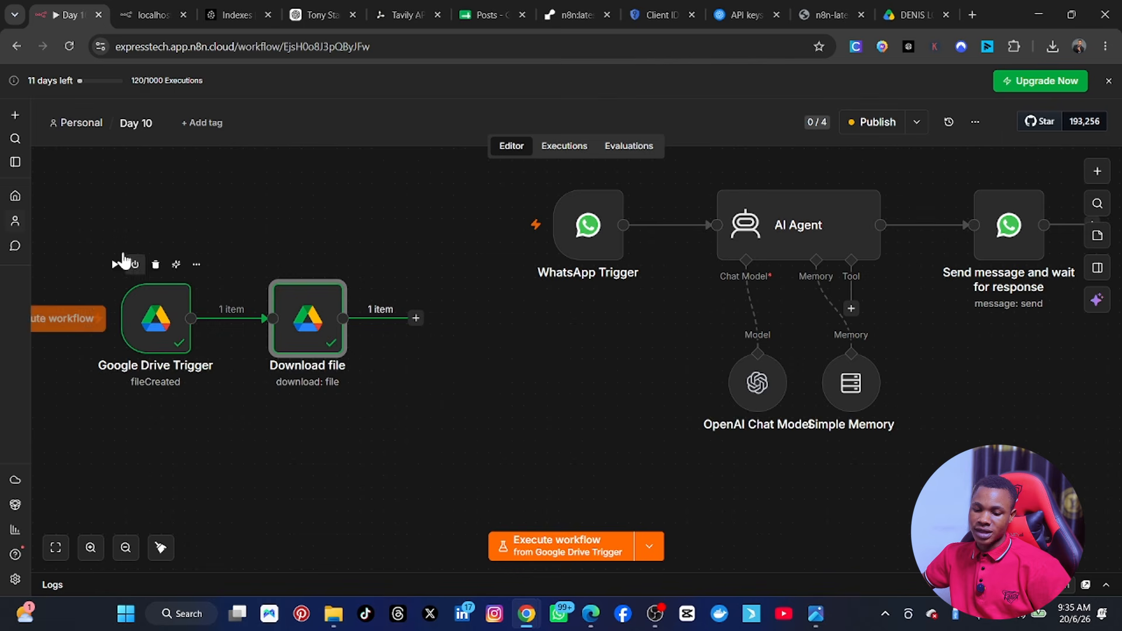
Select the Google Drive Trigger and Download file nodes together and move them slightly lower on the canvas.
{"action": "left_click_drag", "start_coordinate": [119, 252], "coordinate": [396, 409]}
{"action": "left_click_drag", "start_coordinate": [292, 320], "coordinate": [291, 356]}
{"action": "left_click", "coordinate": [296, 229]}
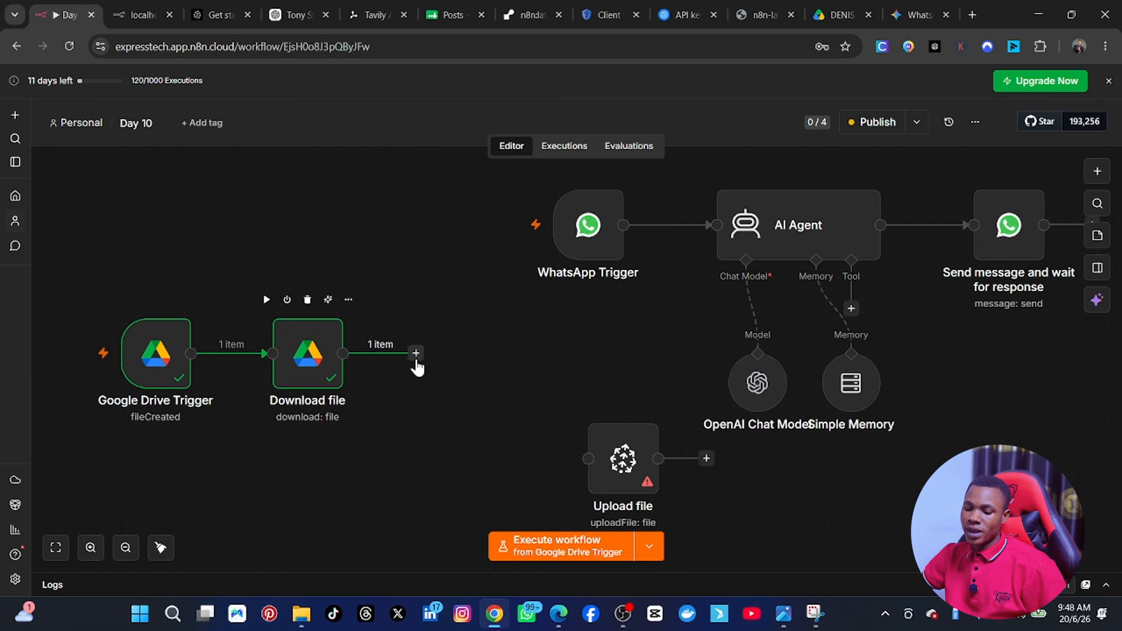
Search the nodes for Pinecone and add a Pinecone Vector Store with the Retrieve documents for AI Agent as Tool action.
{"action": "left_click", "coordinate": [416, 358]}
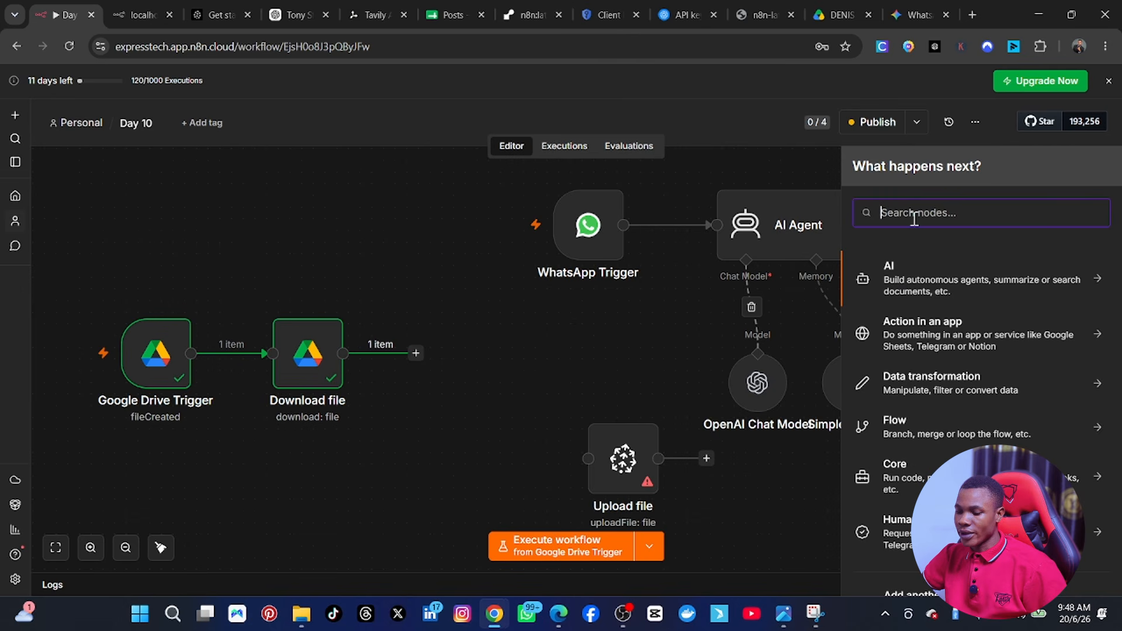
{"action": "type", "text": "pinceo"}
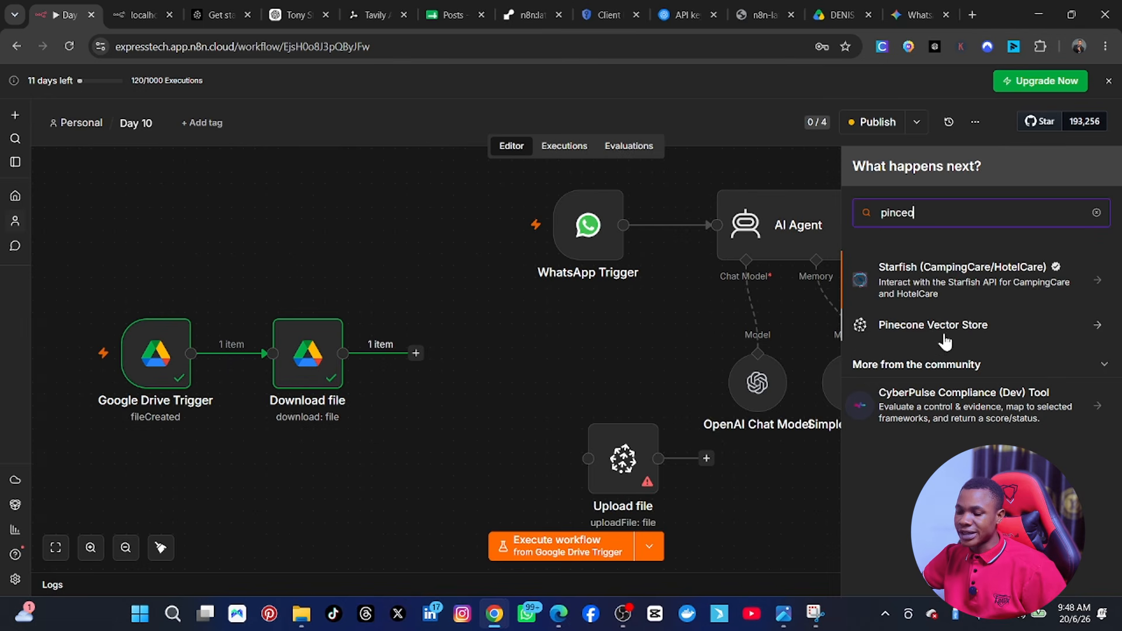
{"action": "key", "text": "BackSpace"}
{"action": "key", "text": "BackSpace"}
{"action": "key", "text": "BackSpace"}
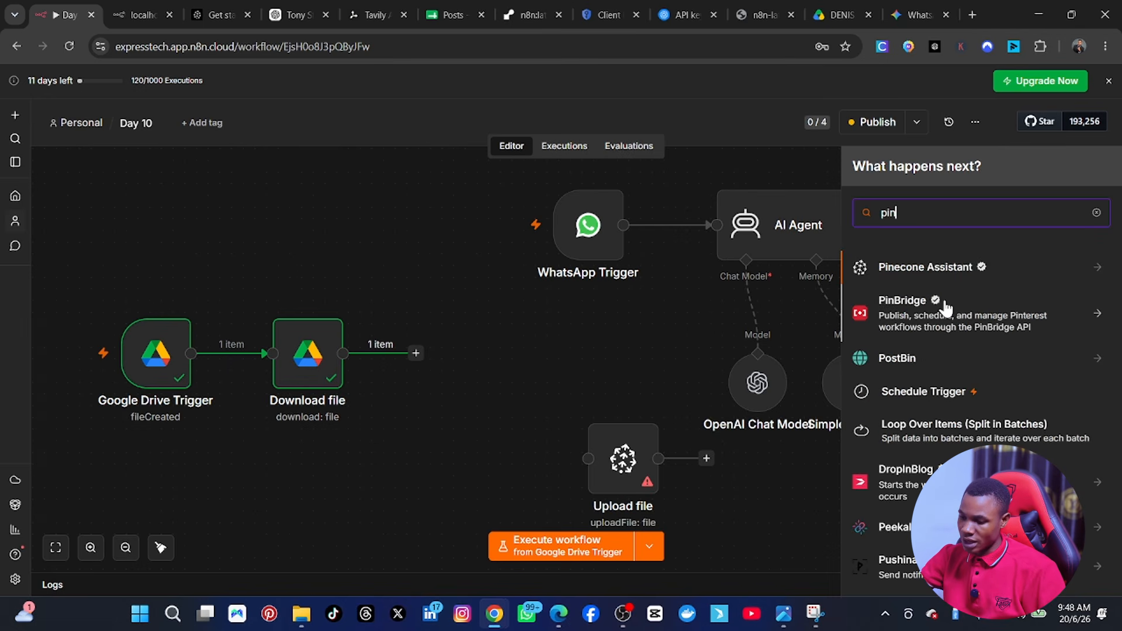
{"action": "type", "text": "econ"}
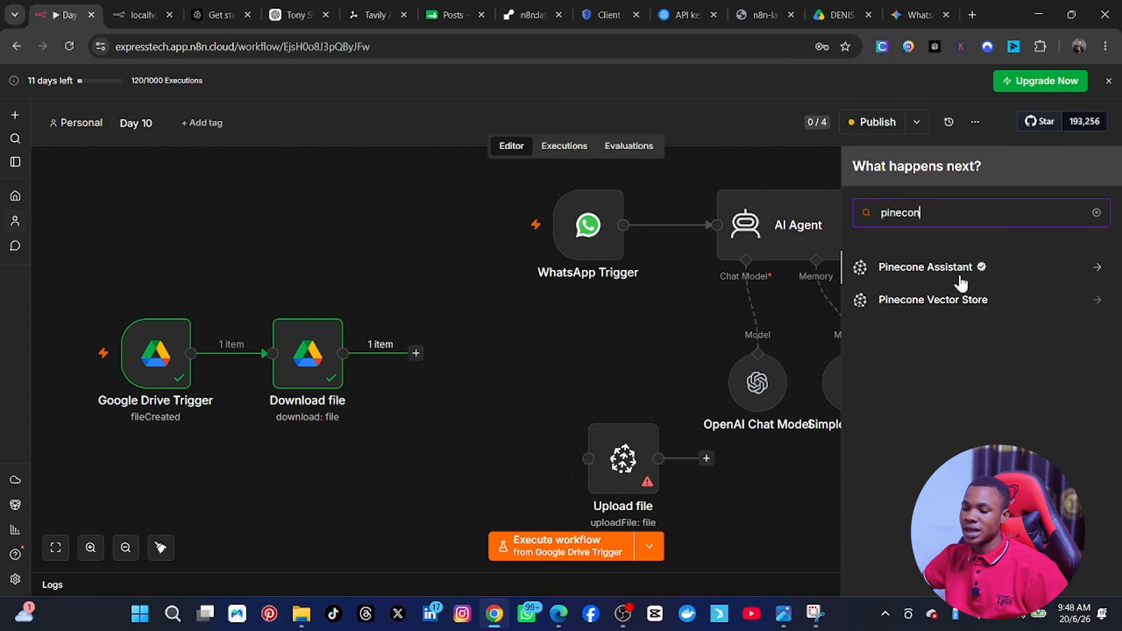
{"action": "left_click", "coordinate": [952, 309]}
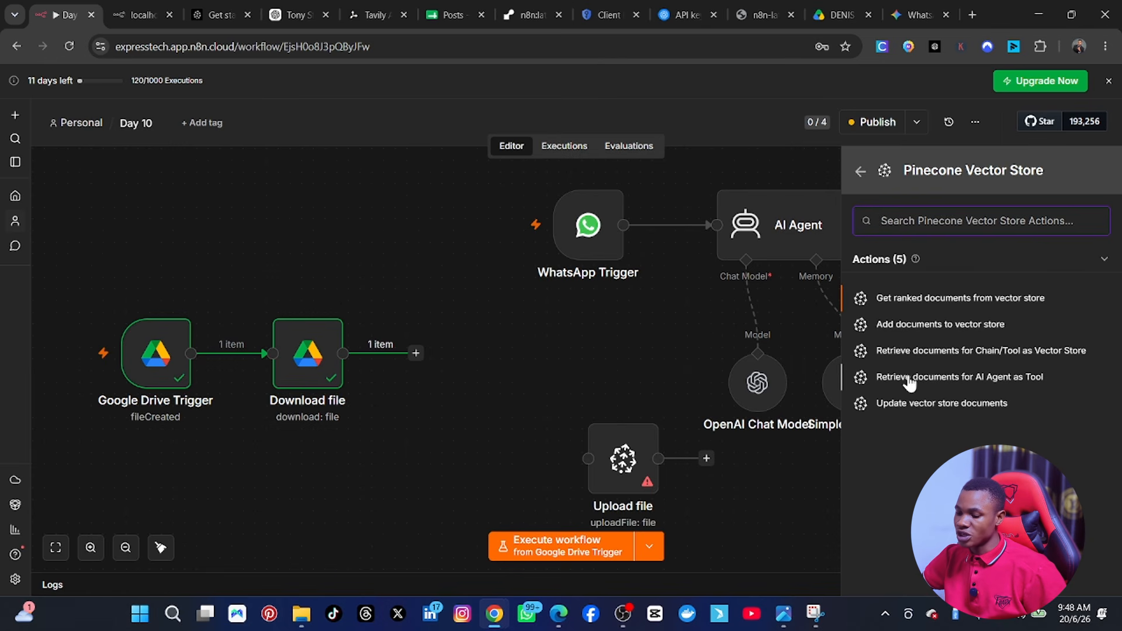
{"action": "left_click", "coordinate": [941, 375]}
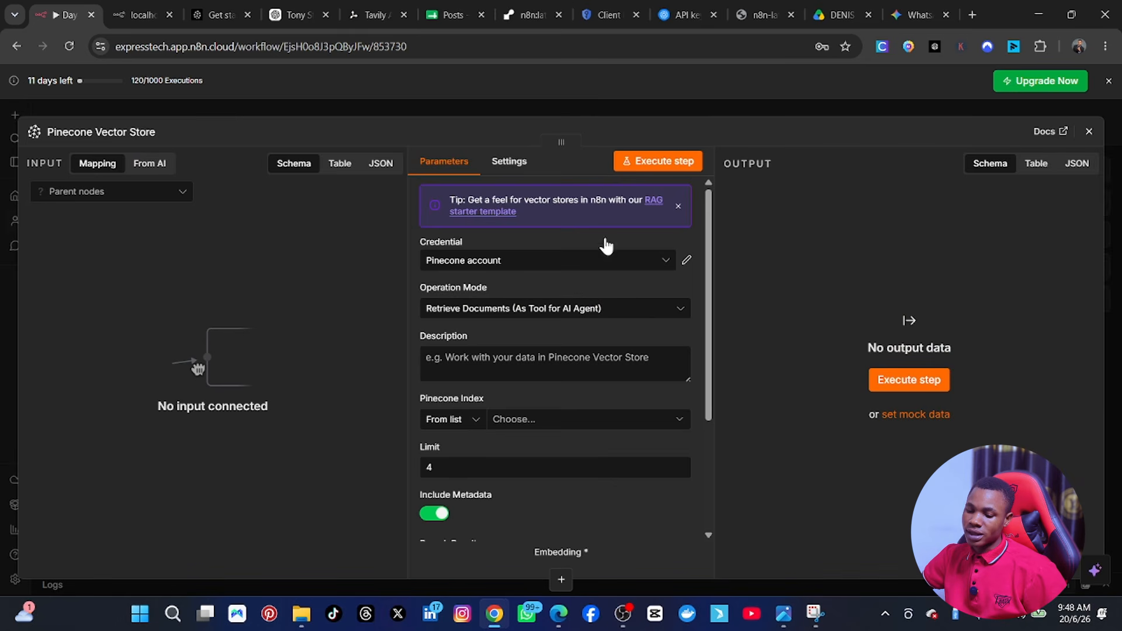
Start a new Pinecone API credential for the Pinecone Vector Store node.
{"action": "left_click", "coordinate": [582, 268]}
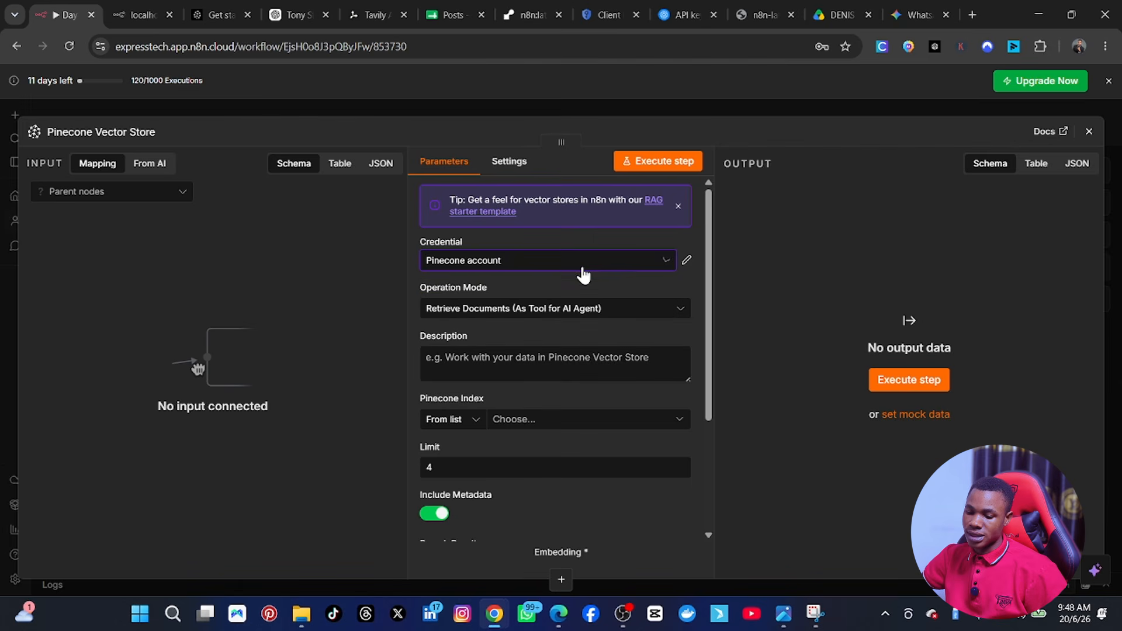
{"action": "left_click", "coordinate": [602, 268]}
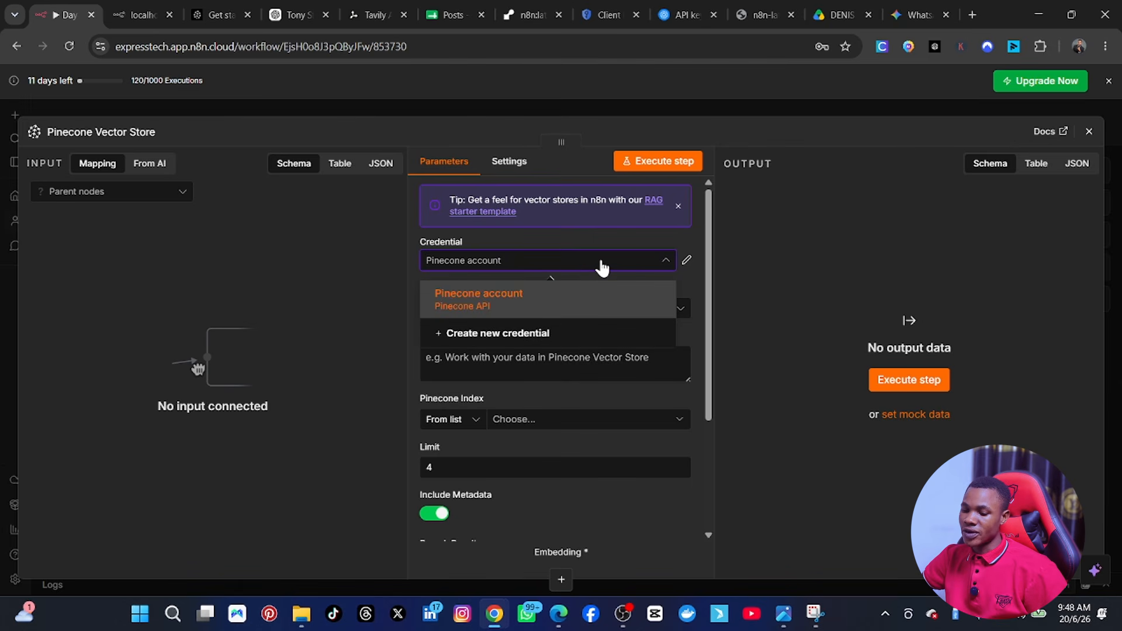
{"action": "left_click", "coordinate": [602, 268]}
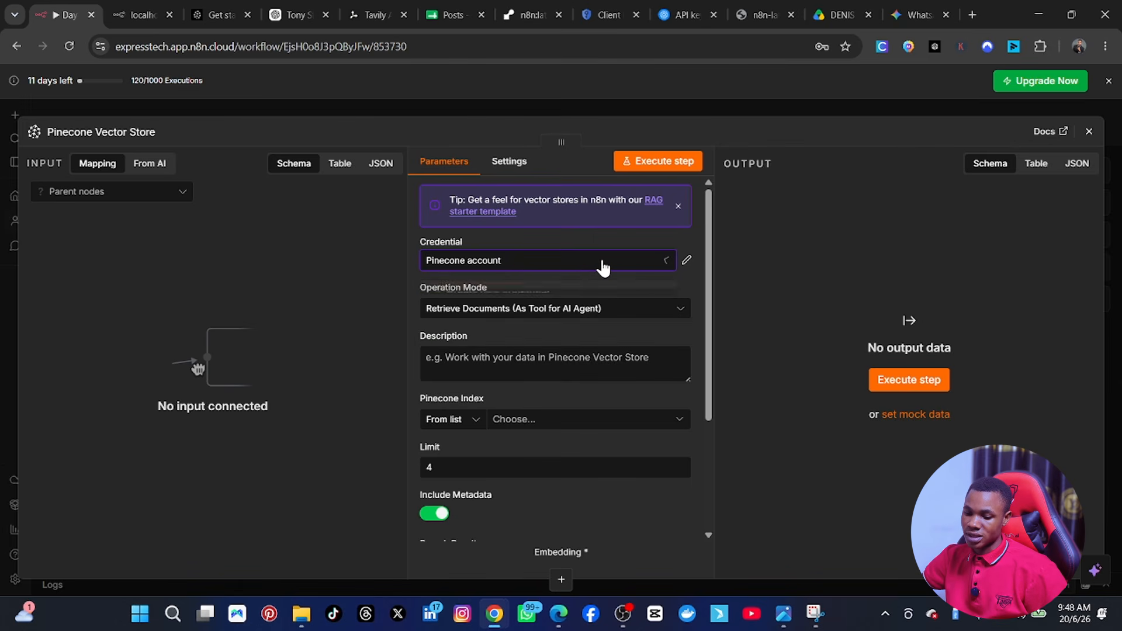
{"action": "left_click", "coordinate": [655, 264]}
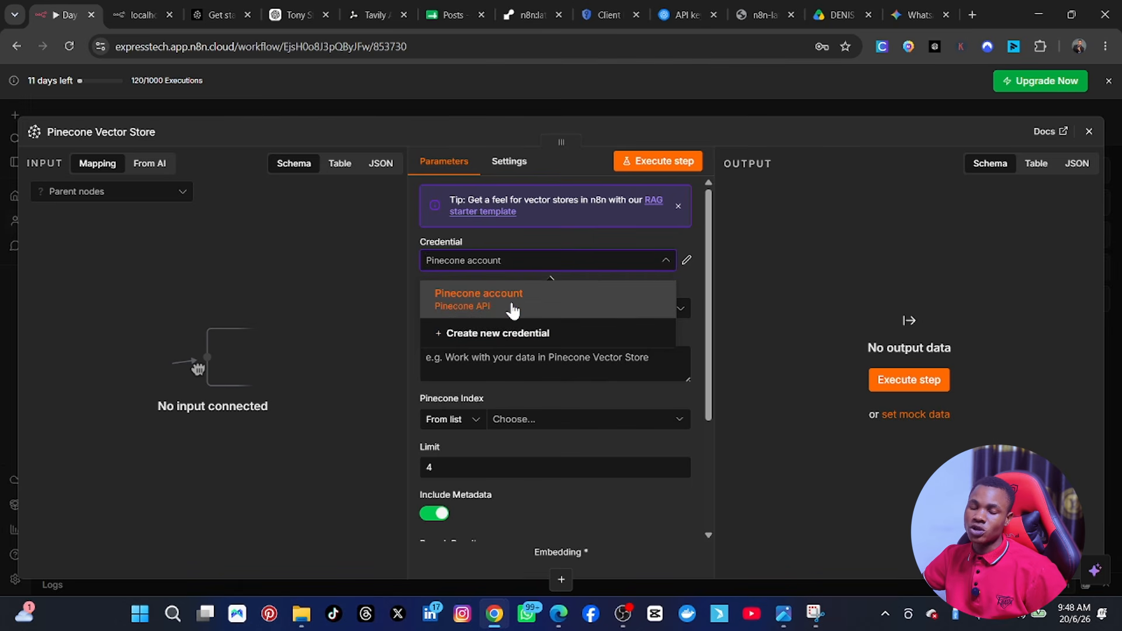
{"action": "left_click", "coordinate": [535, 333]}
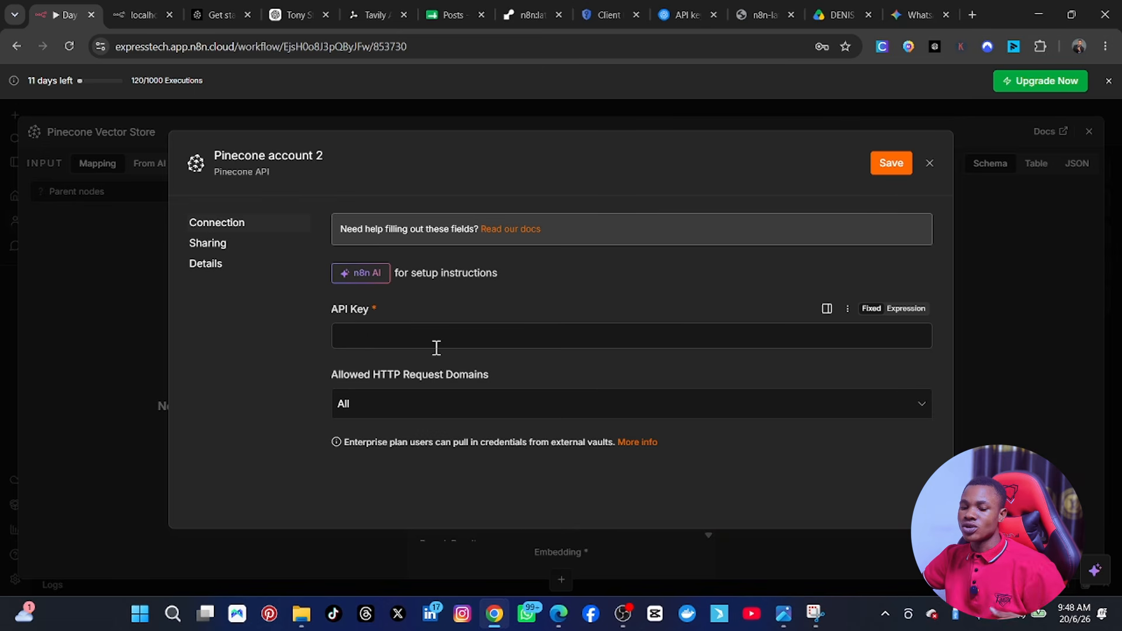
Switch to the Pinecone console, generate an API key named EXPRESSAPI with all permissions, and copy the key.
{"action": "left_click", "coordinate": [214, 16]}
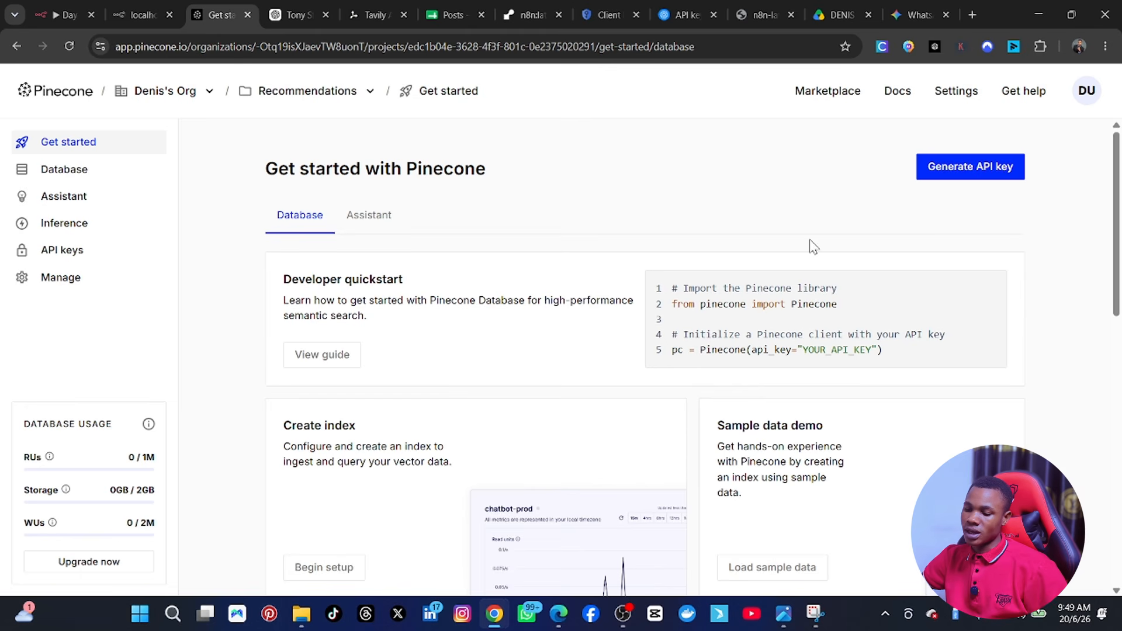
{"action": "left_click", "coordinate": [948, 173]}
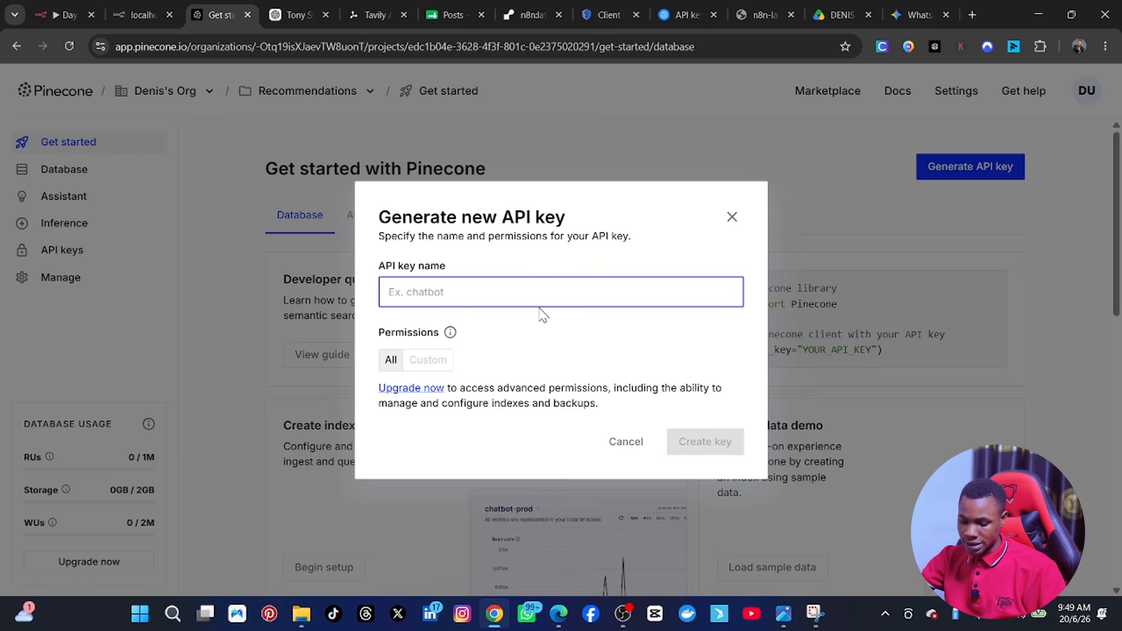
{"action": "type", "text": "EX"}
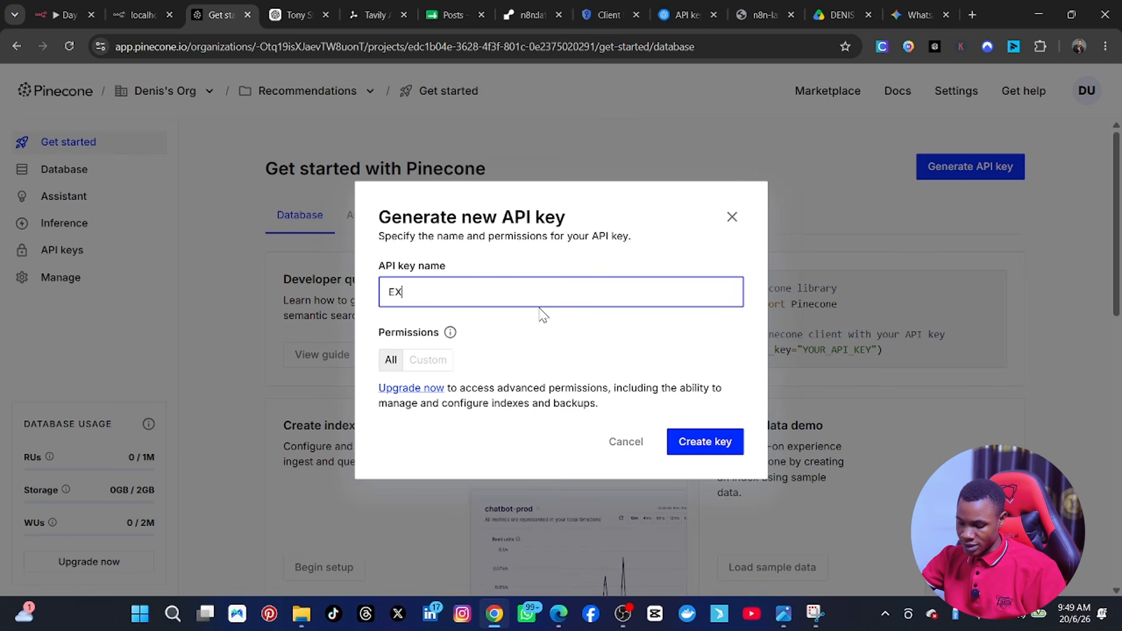
{"action": "type", "text": "PRESS API"}
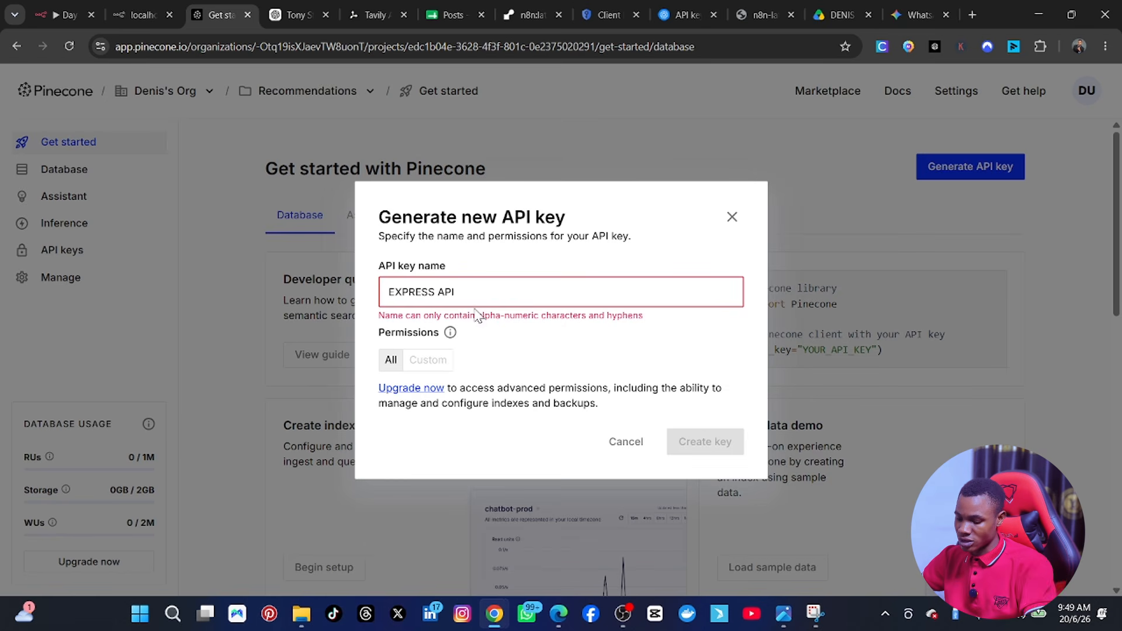
{"action": "key", "text": "BackSpace"}
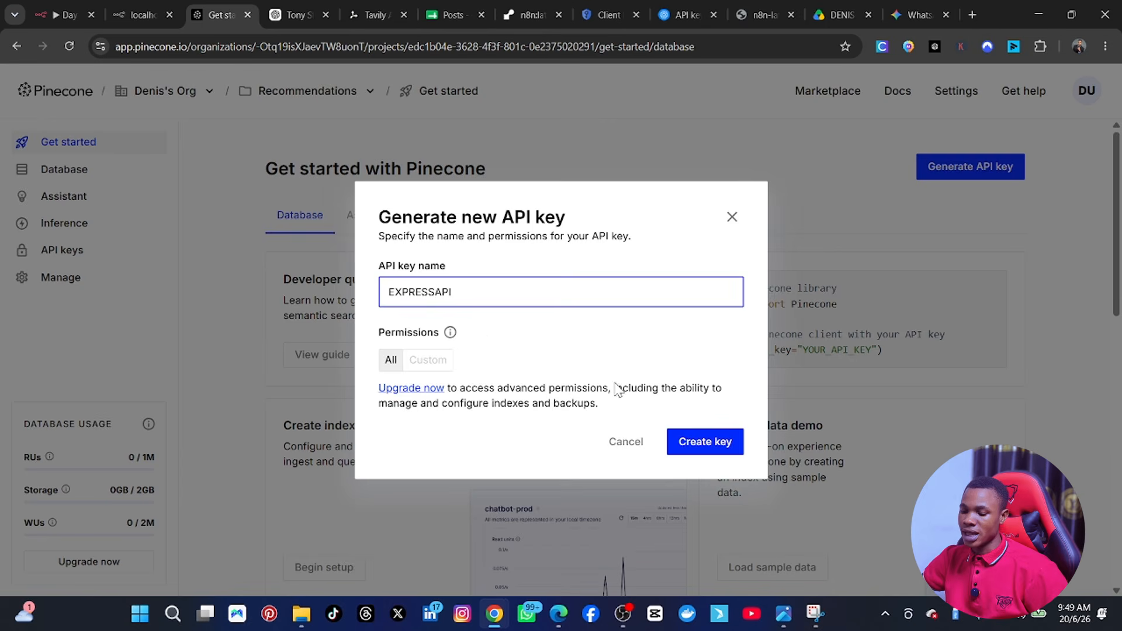
{"action": "left_click", "coordinate": [707, 450]}
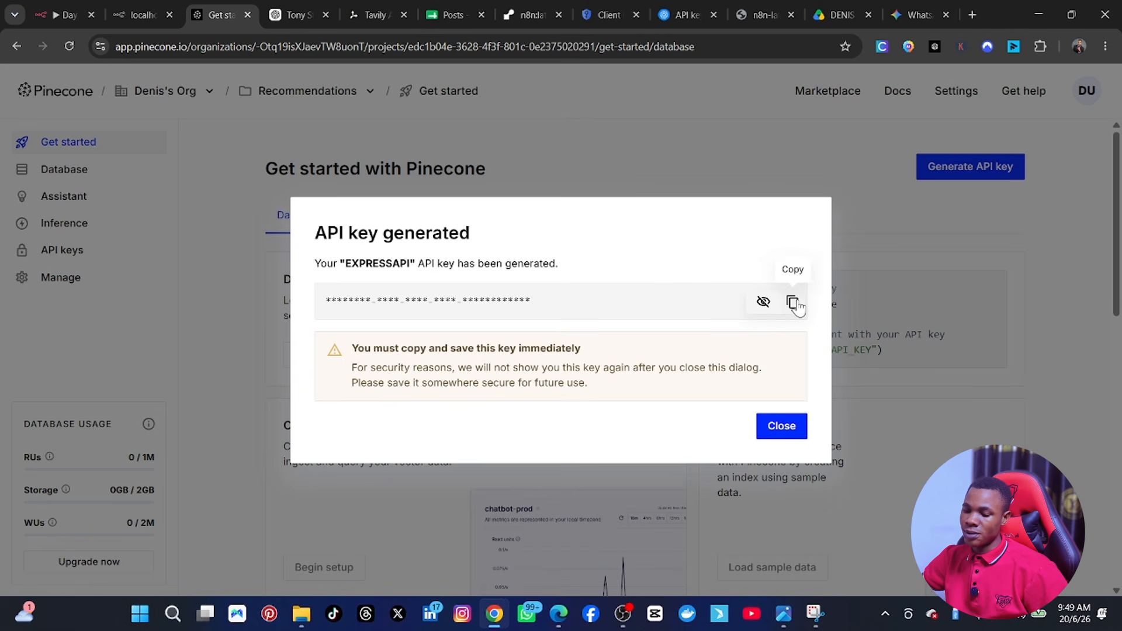
{"action": "left_click", "coordinate": [796, 302]}
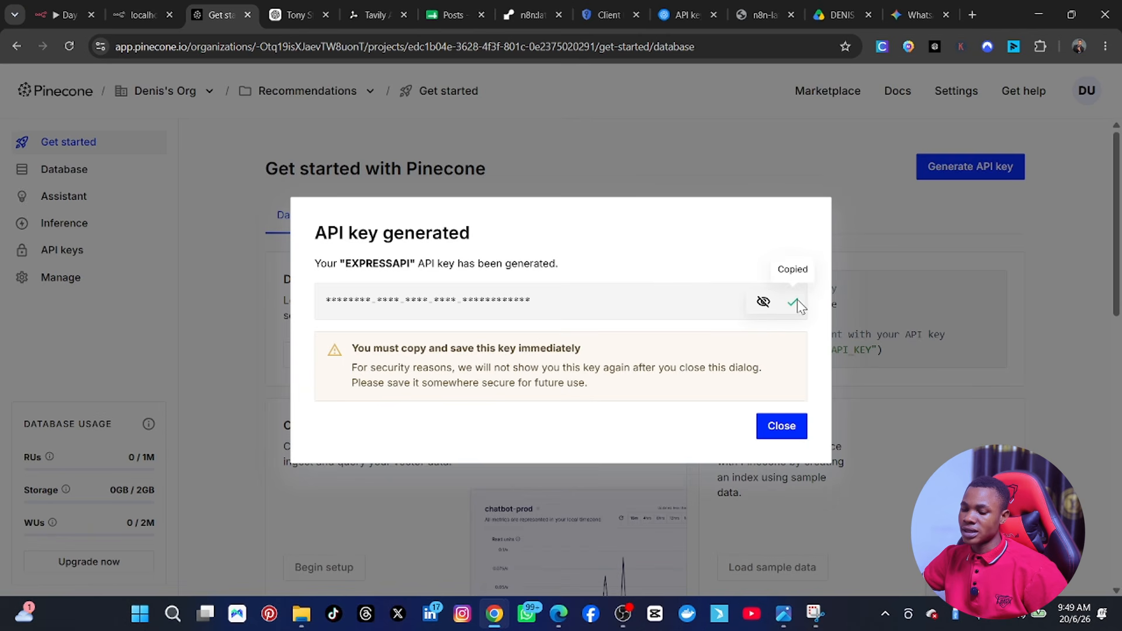
Back in n8n, paste the API key into the Pinecone credential, save and close it, and dismiss the browser's password update offer.
{"action": "left_click", "coordinate": [65, 15]}
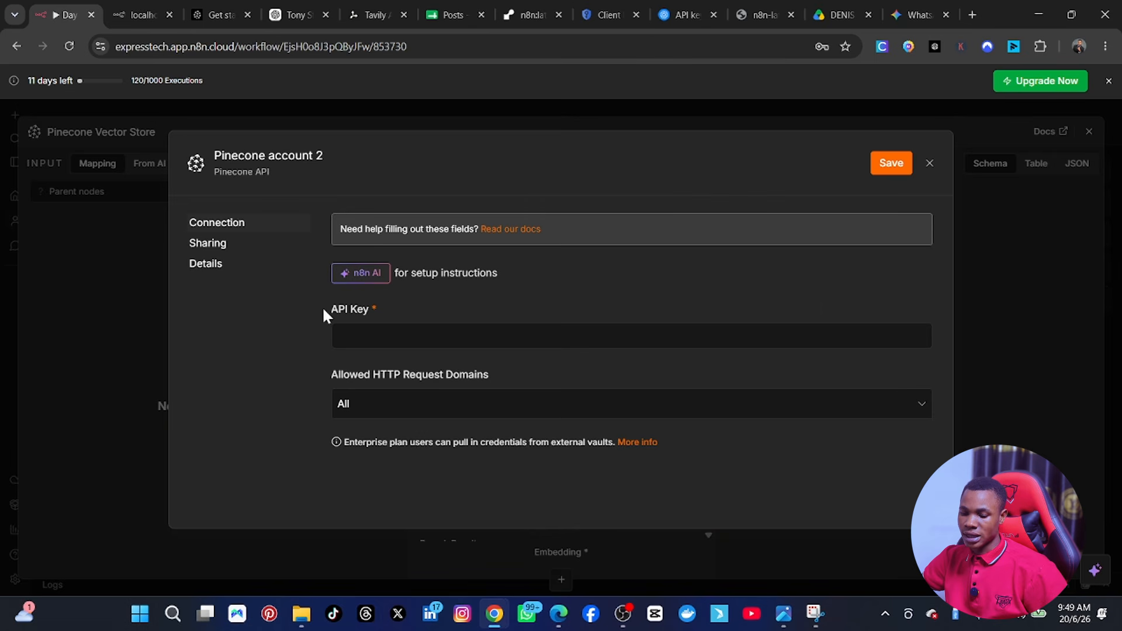
{"action": "left_click", "coordinate": [353, 330]}
{"action": "key", "text": "ctrl+v"}
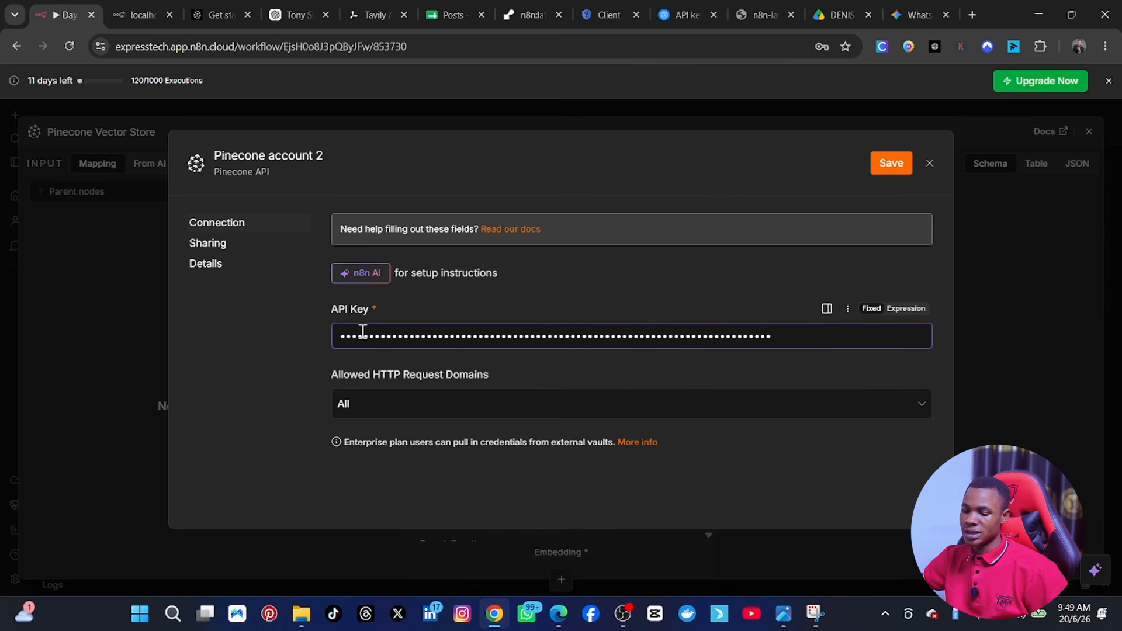
{"action": "left_click", "coordinate": [889, 164]}
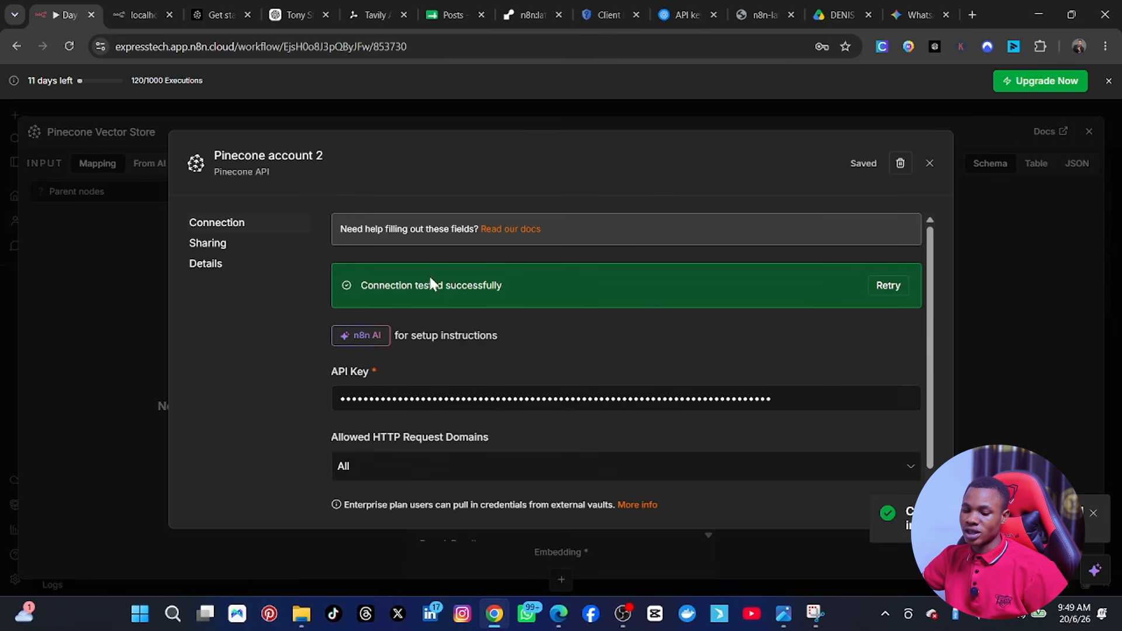
{"action": "left_click", "coordinate": [930, 163]}
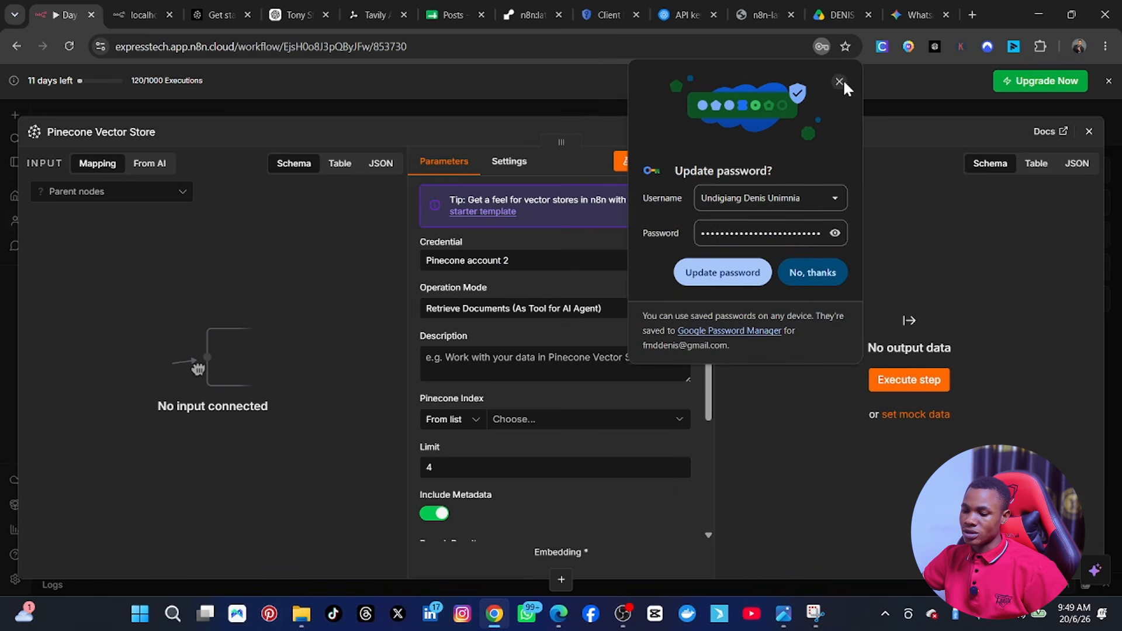
{"action": "left_click", "coordinate": [840, 82]}
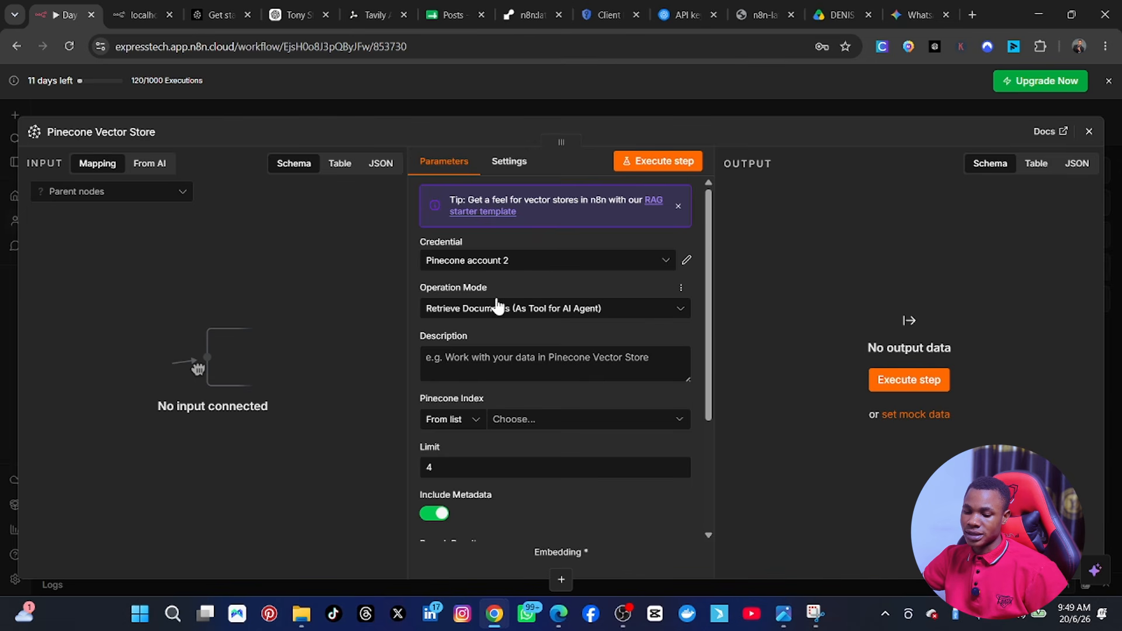
Set the Pinecone node's operation mode to Insert Documents and check the list of available Pinecone indexes.
{"action": "left_click", "coordinate": [495, 308]}
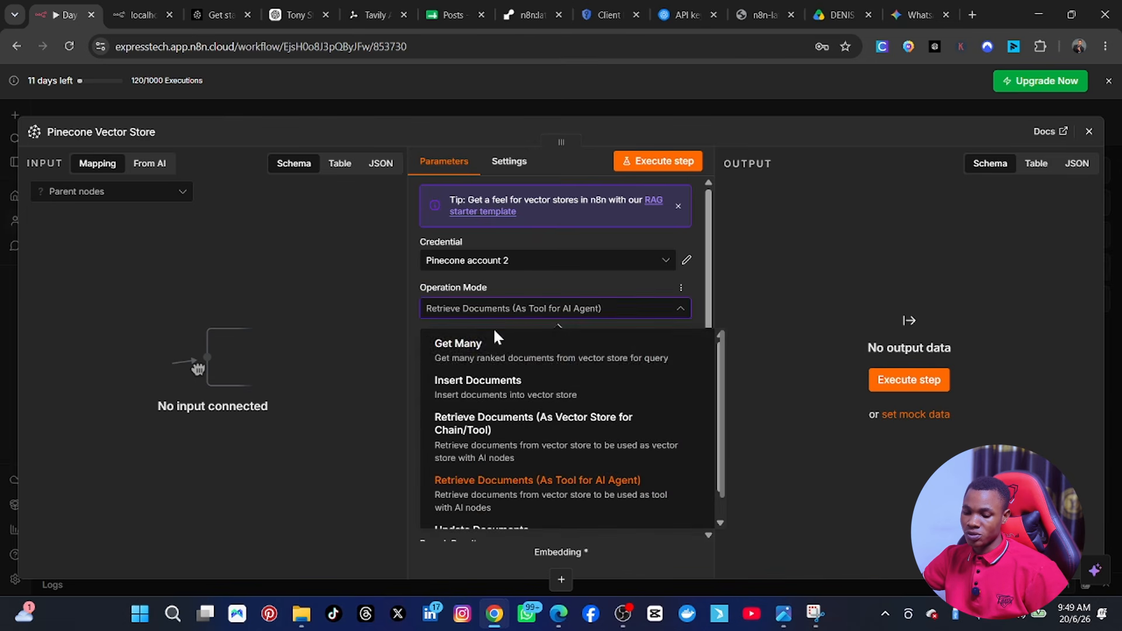
{"action": "left_click", "coordinate": [481, 389]}
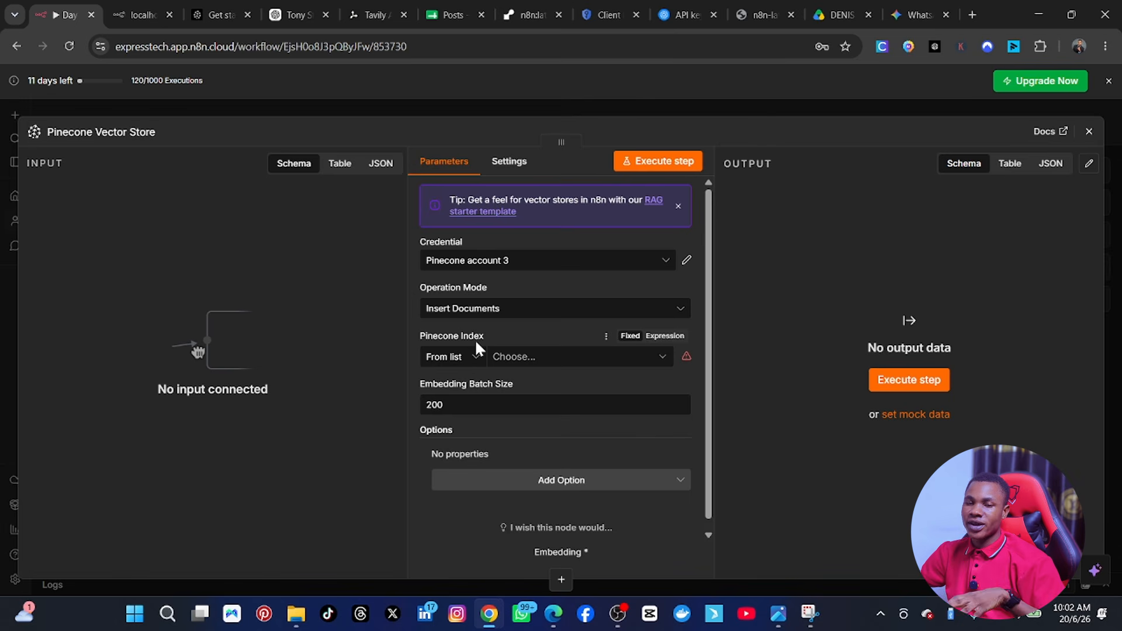
{"action": "left_click", "coordinate": [545, 356]}
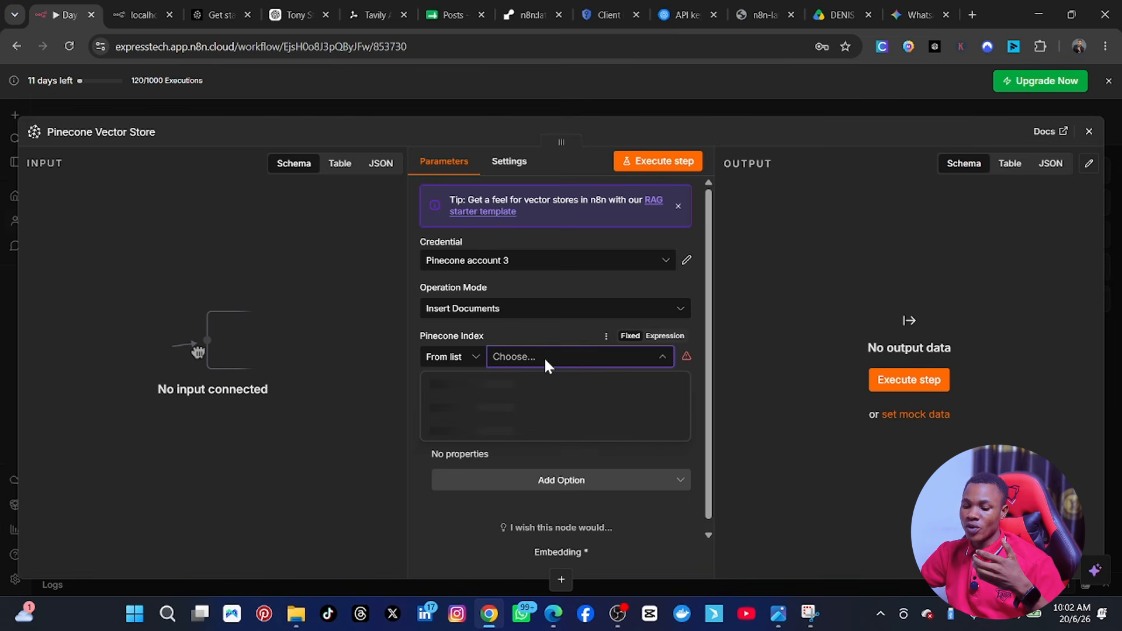
{"action": "left_click", "coordinate": [535, 329]}
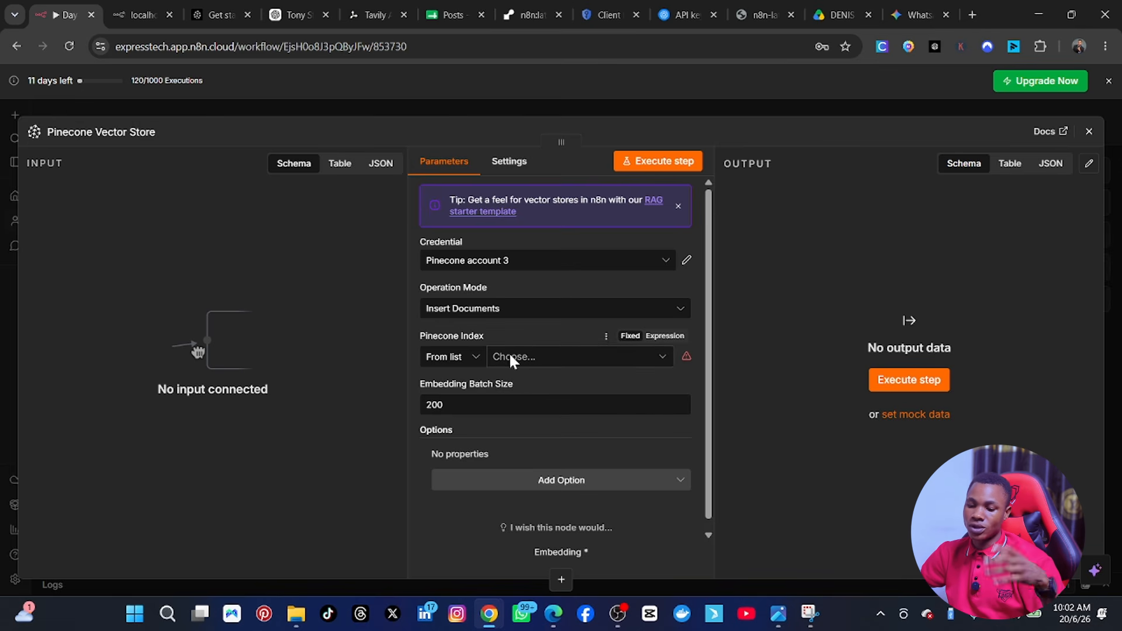
Switch to the Pinecone console, close the generated key notice, and begin an index named EXPRESSINDEX from the llama-text-embed-v2 model on the Inference page.
{"action": "left_click", "coordinate": [216, 16]}
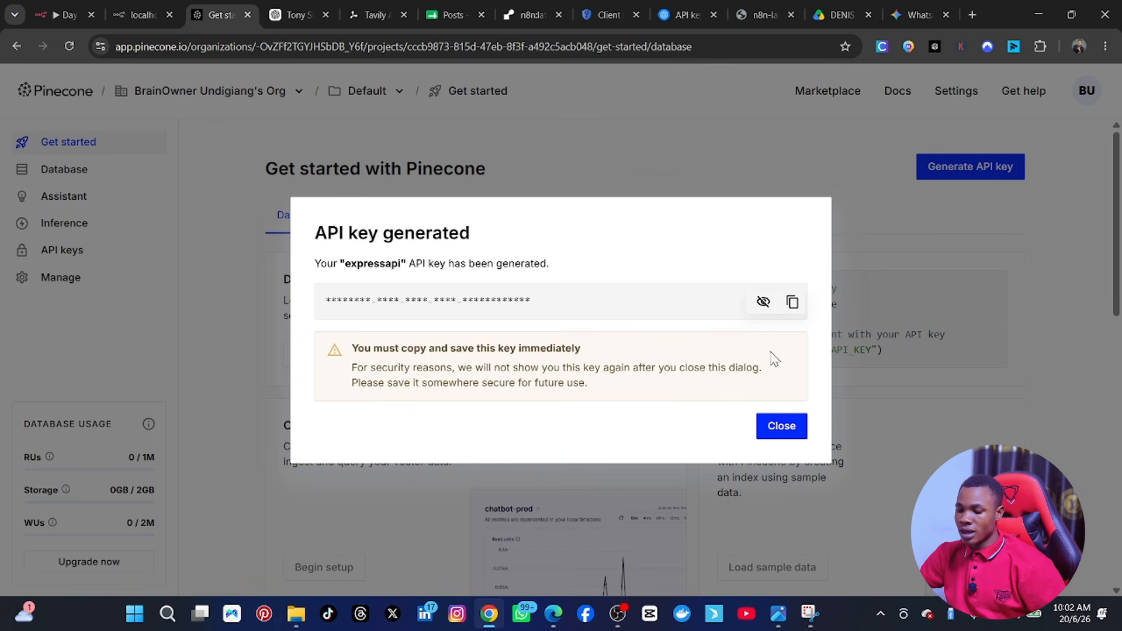
{"action": "left_click", "coordinate": [782, 428]}
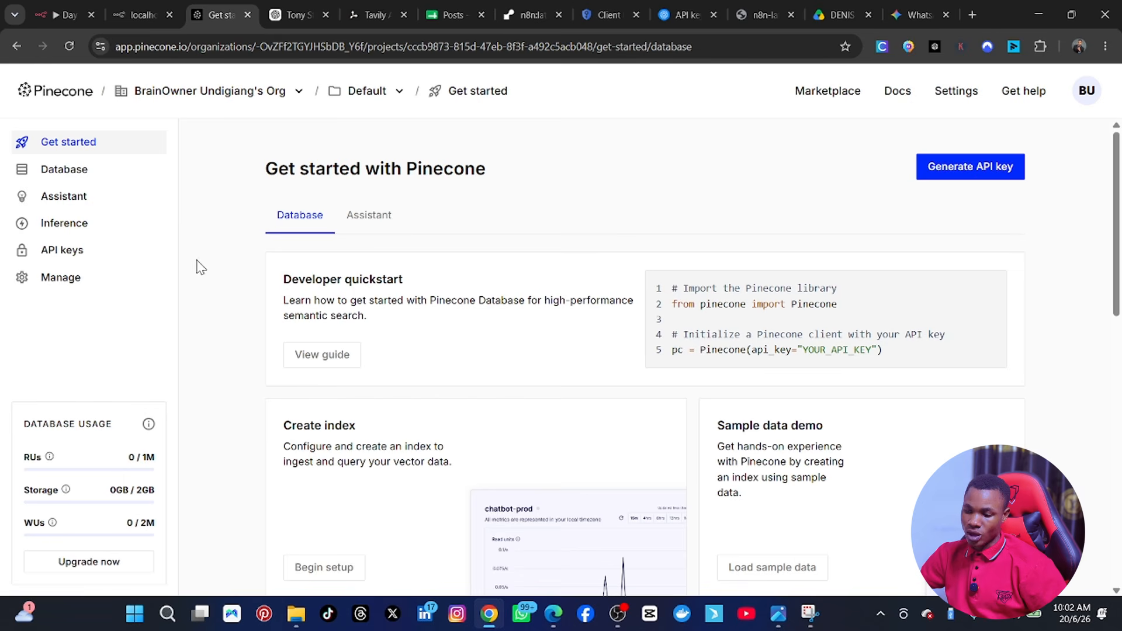
{"action": "left_click", "coordinate": [76, 225]}
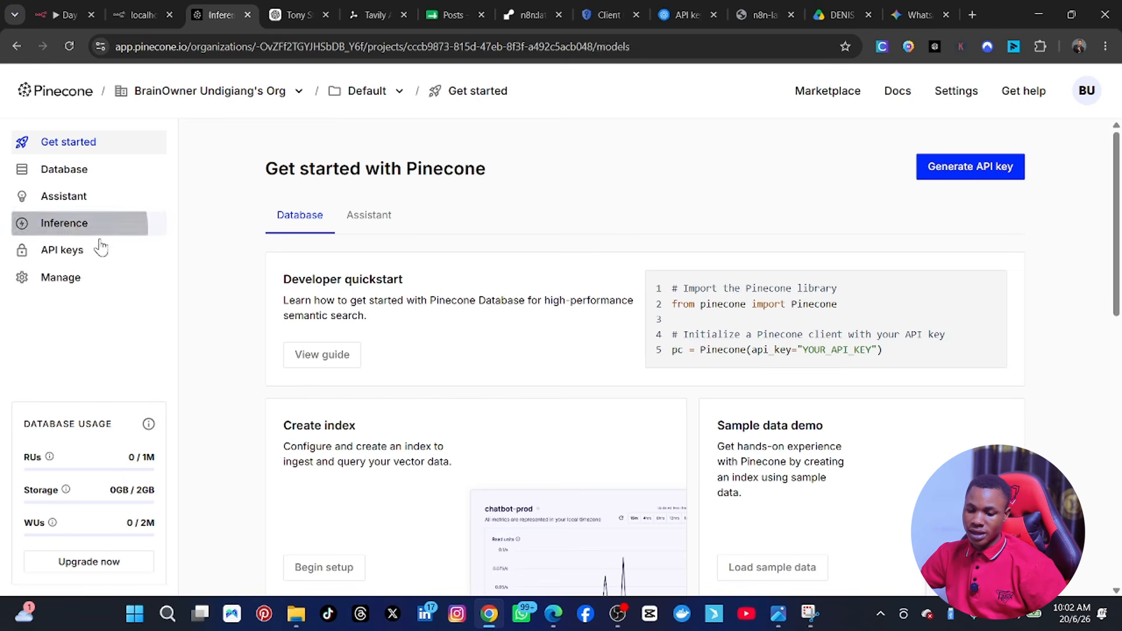
{"action": "scroll", "coordinate": [430, 393], "scroll_direction": "down", "scroll_amount": 5}
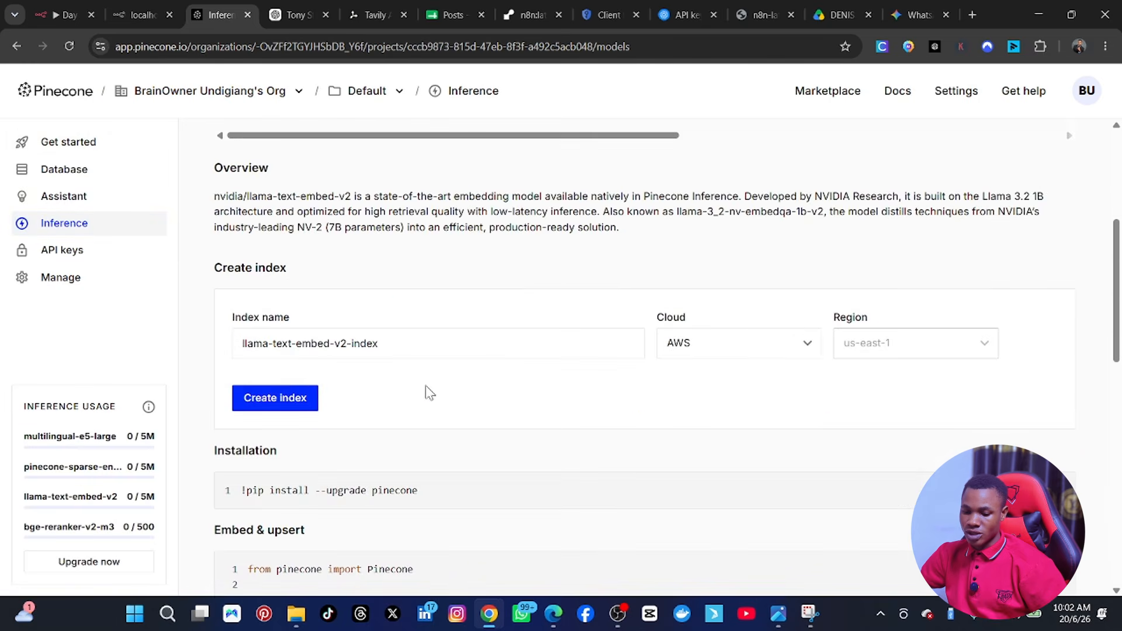
{"action": "left_click", "coordinate": [402, 349]}
{"action": "key", "text": "ctrl+a"}
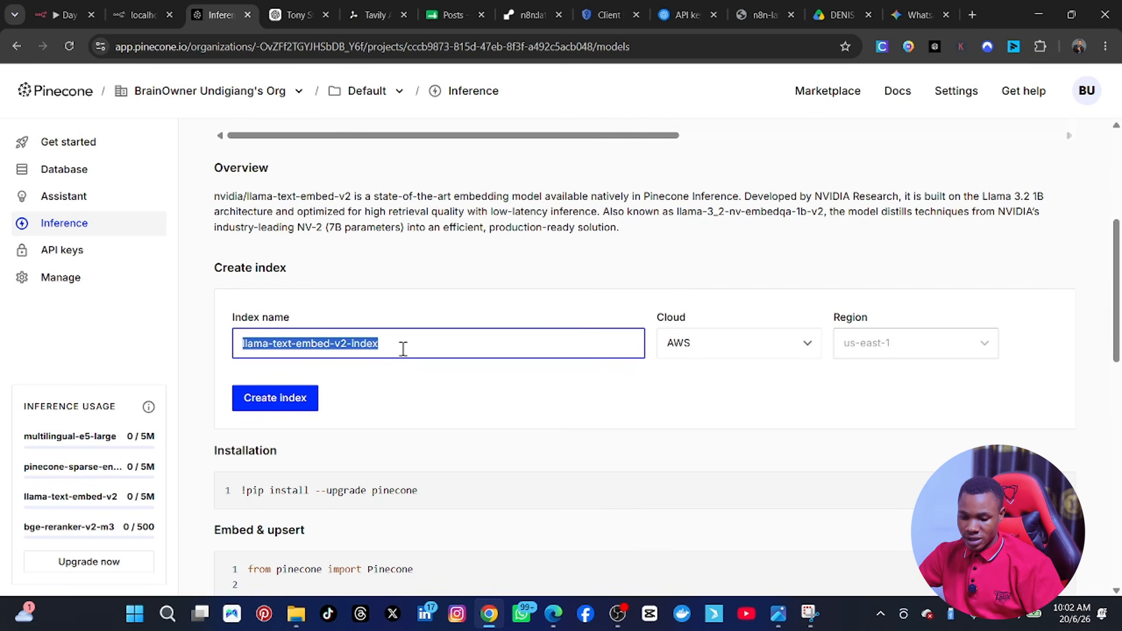
{"action": "type", "text": "expre"}
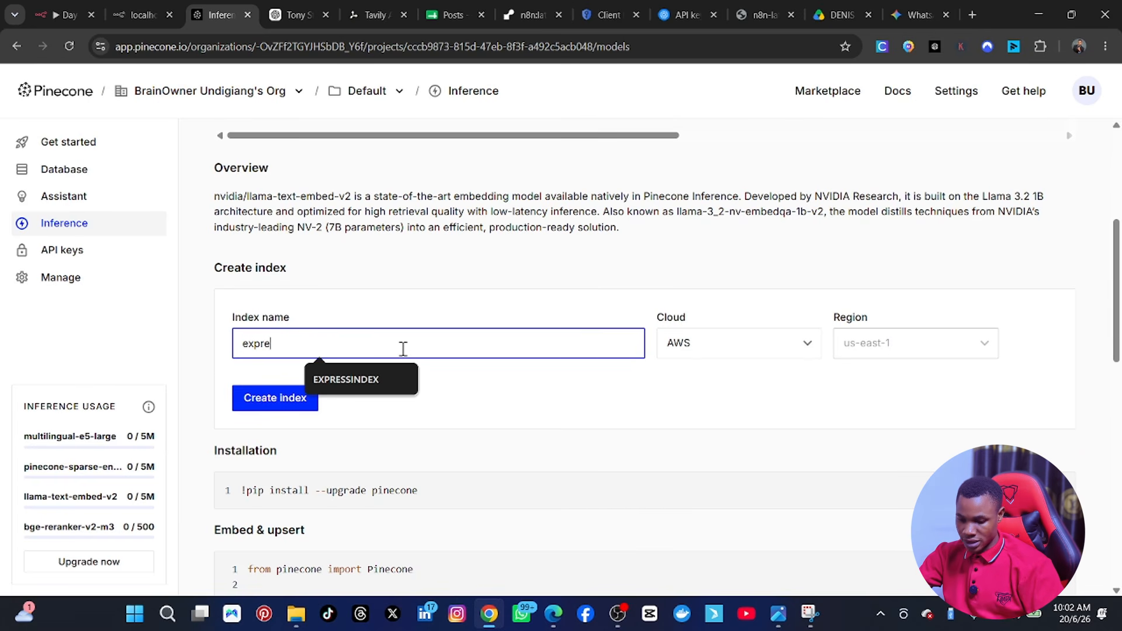
{"action": "left_click", "coordinate": [350, 379]}
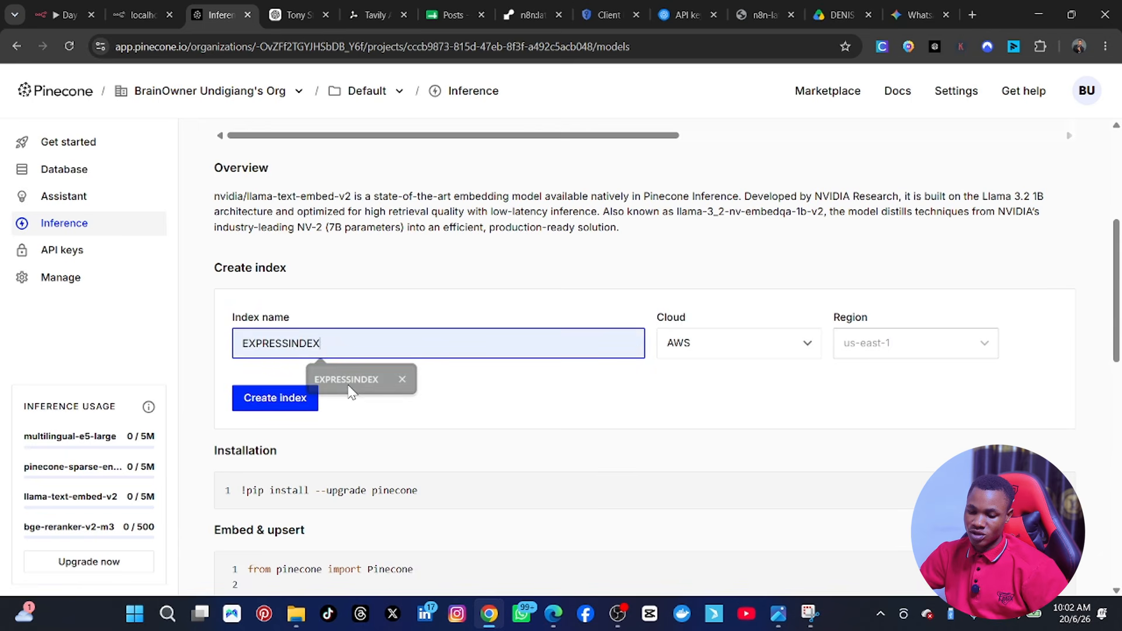
{"action": "left_click", "coordinate": [264, 404]}
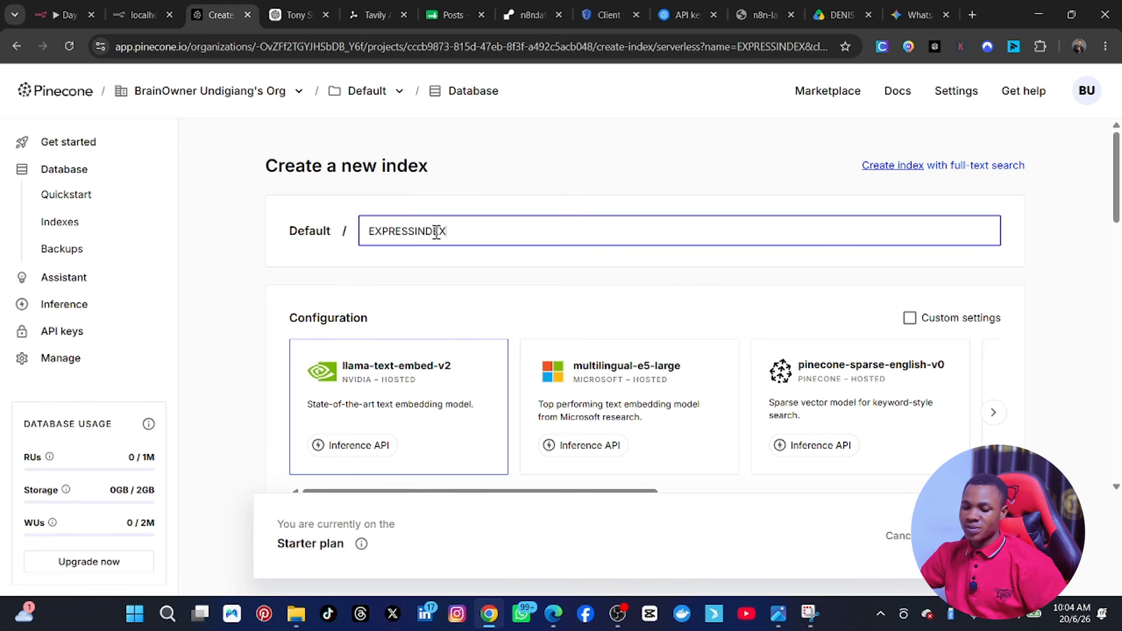
Browse the embedding models, configure expressindex with custom settings and a dimension of 1,536, and submit the index for creation.
{"action": "left_click", "coordinate": [994, 412]}
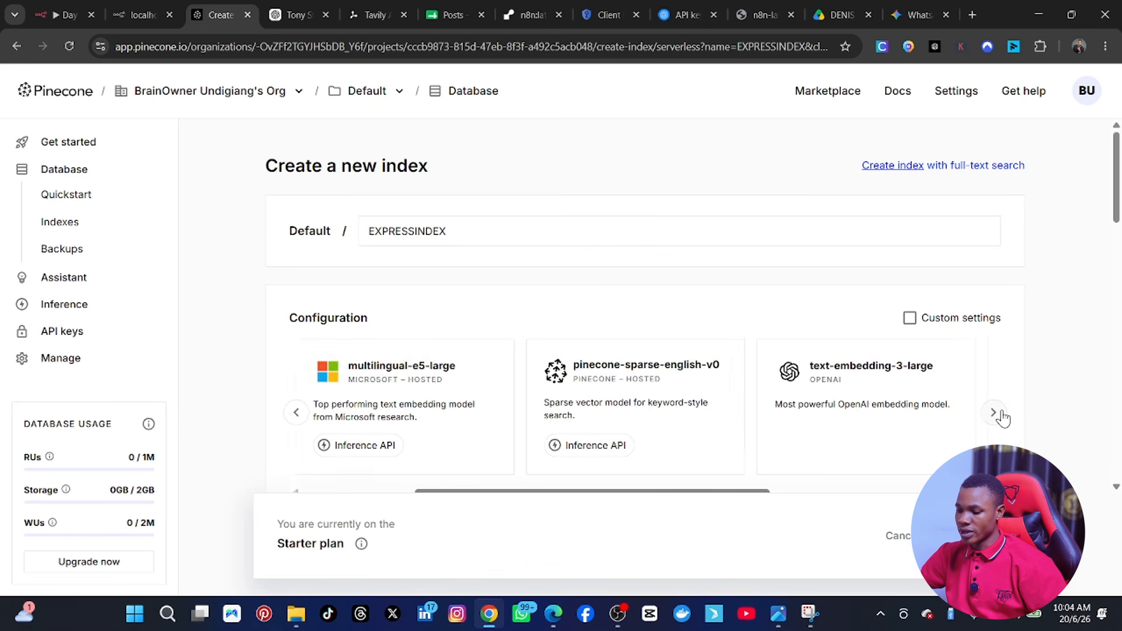
{"action": "left_click", "coordinate": [994, 413]}
{"action": "left_click", "coordinate": [994, 412]}
{"action": "left_click", "coordinate": [936, 396]}
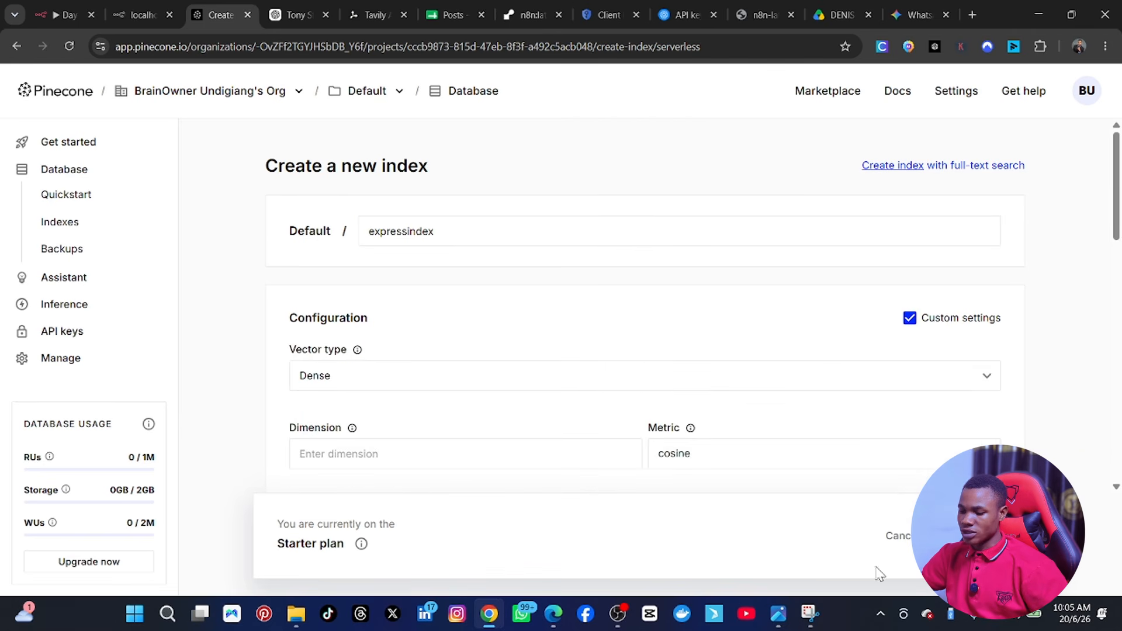
{"action": "left_click", "coordinate": [494, 450]}
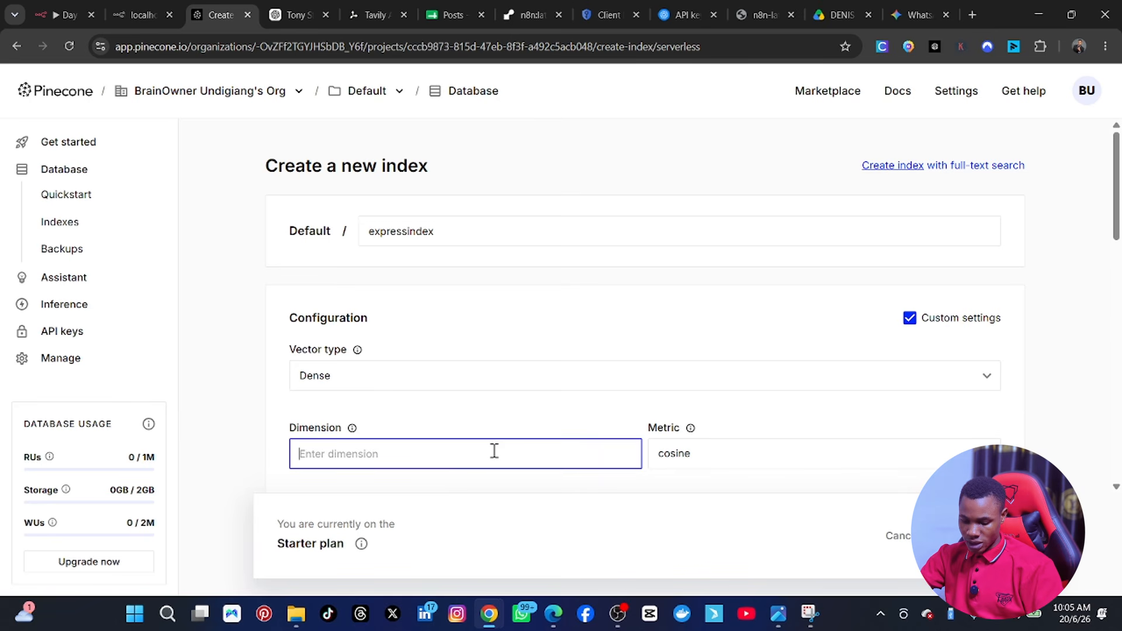
{"action": "type", "text": "1,"}
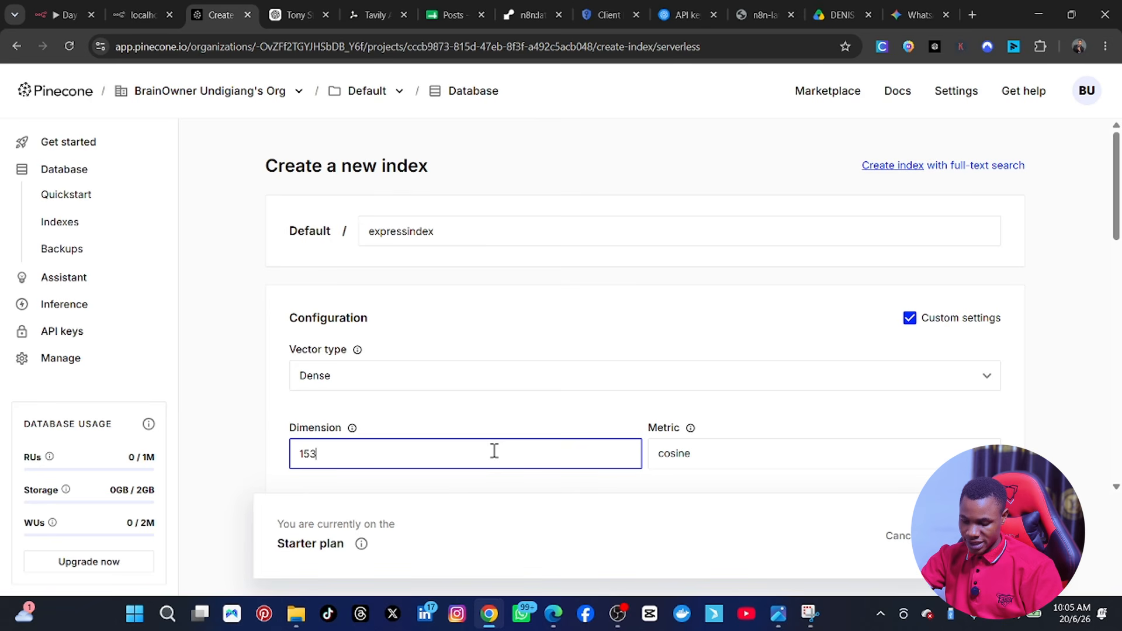
{"action": "type", "text": "536"}
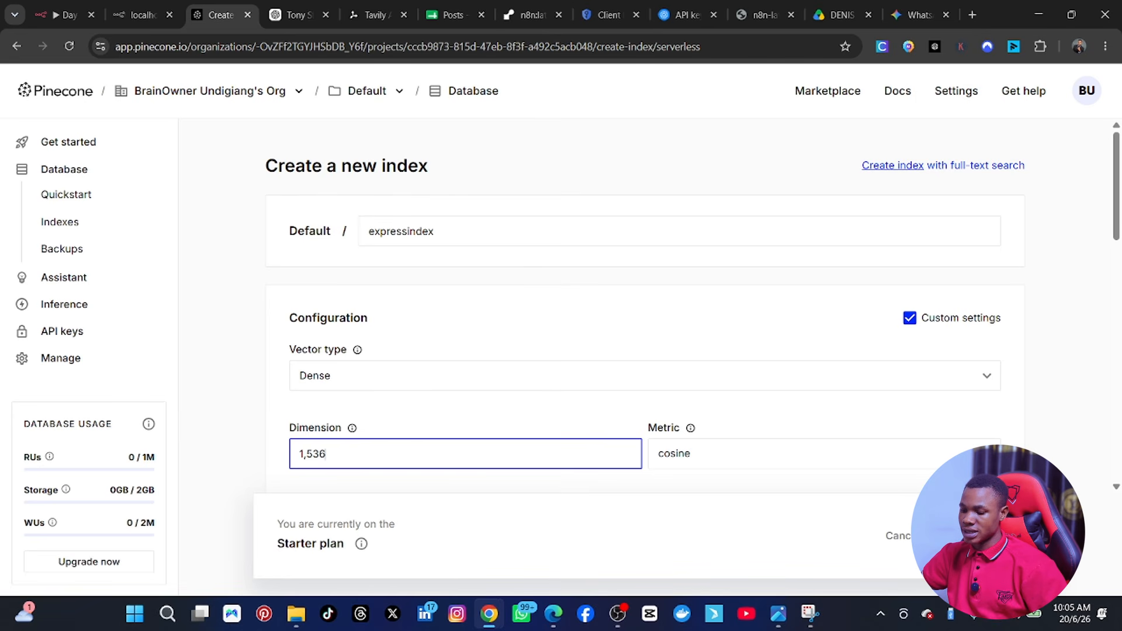
{"action": "left_click", "coordinate": [972, 536]}
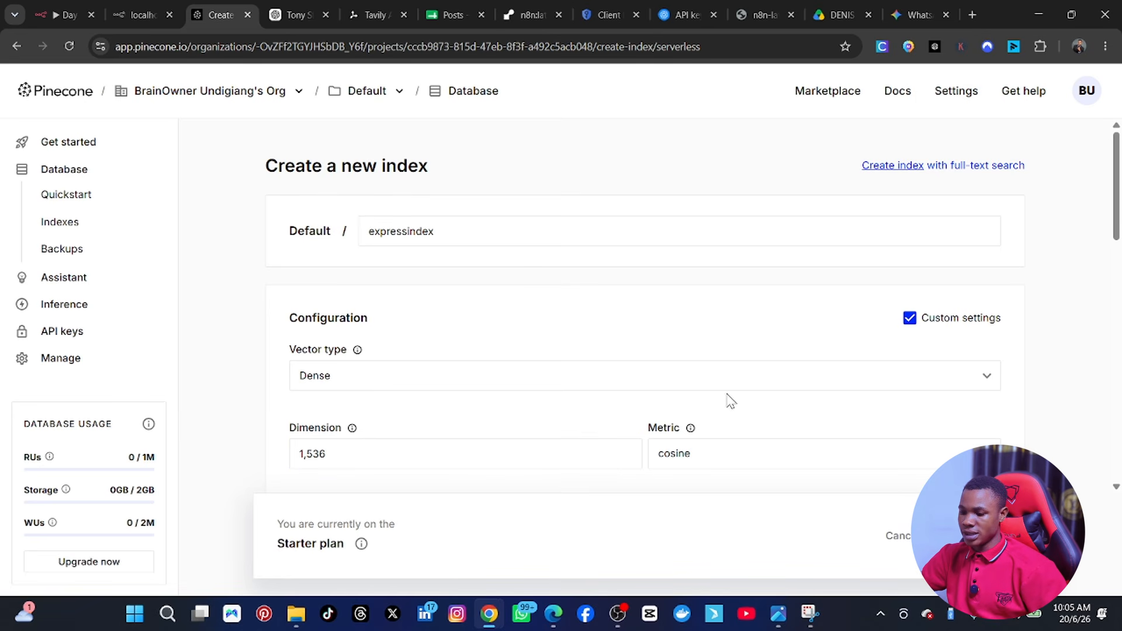
Return to the n8n workflow and select expressindex as the Pinecone Vector Store node's index.
{"action": "scroll", "coordinate": [627, 321], "scroll_direction": "down", "scroll_amount": 1}
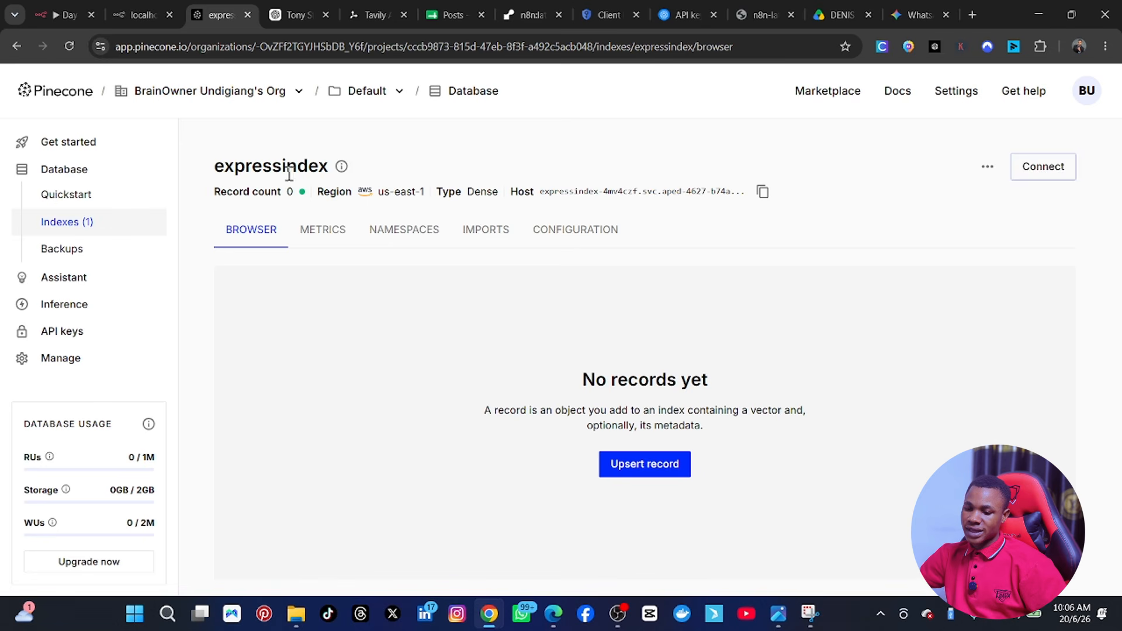
{"action": "left_click", "coordinate": [57, 10]}
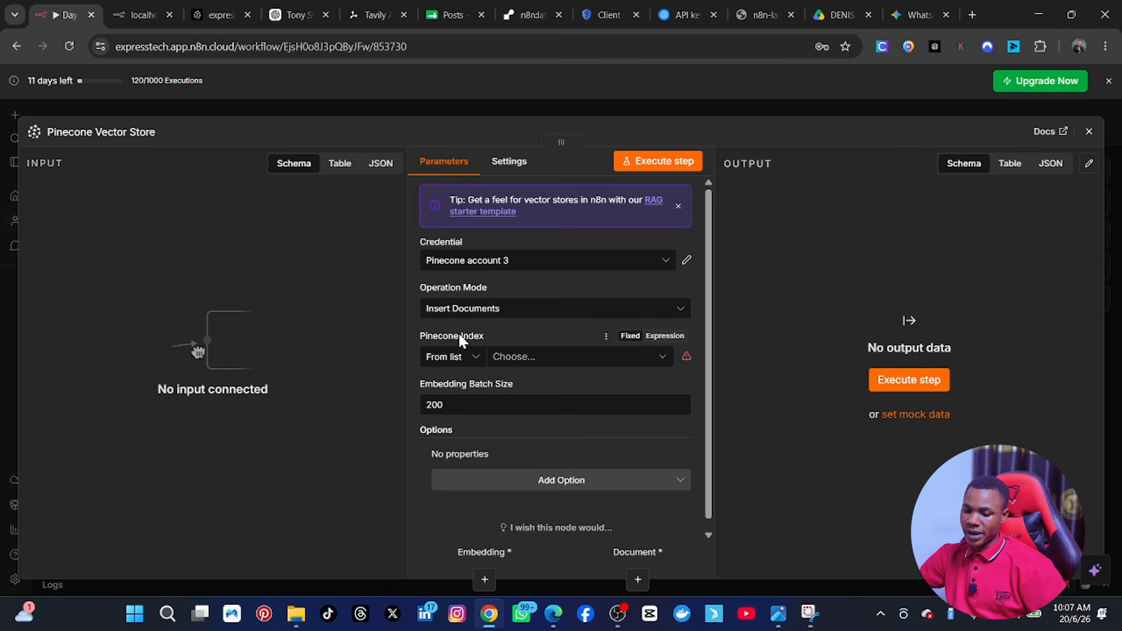
{"action": "left_click", "coordinate": [529, 354]}
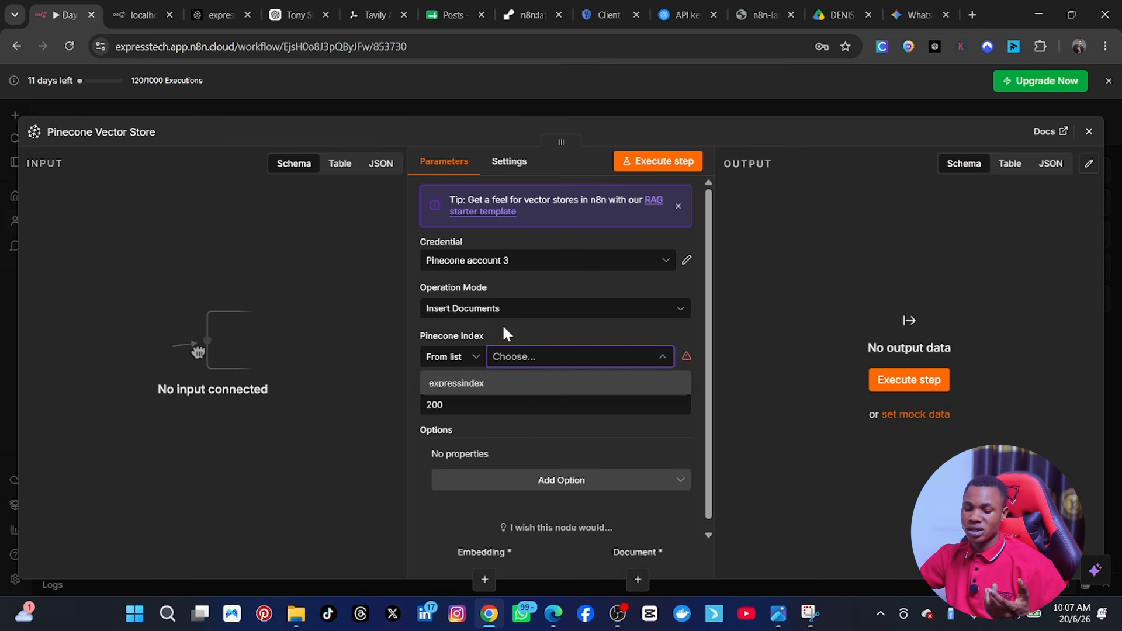
{"action": "left_click", "coordinate": [478, 385]}
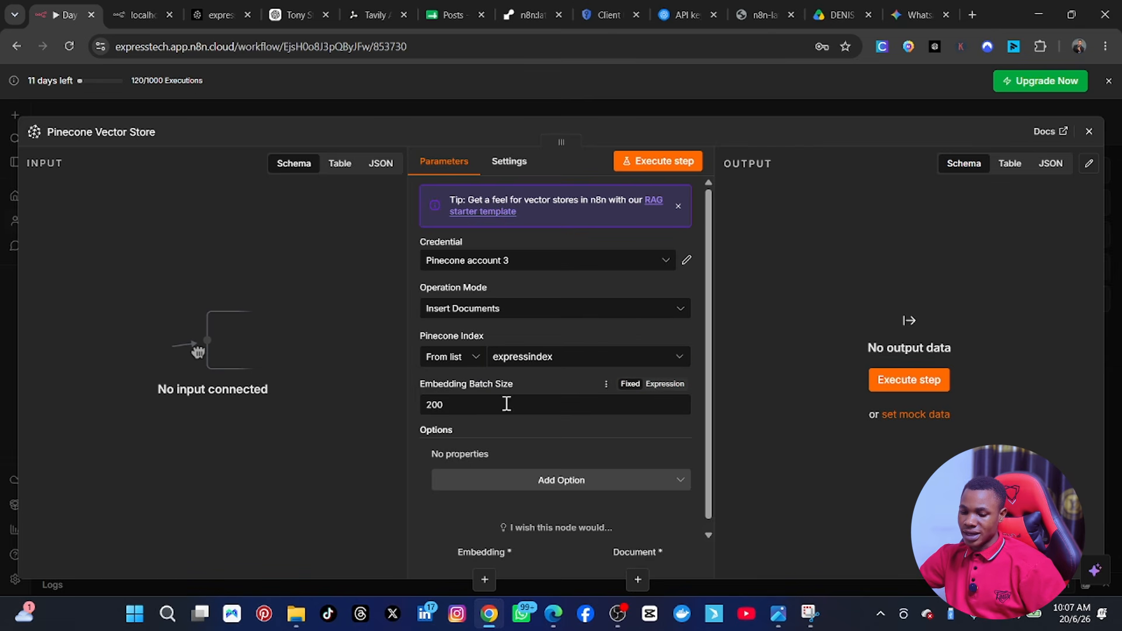
Add a Pinecone Namespace option with the value 1536, test-run the Pinecone node, and close its settings.
{"action": "left_click", "coordinate": [554, 483]}
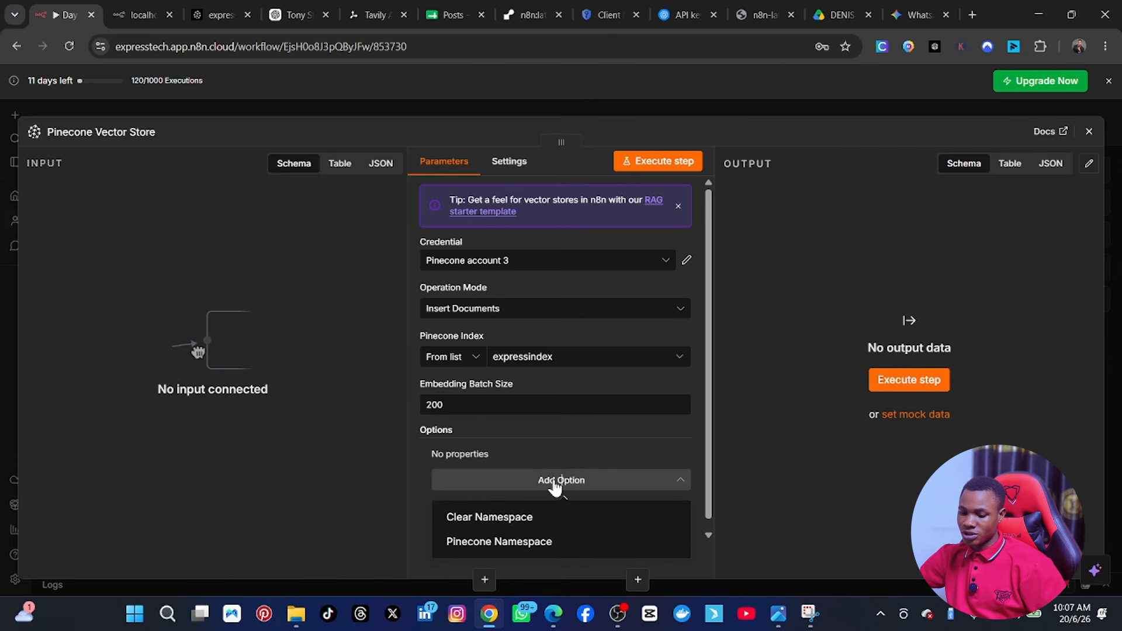
{"action": "left_click", "coordinate": [513, 542]}
{"action": "left_click", "coordinate": [479, 476]}
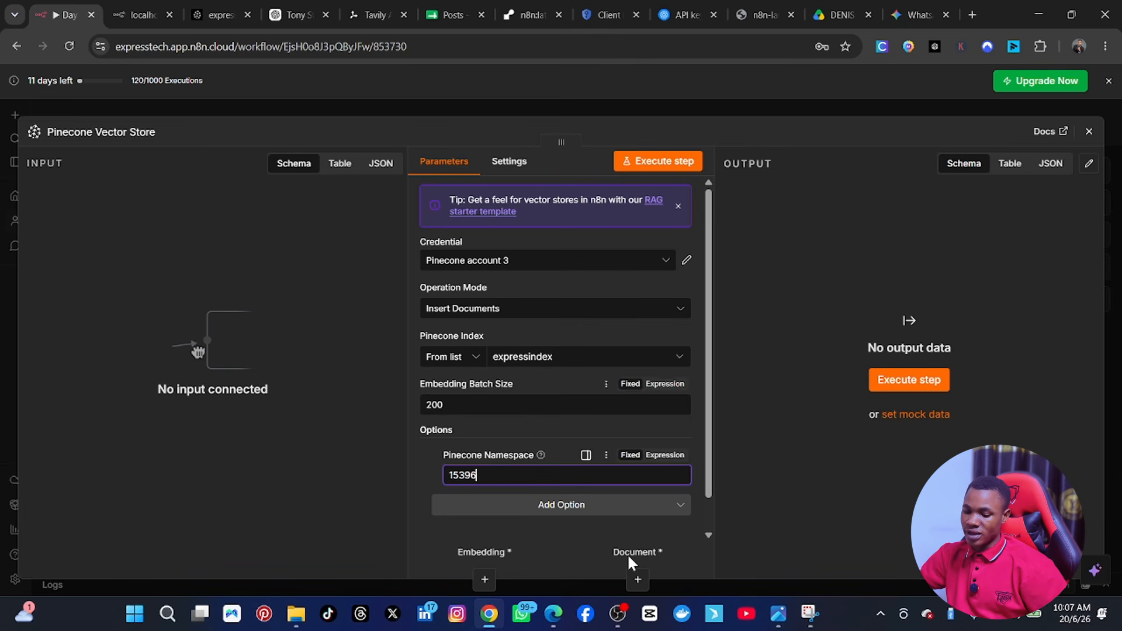
{"action": "left_click", "coordinate": [745, 350]}
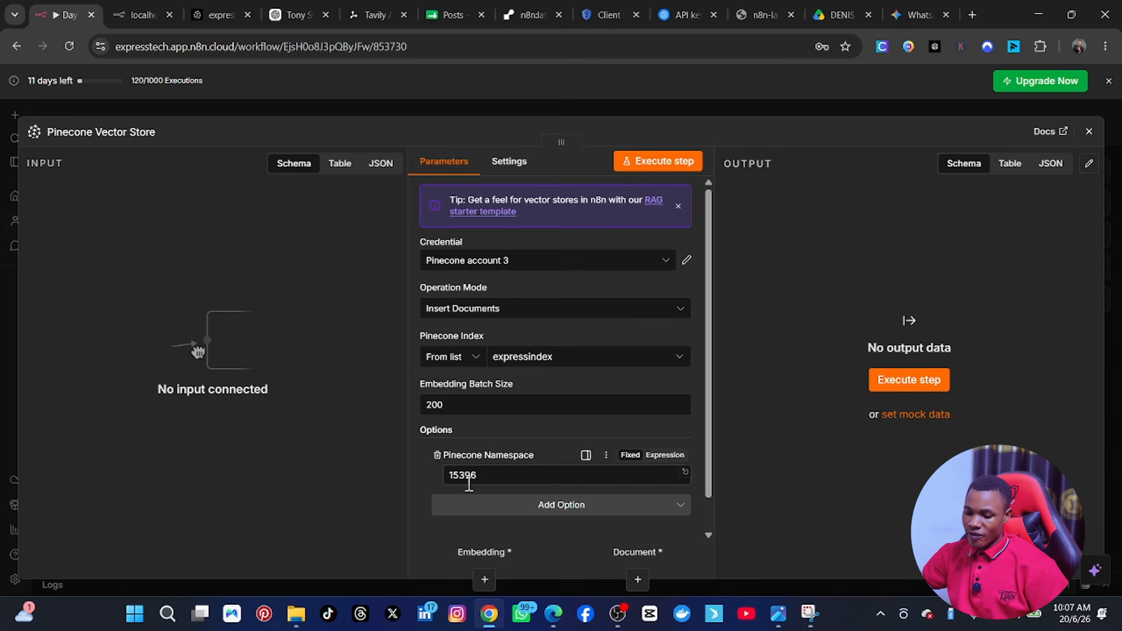
{"action": "left_click", "coordinate": [476, 476]}
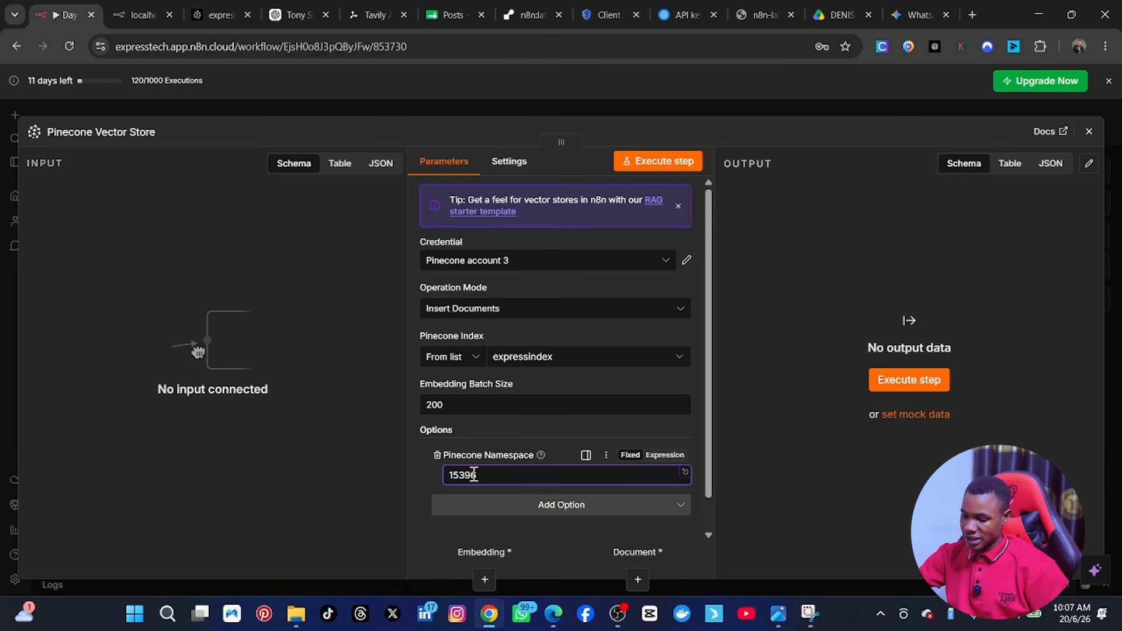
{"action": "key", "text": "BackSpace"}
{"action": "key", "text": "BackSpace"}
{"action": "type", "text": "6"}
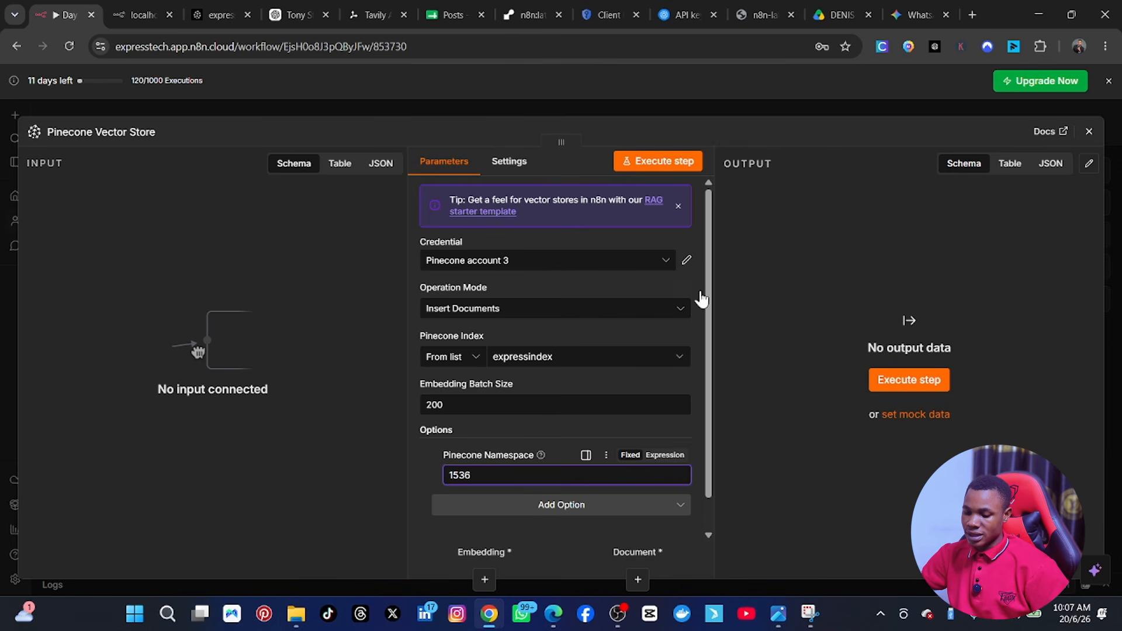
{"action": "left_click", "coordinate": [713, 340]}
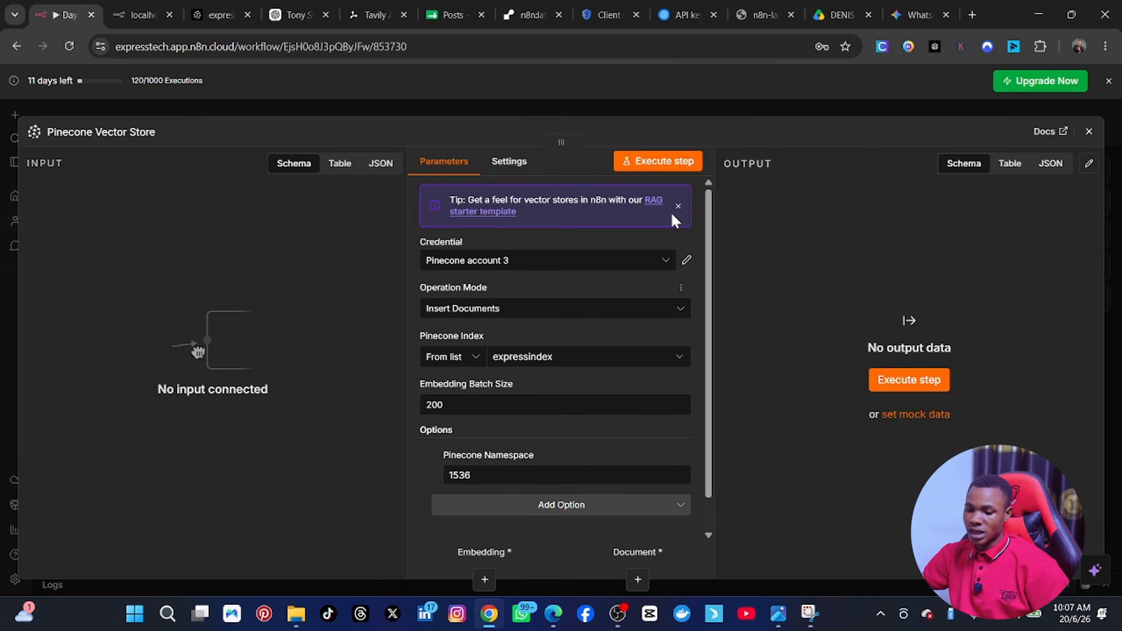
{"action": "left_click", "coordinate": [638, 161]}
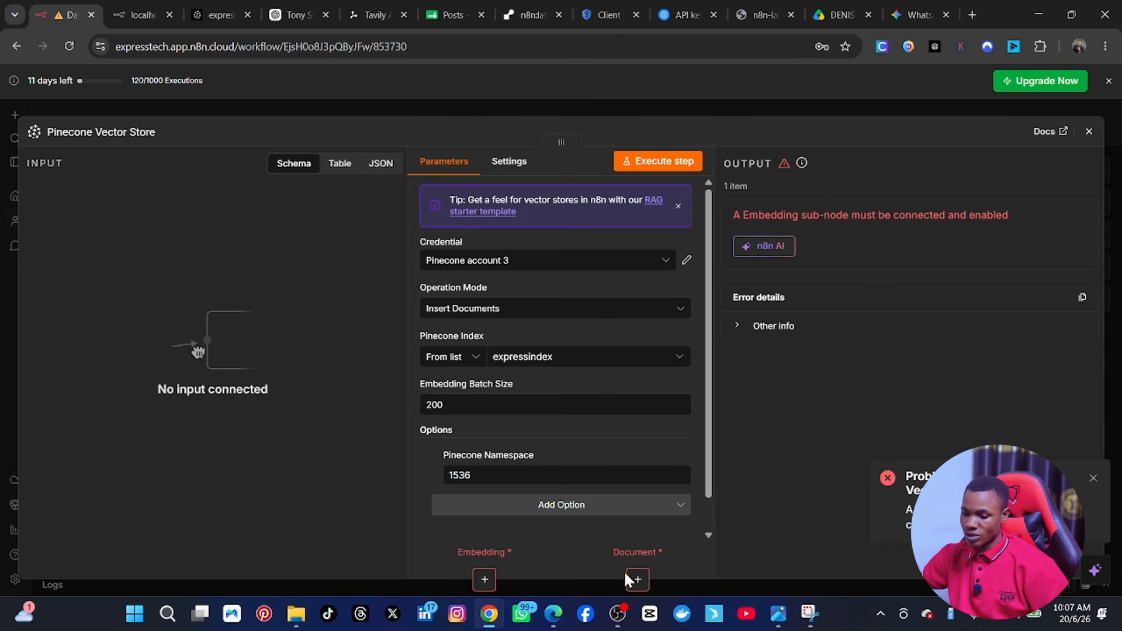
{"action": "left_click", "coordinate": [1089, 131]}
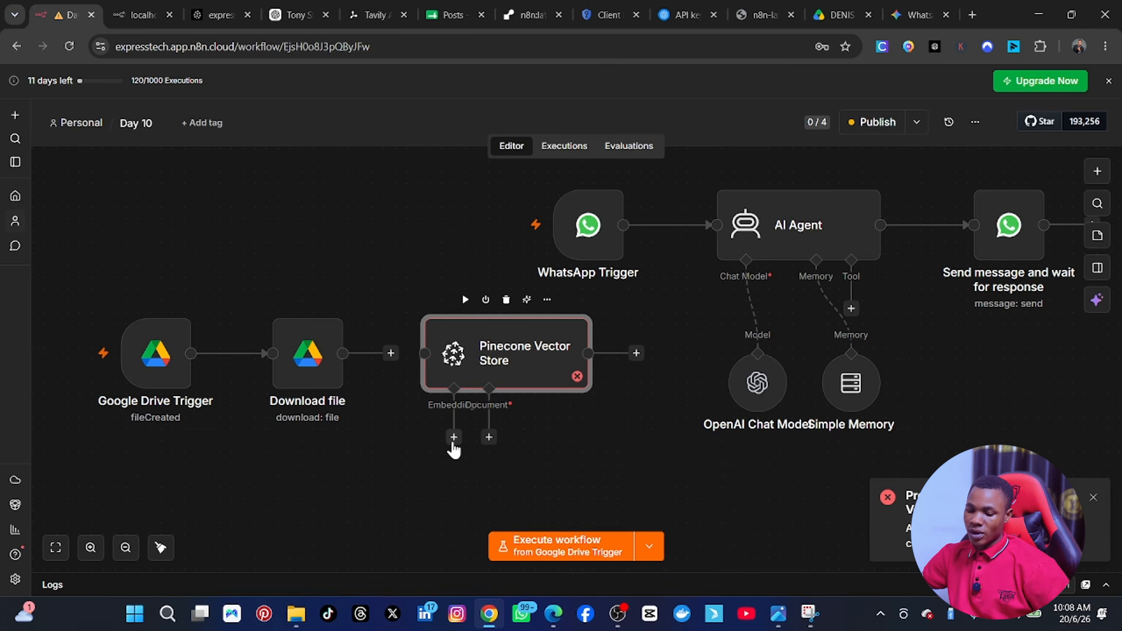
Search the embeddings nodes for "embed" and attach Embeddings OpenAI to the Pinecone Vector Store node.
{"action": "left_click", "coordinate": [453, 437]}
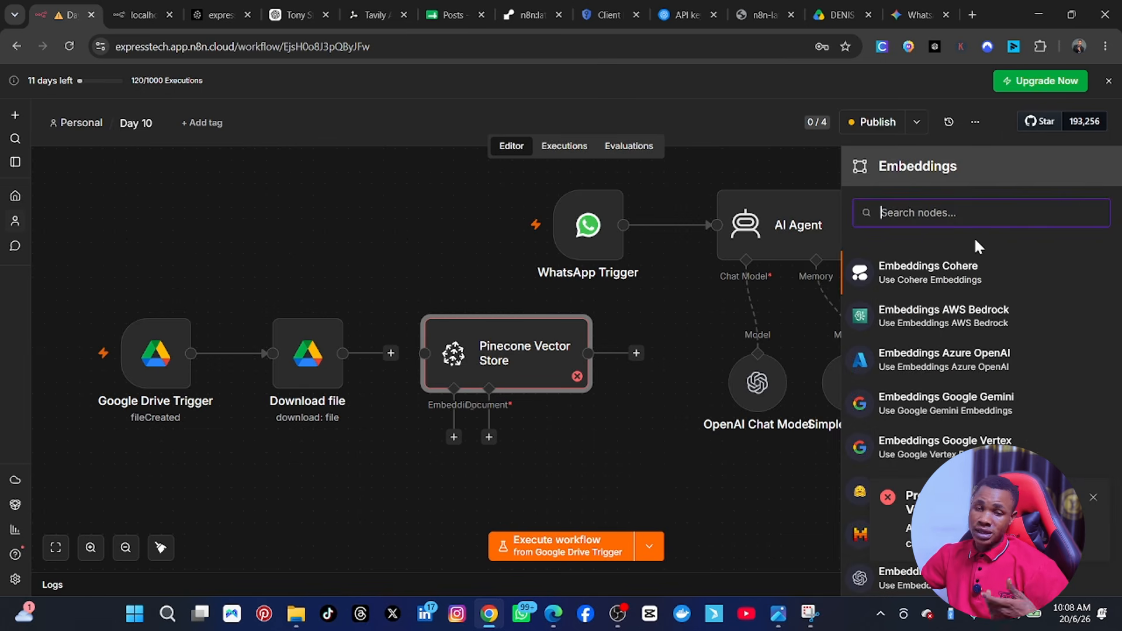
{"action": "type", "text": "e"}
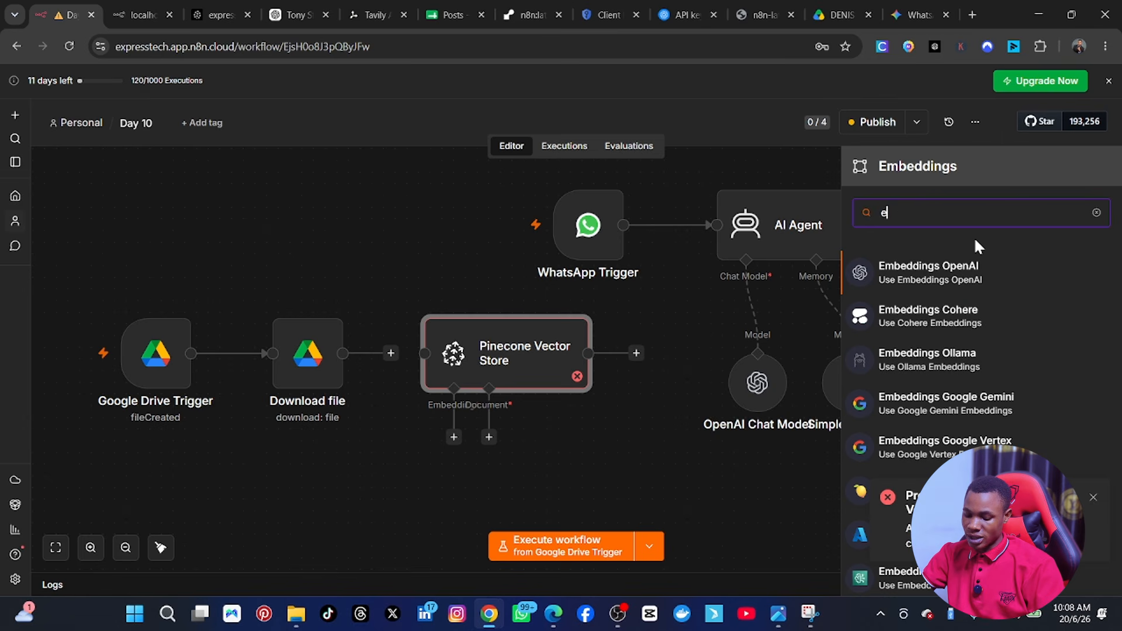
{"action": "type", "text": "mbed"}
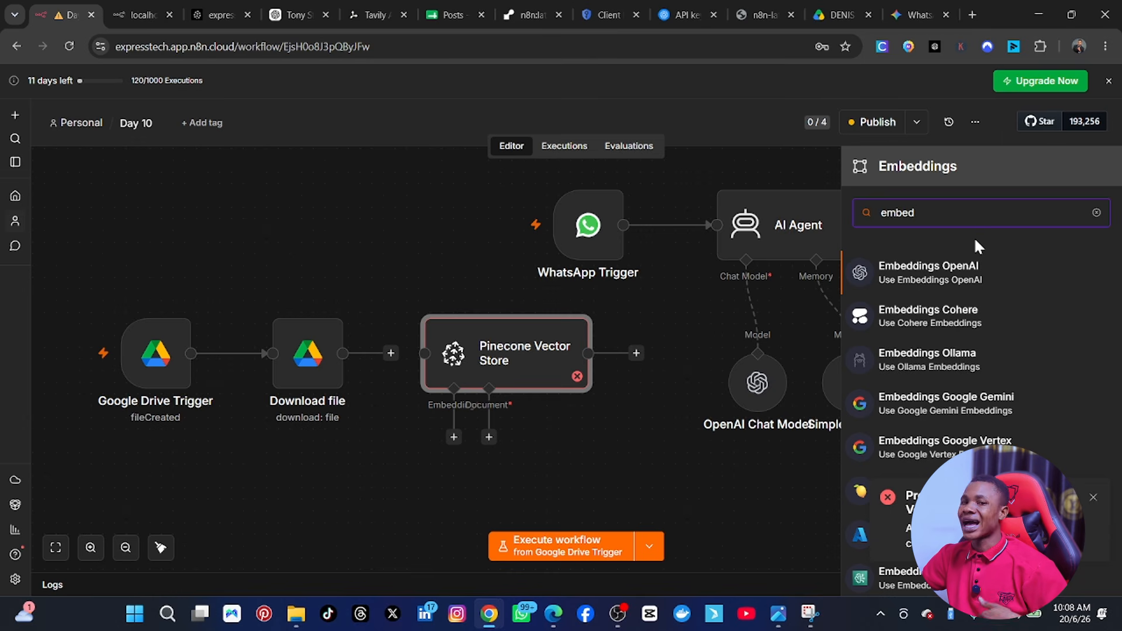
{"action": "left_click", "coordinate": [987, 273]}
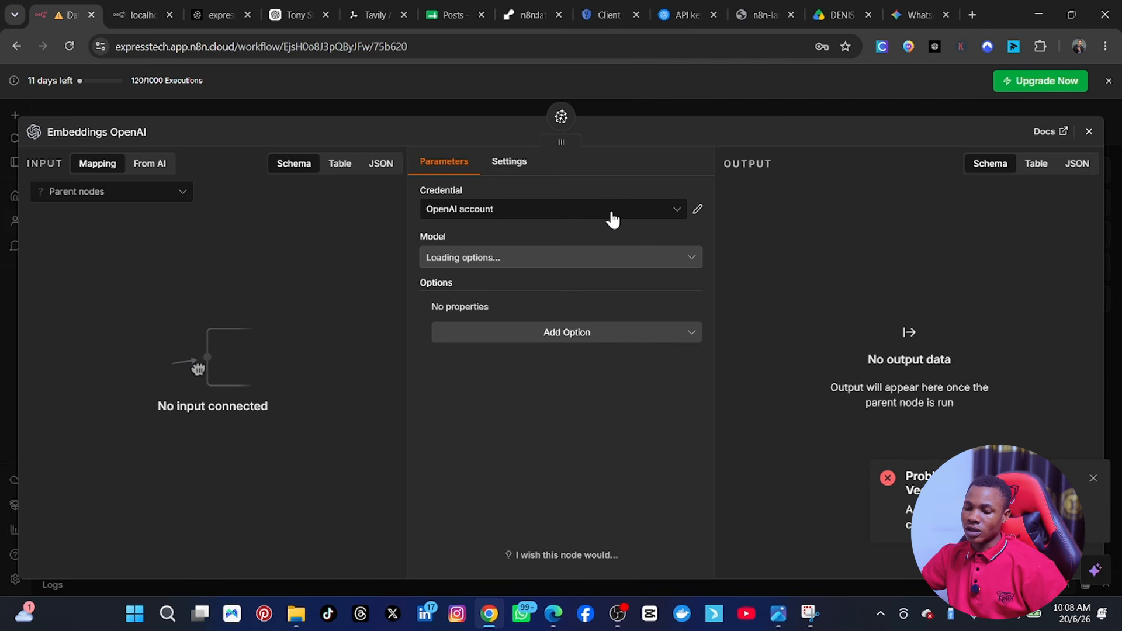
Set the Embeddings OpenAI credential to n8n free OpenAI API credits and check the available embedding models.
{"action": "left_click", "coordinate": [612, 220]}
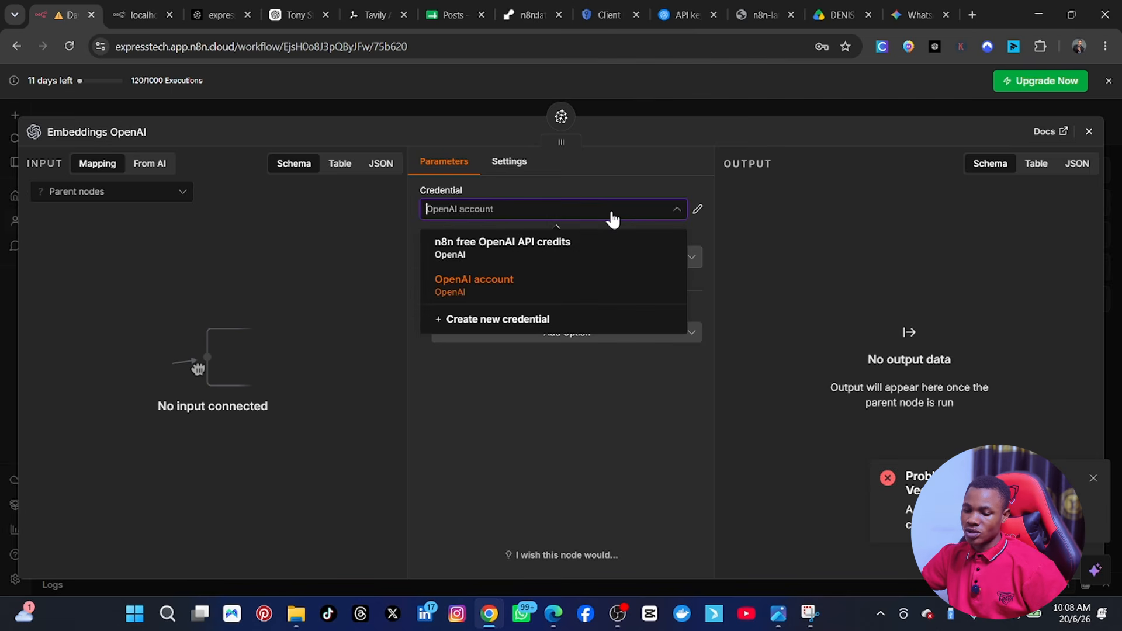
{"action": "left_click", "coordinate": [553, 252]}
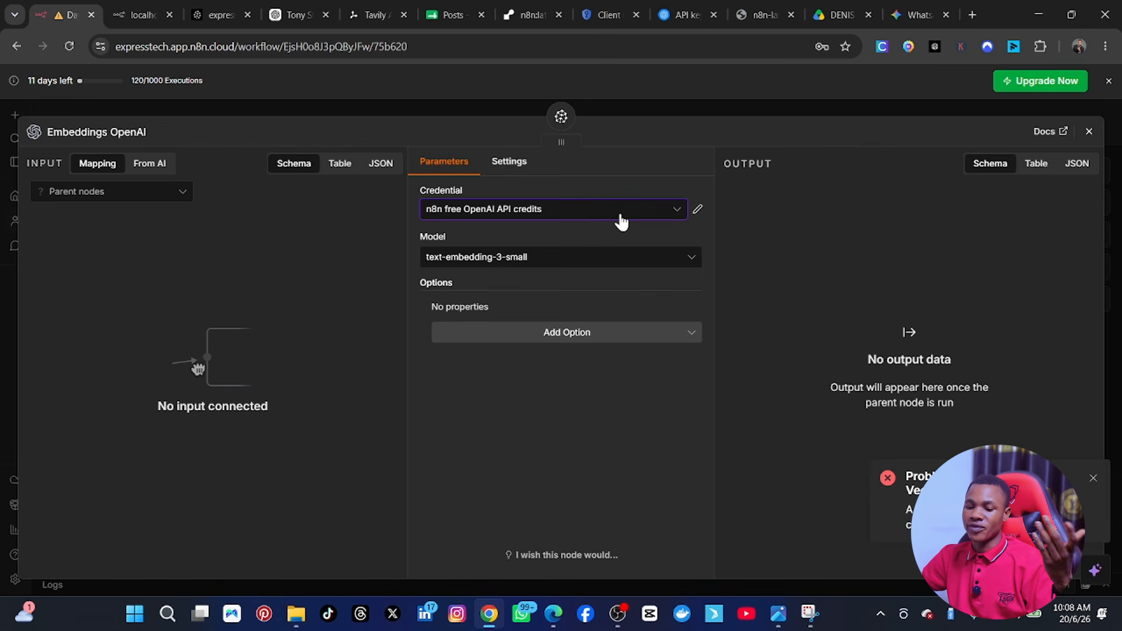
{"action": "left_click", "coordinate": [615, 268]}
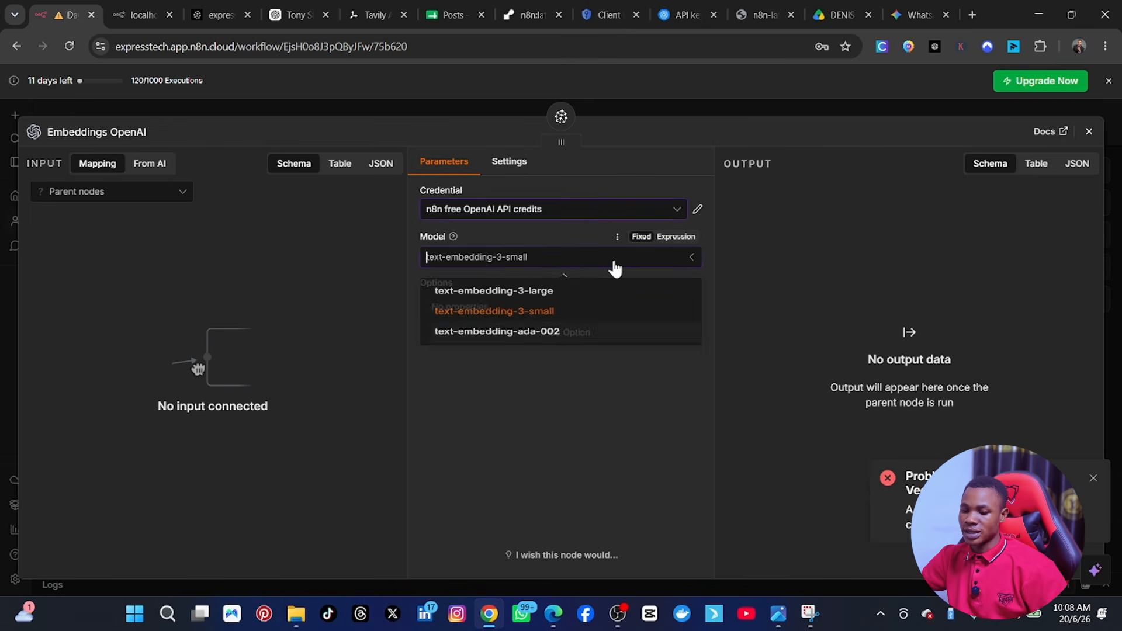
{"action": "left_click", "coordinate": [447, 418]}
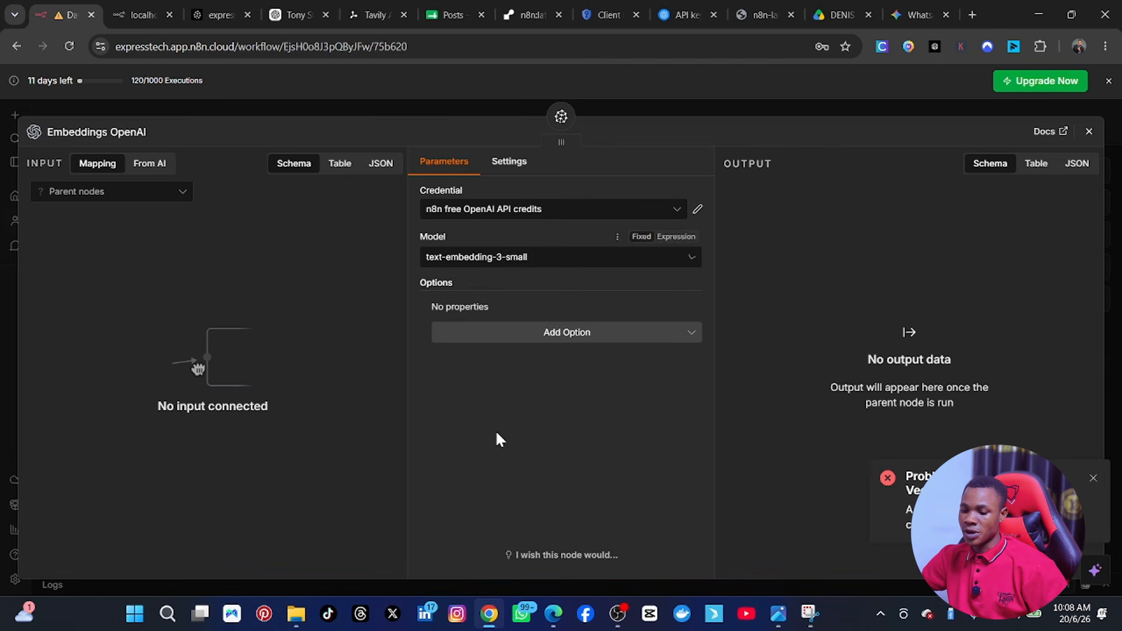
{"action": "left_click", "coordinate": [1090, 130]}
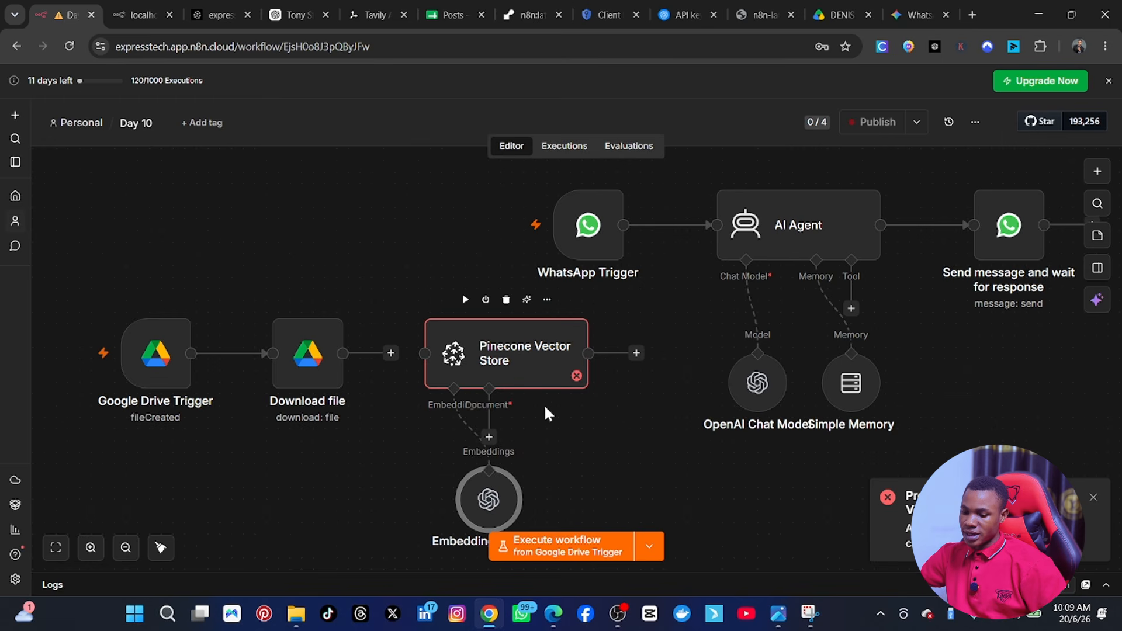
Reopen the Pinecone Vector Store node and change its Pinecone Namespace to "deniss office".
{"action": "double_click", "coordinate": [526, 364]}
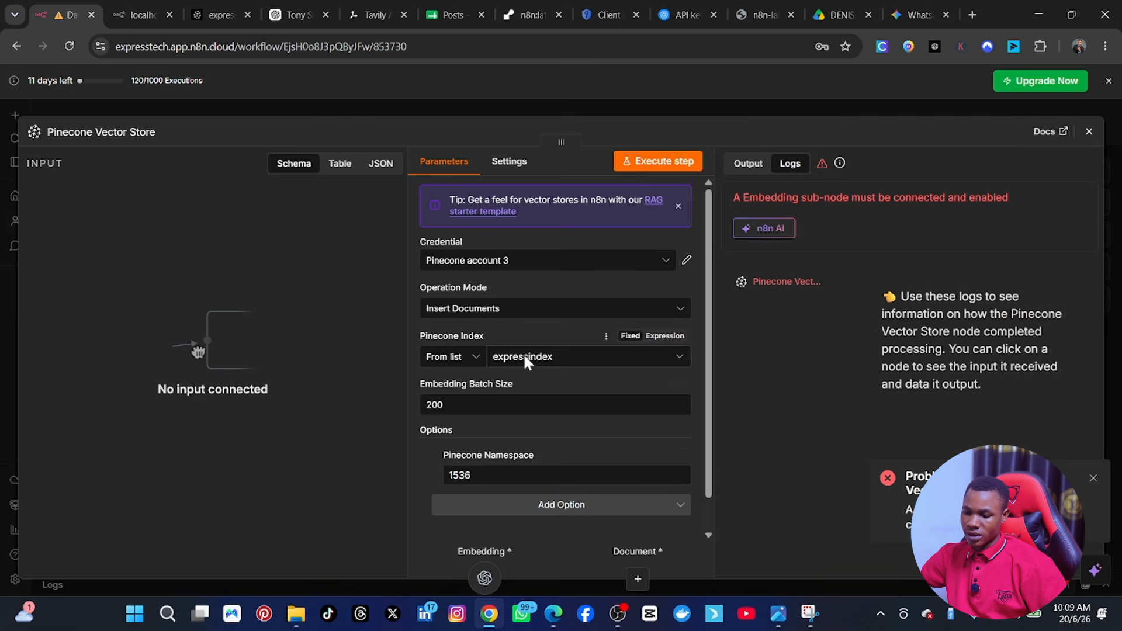
{"action": "scroll", "coordinate": [526, 462], "scroll_direction": "down", "scroll_amount": 1}
{"action": "left_click", "coordinate": [492, 439]}
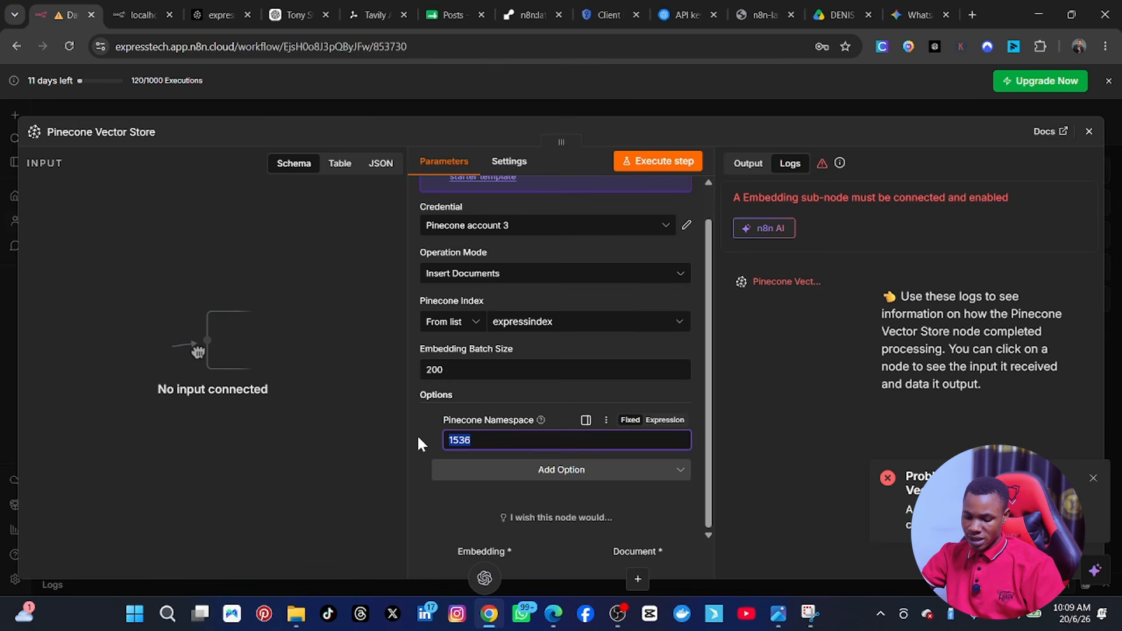
{"action": "type", "text": "deniss "}
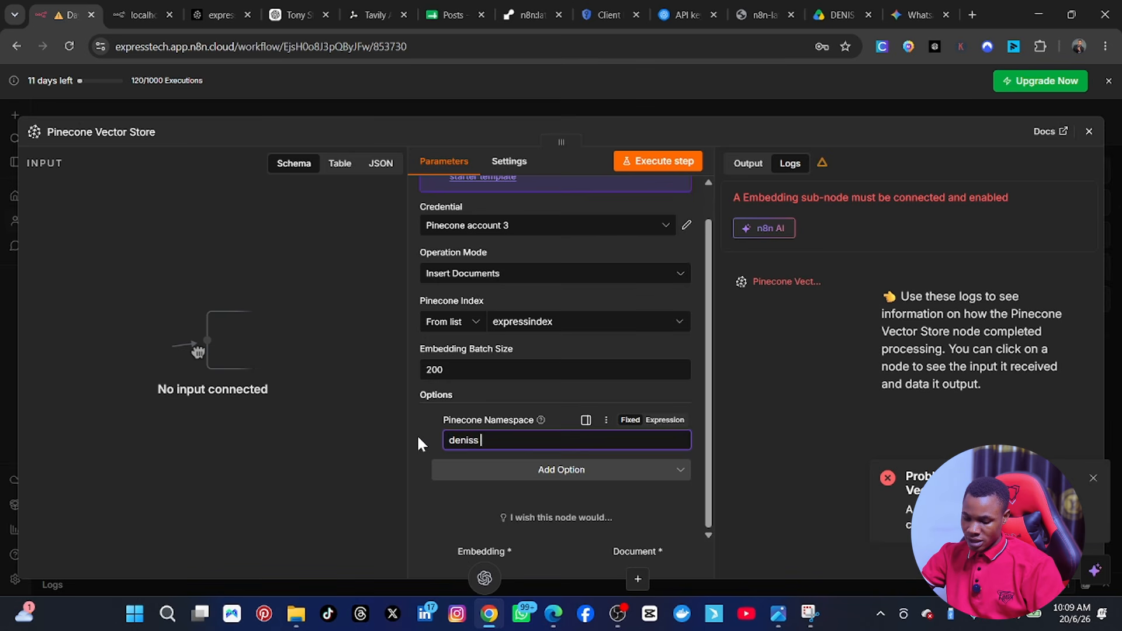
{"action": "type", "text": "office"}
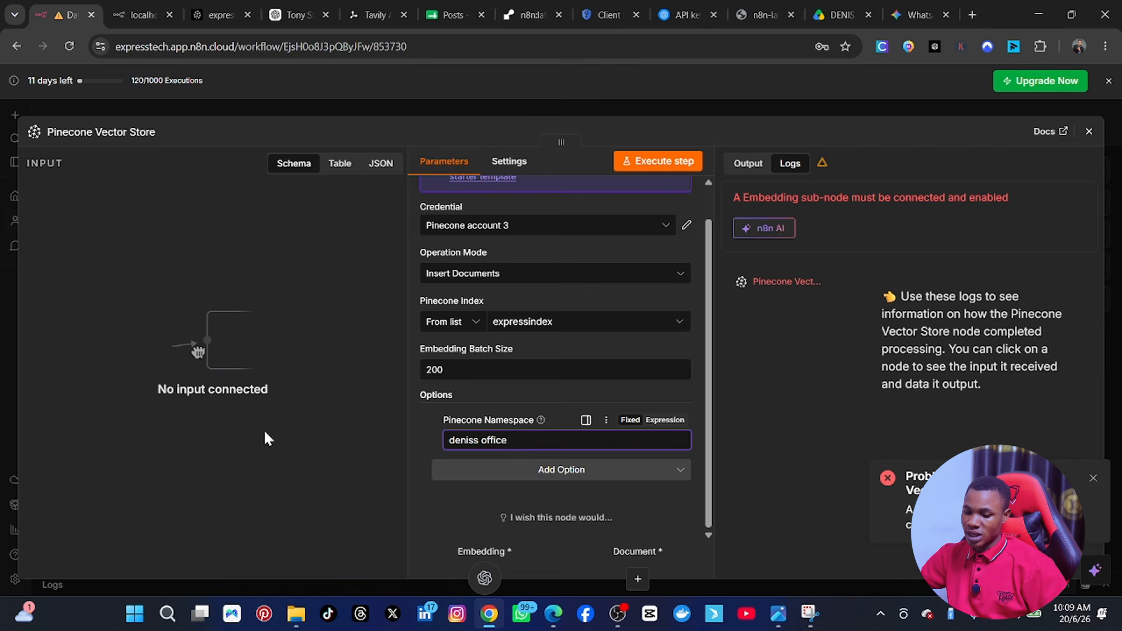
{"action": "left_click", "coordinate": [1089, 131]}
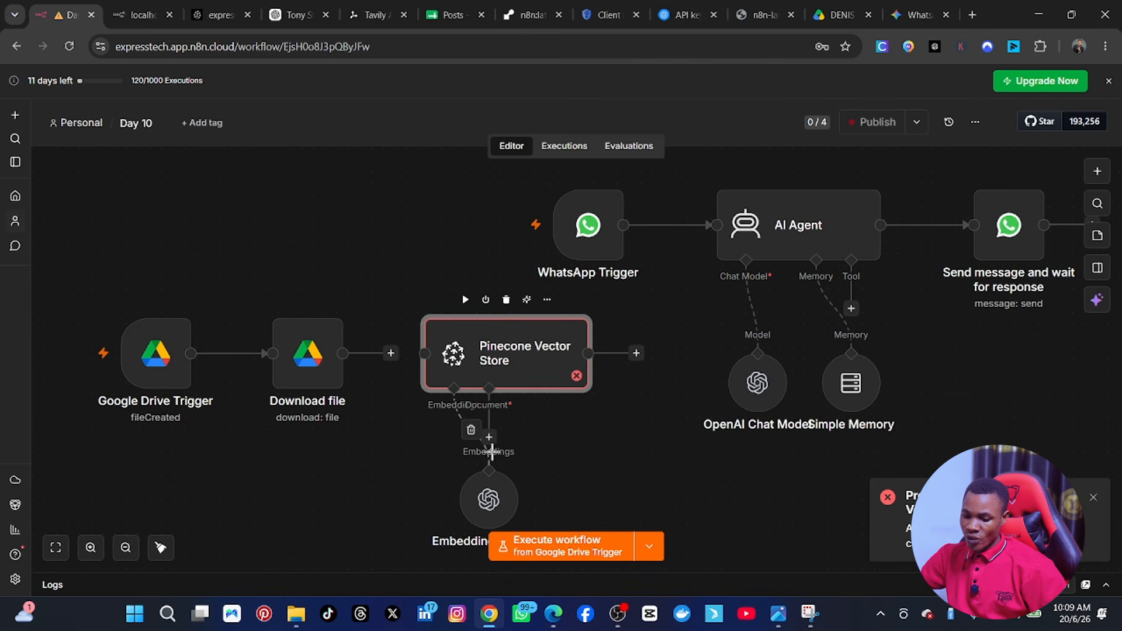
Move the Embeddings OpenAI node below the Download file node and attach a Default Data Loader to the Pinecone node's document input.
{"action": "left_click_drag", "start_coordinate": [494, 492], "coordinate": [377, 481]}
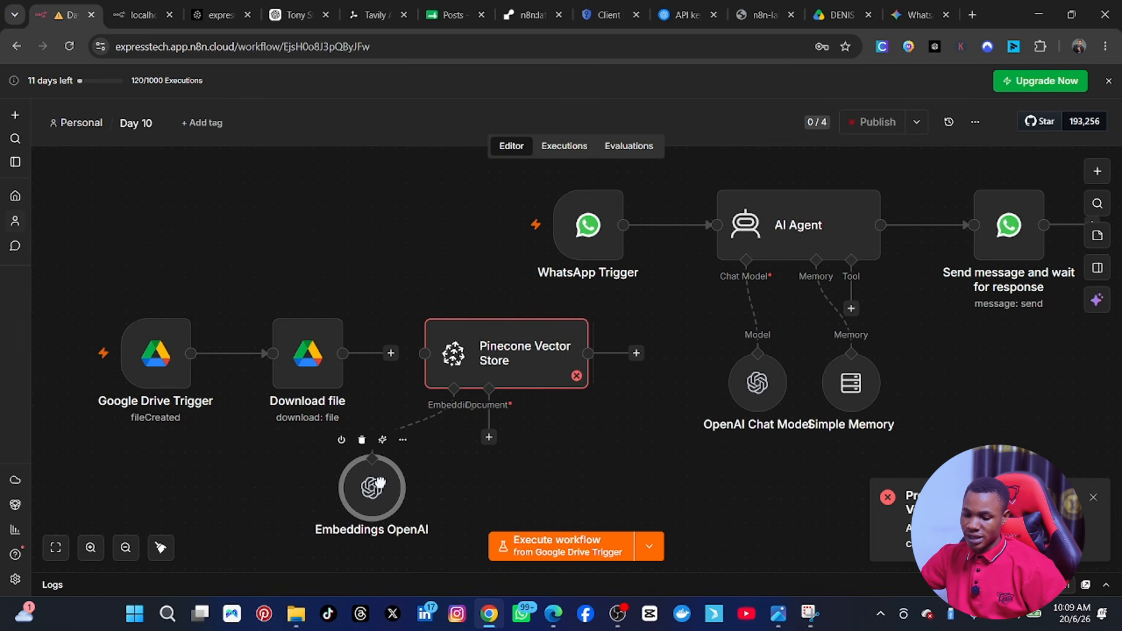
{"action": "left_click", "coordinate": [494, 450]}
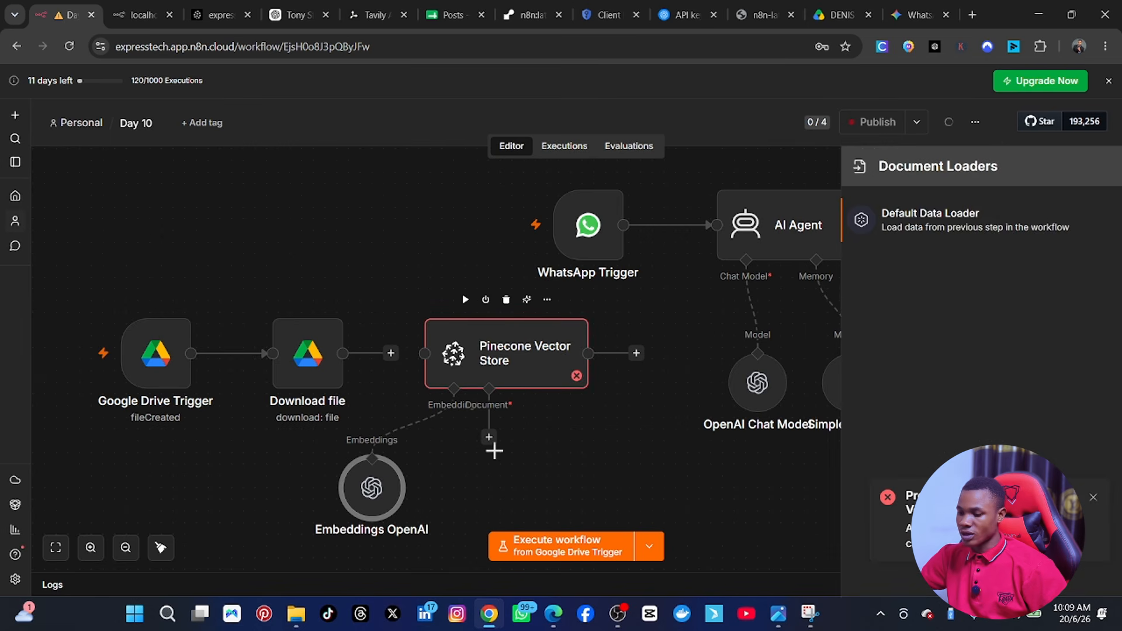
{"action": "left_click", "coordinate": [933, 243]}
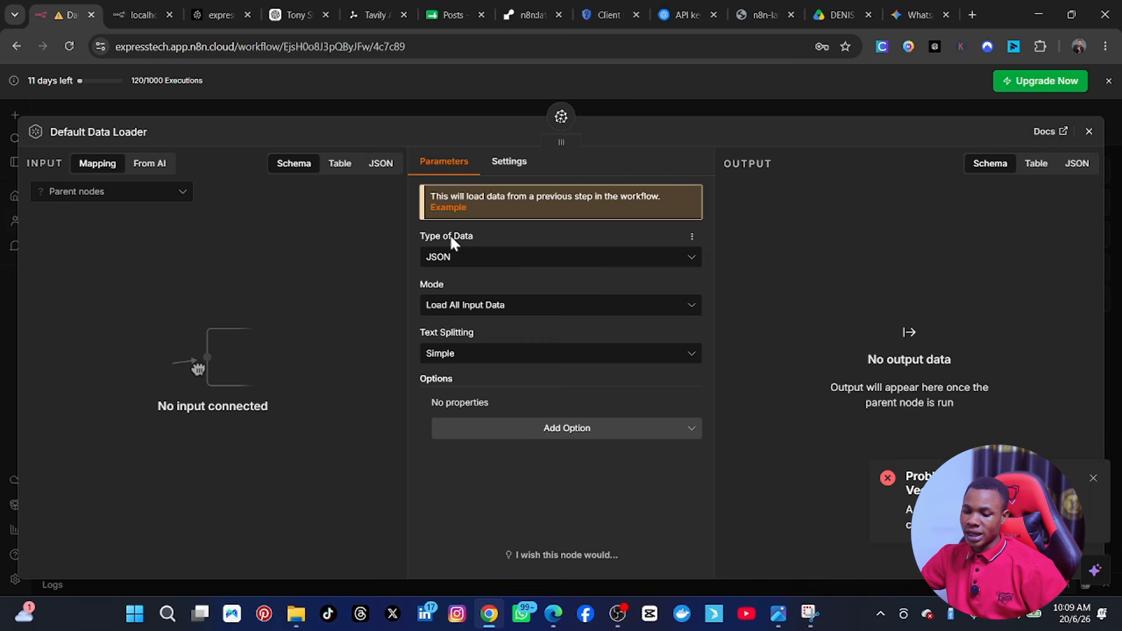
Set the Default Data Loader's type of data to Binary and check its mode and text splitting options.
{"action": "left_click", "coordinate": [543, 263]}
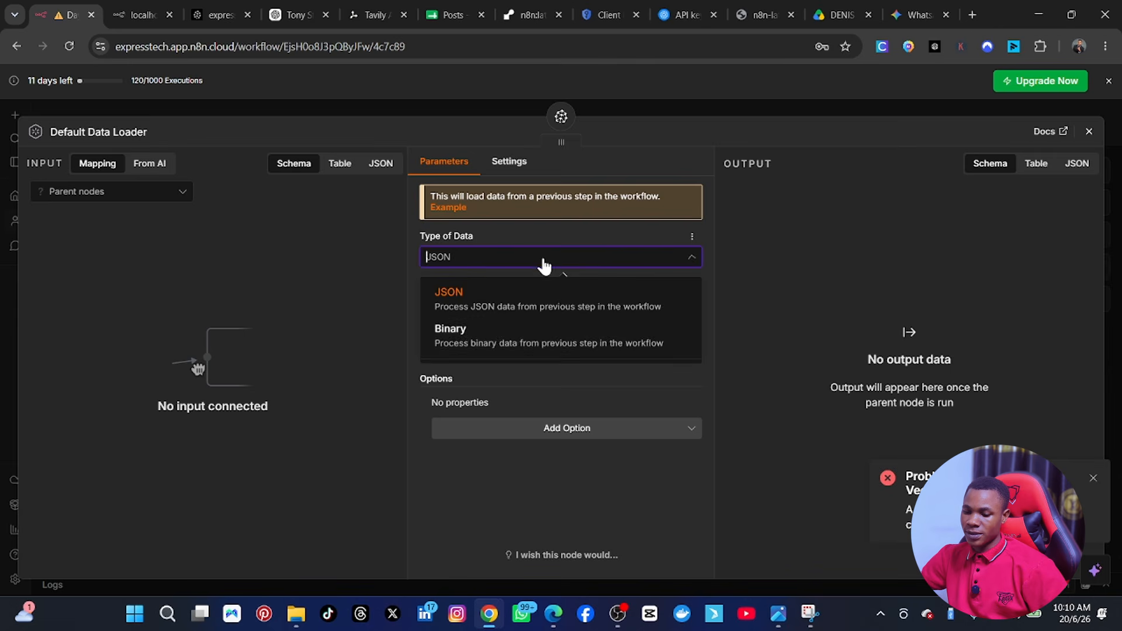
{"action": "left_click", "coordinate": [481, 337]}
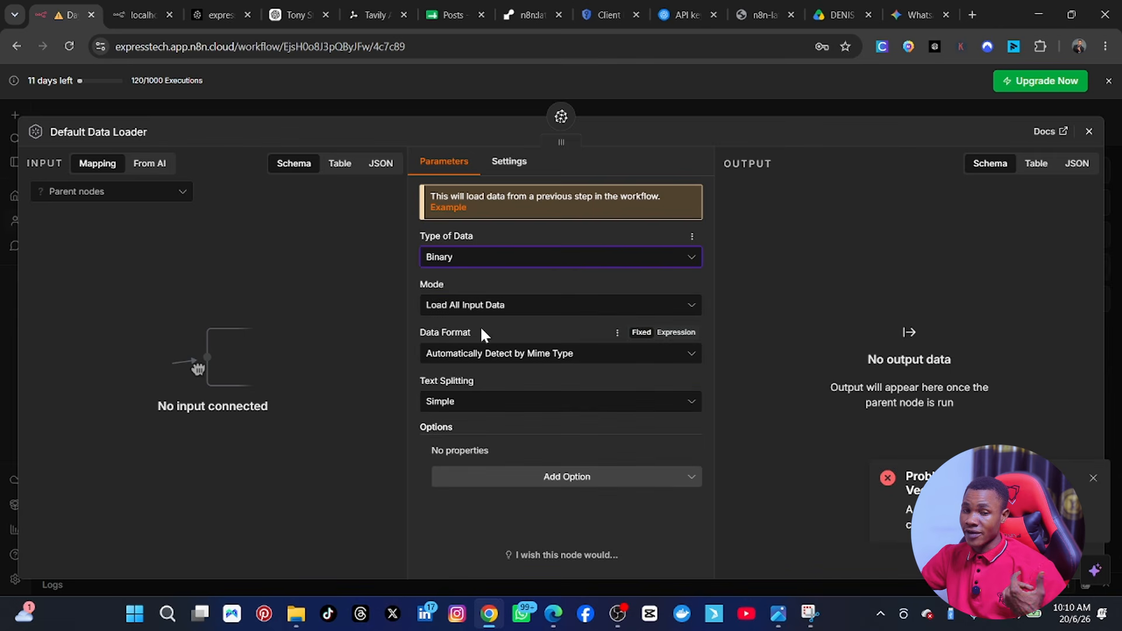
{"action": "left_click", "coordinate": [533, 310]}
{"action": "left_click", "coordinate": [534, 310]}
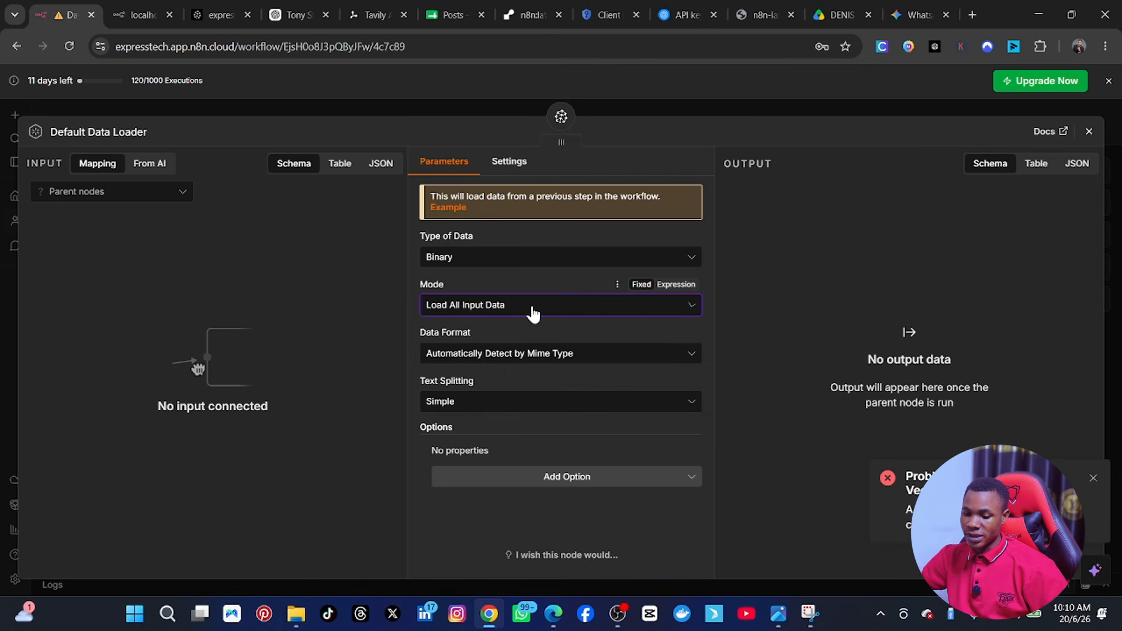
{"action": "left_click", "coordinate": [556, 404]}
{"action": "left_click", "coordinate": [765, 303]}
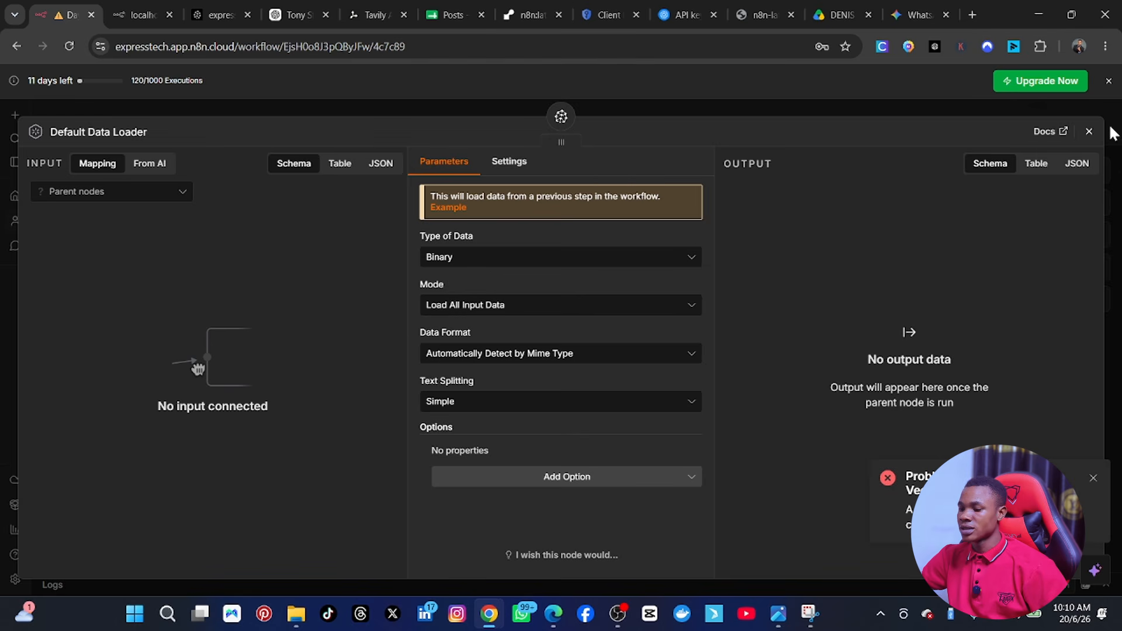
Close the Default Data Loader settings and run the Pinecone Vector Store node on its own.
{"action": "left_click", "coordinate": [1090, 133]}
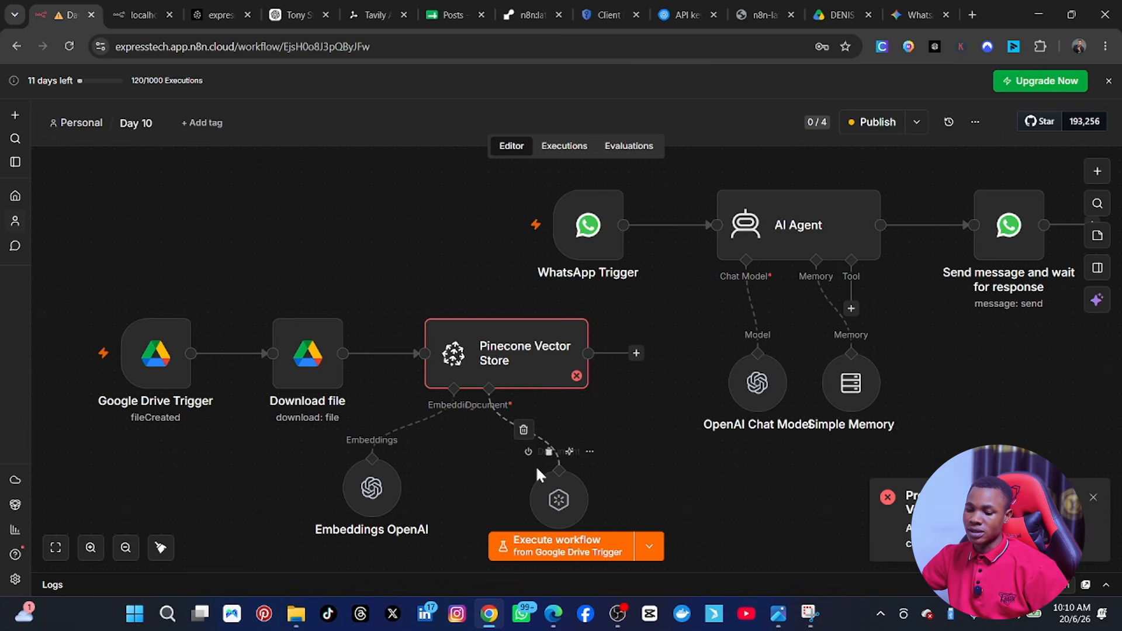
{"action": "double_click", "coordinate": [519, 358]}
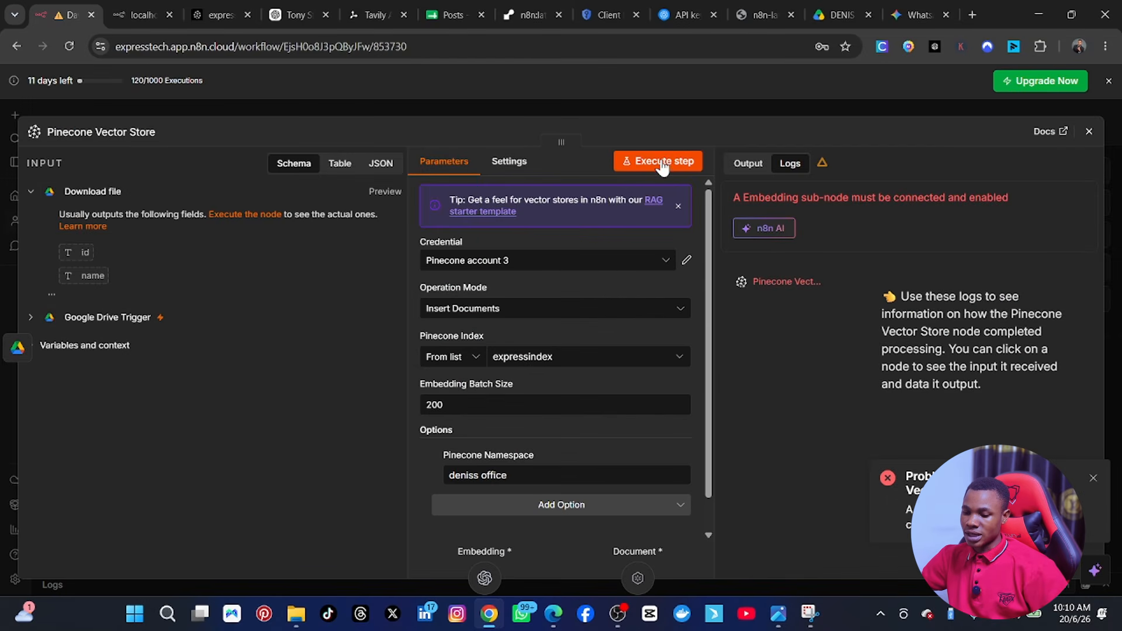
{"action": "left_click", "coordinate": [664, 164]}
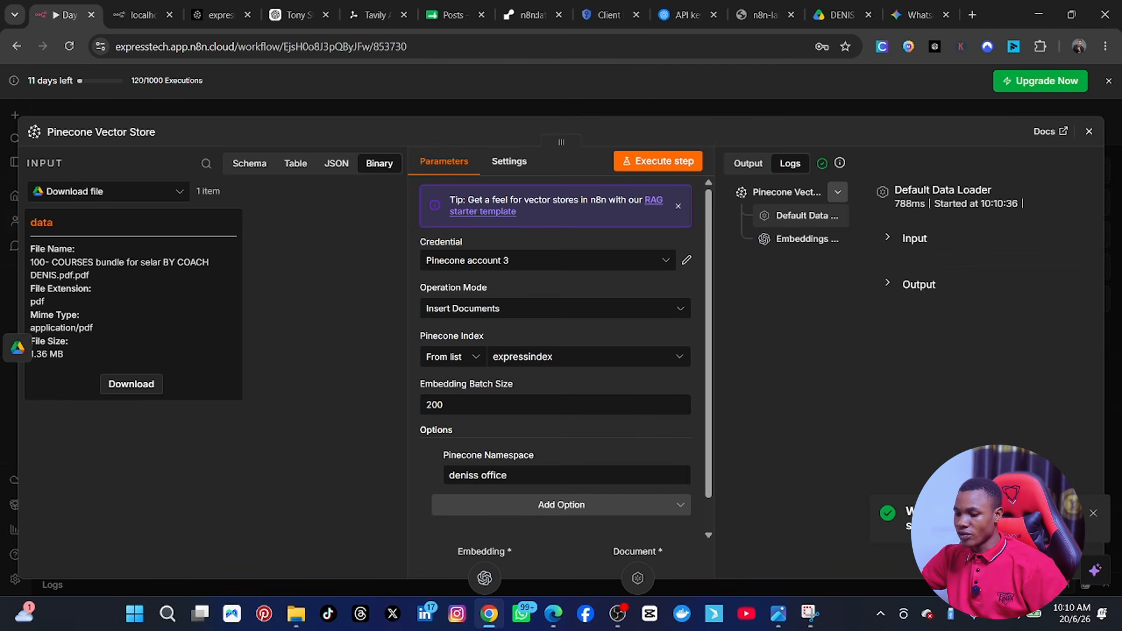
Examine the Default Data Loader's input and output in the Pinecone Vector Store execution logs, and close the node.
{"action": "left_click", "coordinate": [888, 237]}
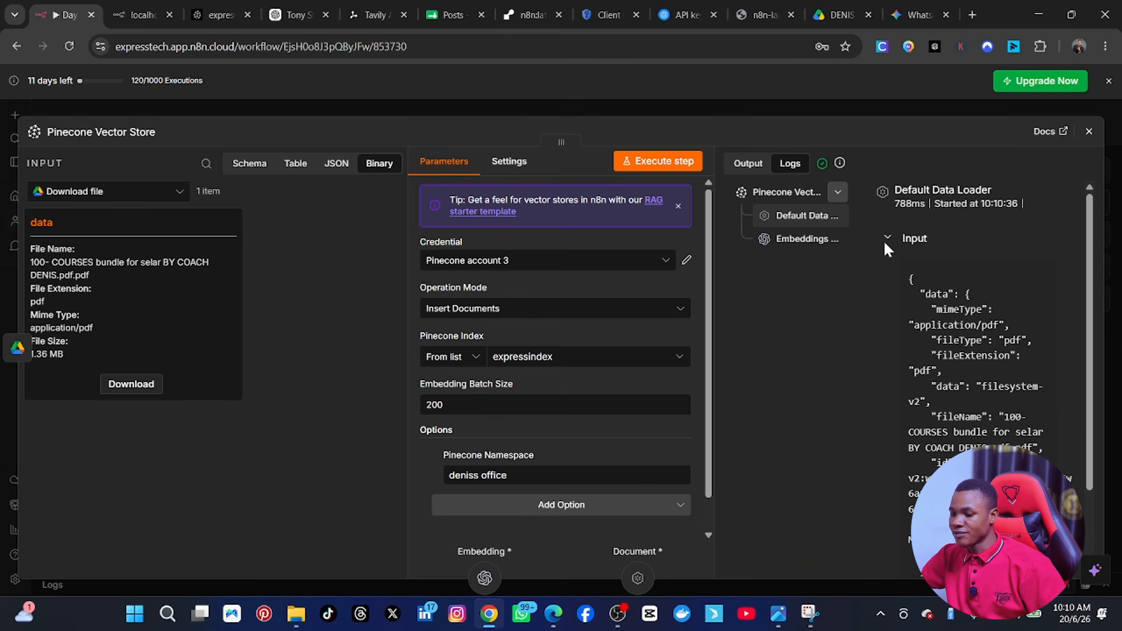
{"action": "left_click", "coordinate": [886, 237]}
{"action": "left_click", "coordinate": [887, 283]}
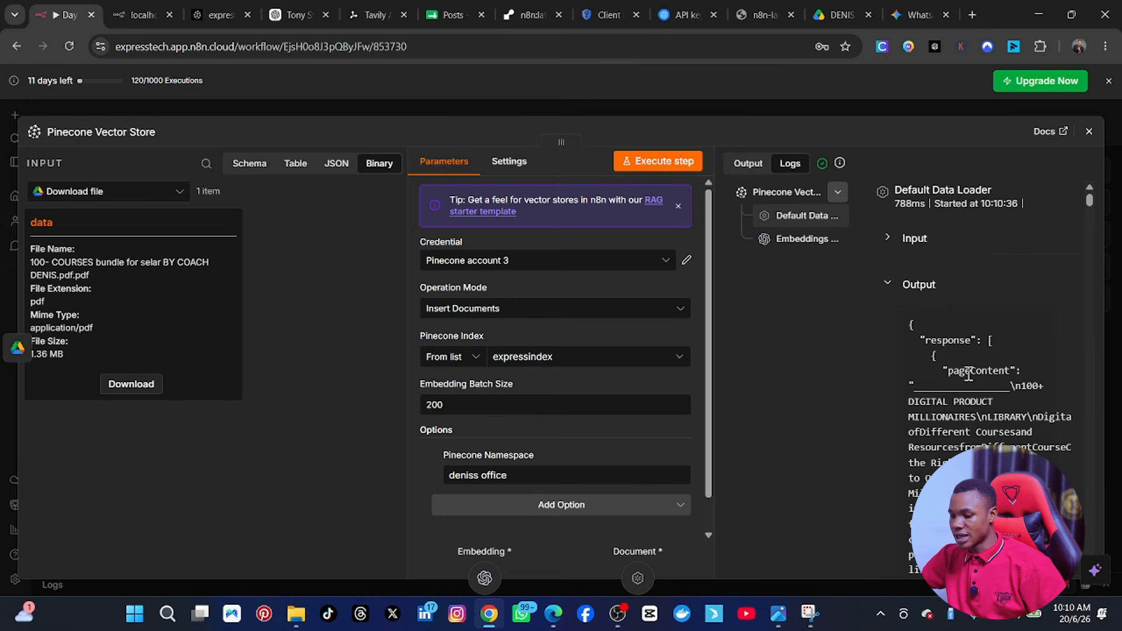
{"action": "left_click", "coordinate": [889, 237]}
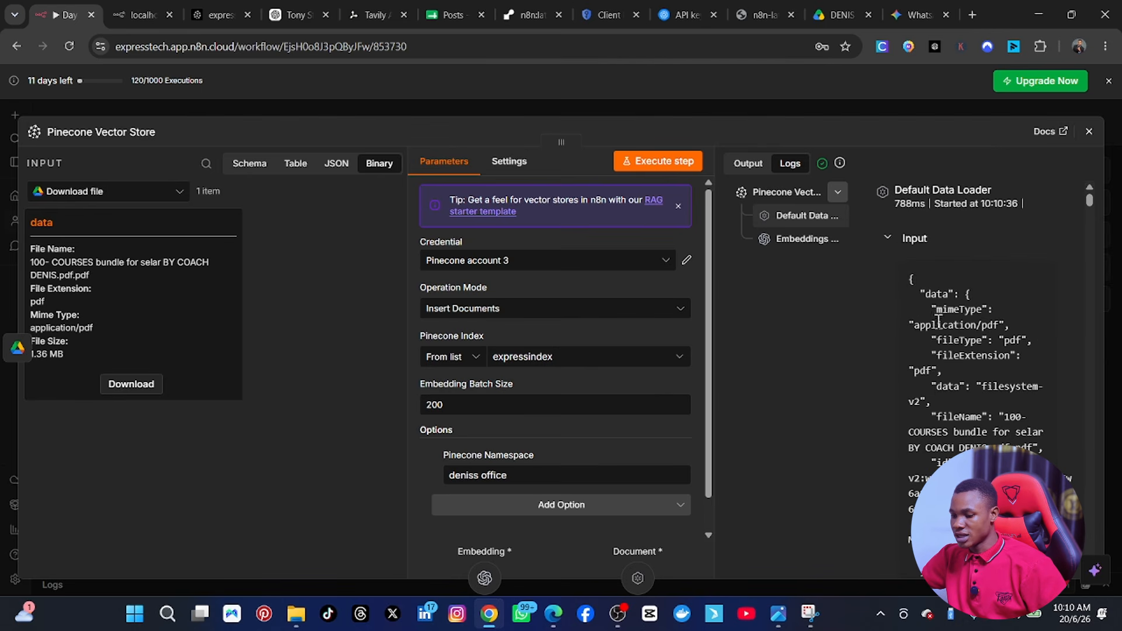
{"action": "scroll", "coordinate": [939, 321], "scroll_direction": "down", "scroll_amount": 10}
{"action": "scroll", "coordinate": [939, 321], "scroll_direction": "up", "scroll_amount": 10}
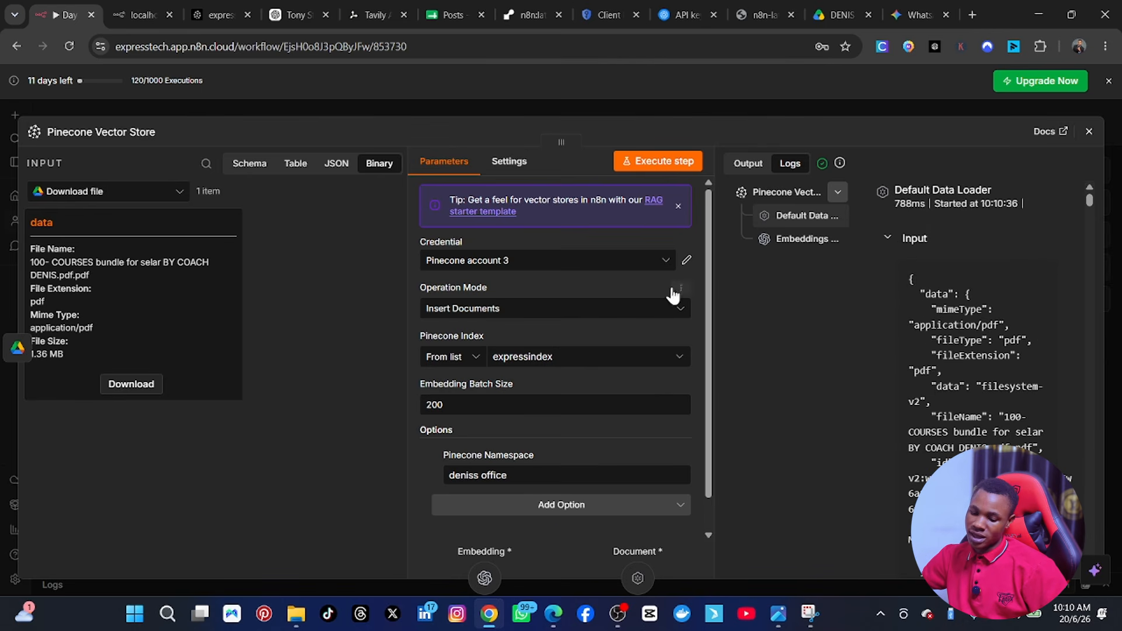
{"action": "scroll", "coordinate": [674, 295], "scroll_direction": "down", "scroll_amount": 1}
{"action": "scroll", "coordinate": [714, 261], "scroll_direction": "up", "scroll_amount": 1}
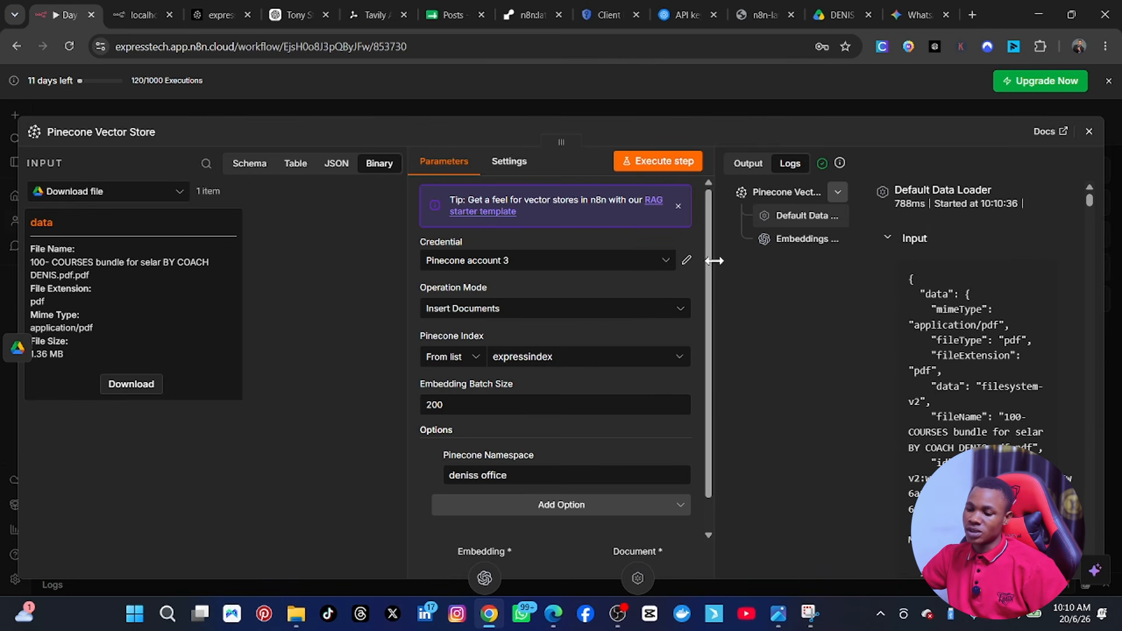
{"action": "left_click", "coordinate": [1090, 132]}
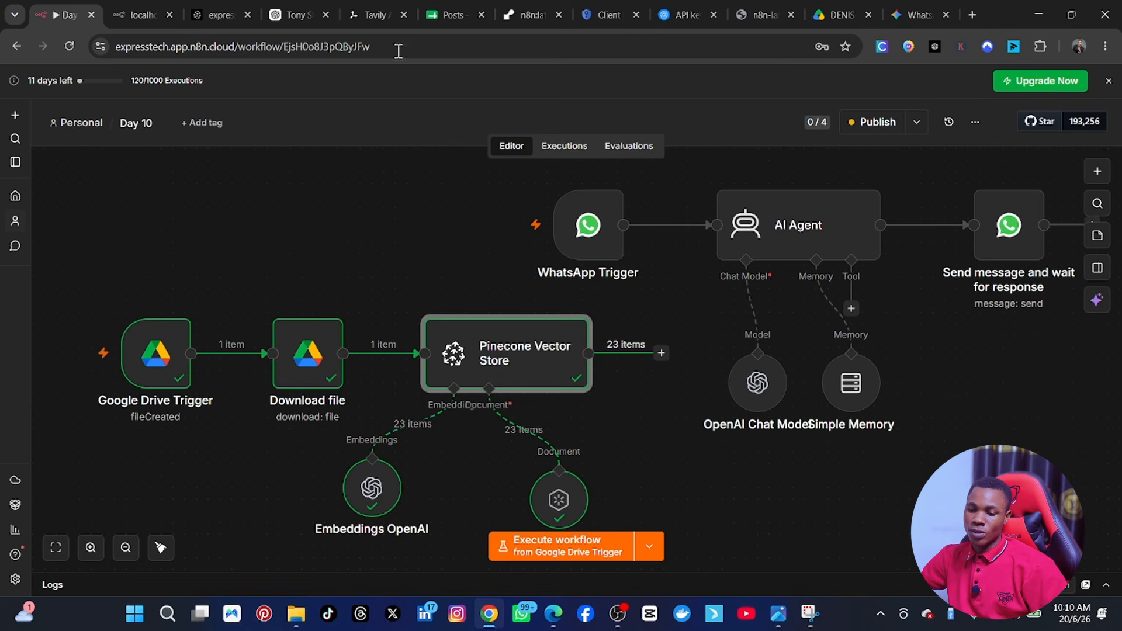
Switch to the Pinecone console and examine the expressindex records in the "deniss office" namespace.
{"action": "left_click", "coordinate": [208, 10]}
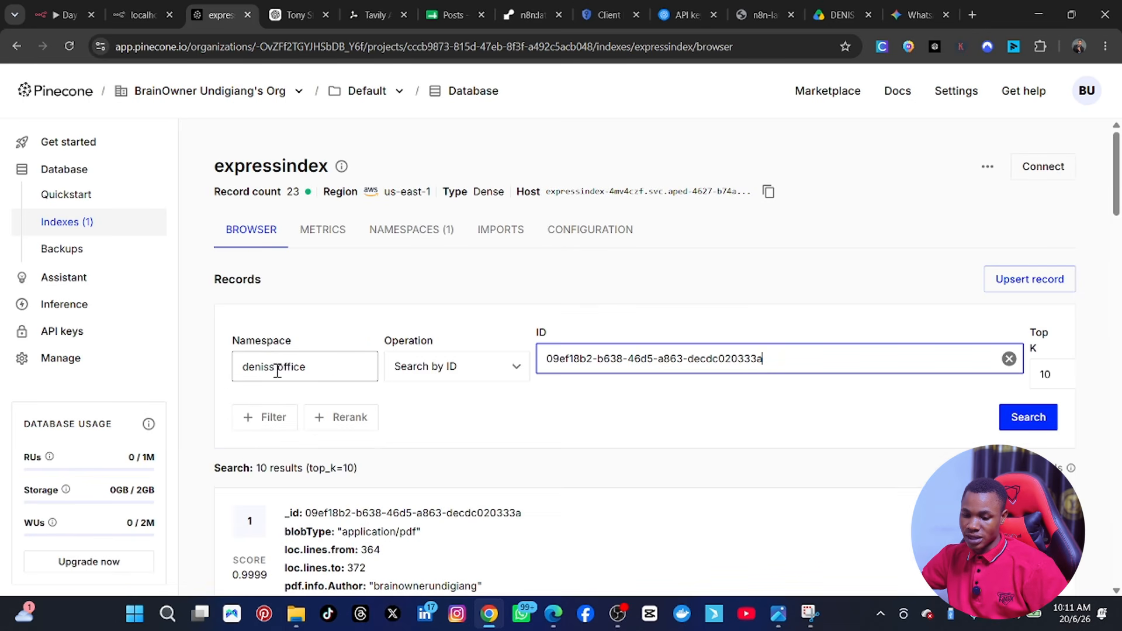
{"action": "scroll", "coordinate": [444, 419], "scroll_direction": "down", "scroll_amount": 4}
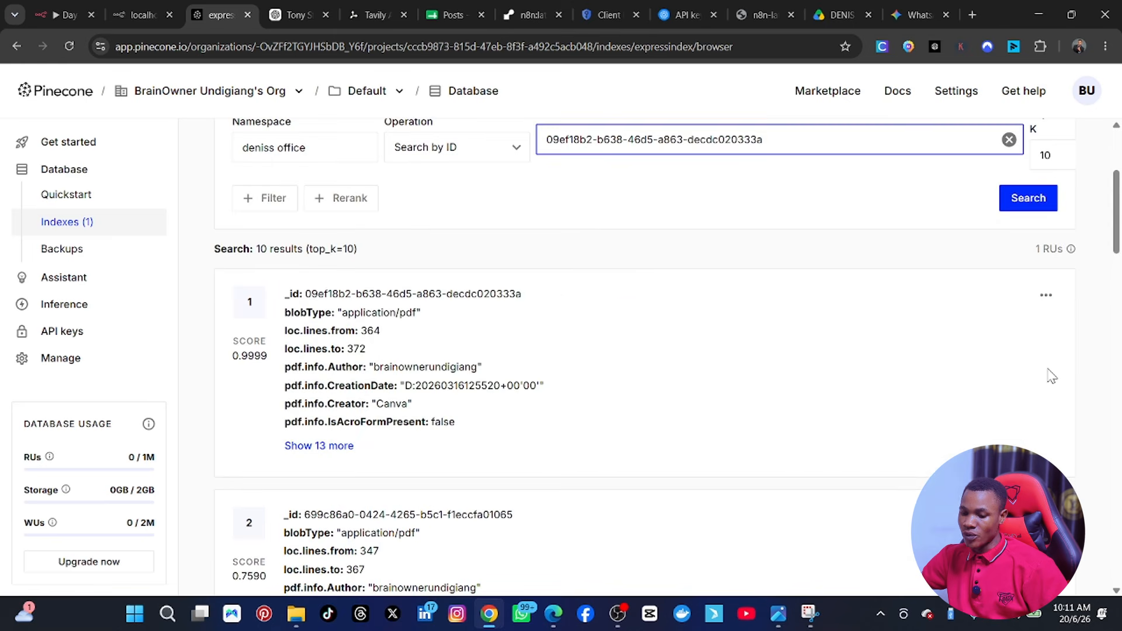
{"action": "scroll", "coordinate": [410, 287], "scroll_direction": "down", "scroll_amount": 3}
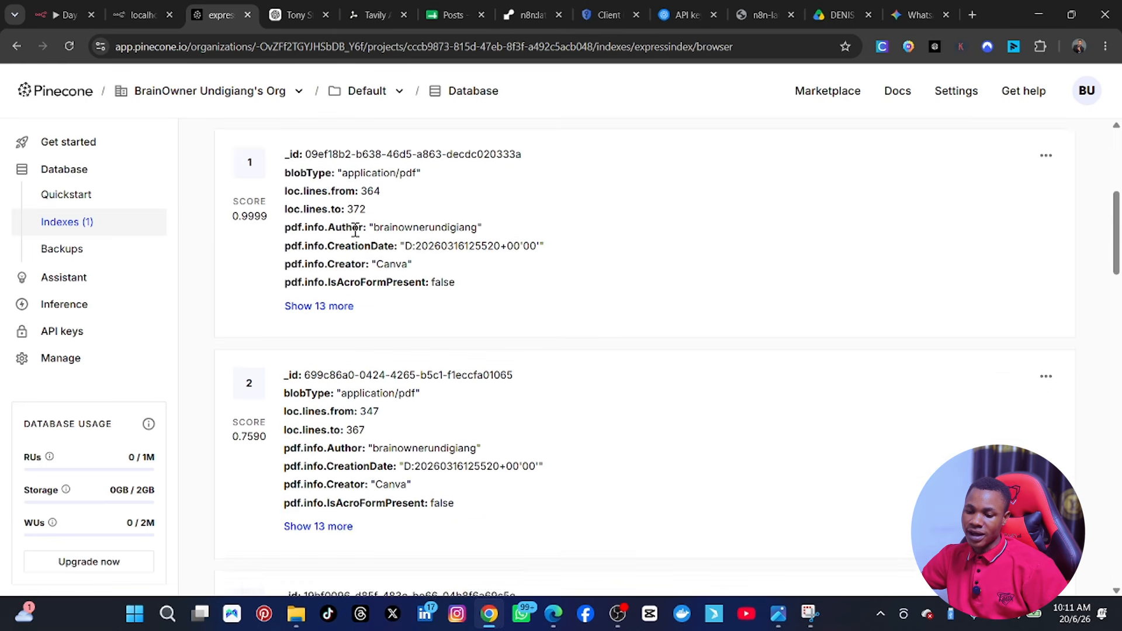
{"action": "scroll", "coordinate": [331, 260], "scroll_direction": "up", "scroll_amount": 1}
{"action": "scroll", "coordinate": [330, 260], "scroll_direction": "down", "scroll_amount": 15}
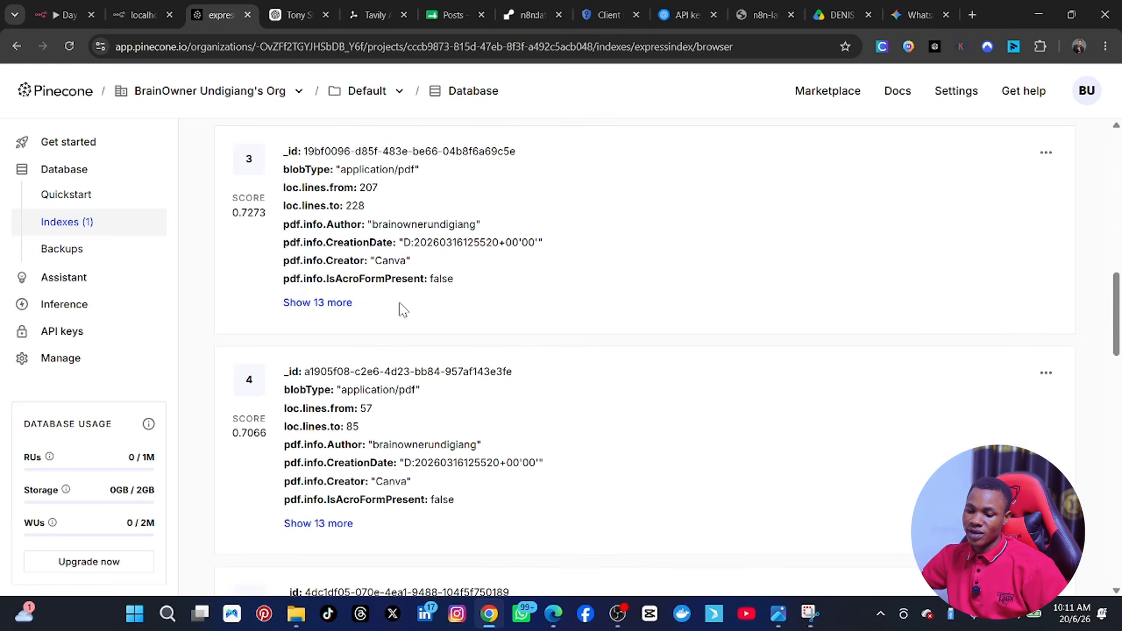
{"action": "scroll", "coordinate": [416, 329], "scroll_direction": "up", "scroll_amount": 18}
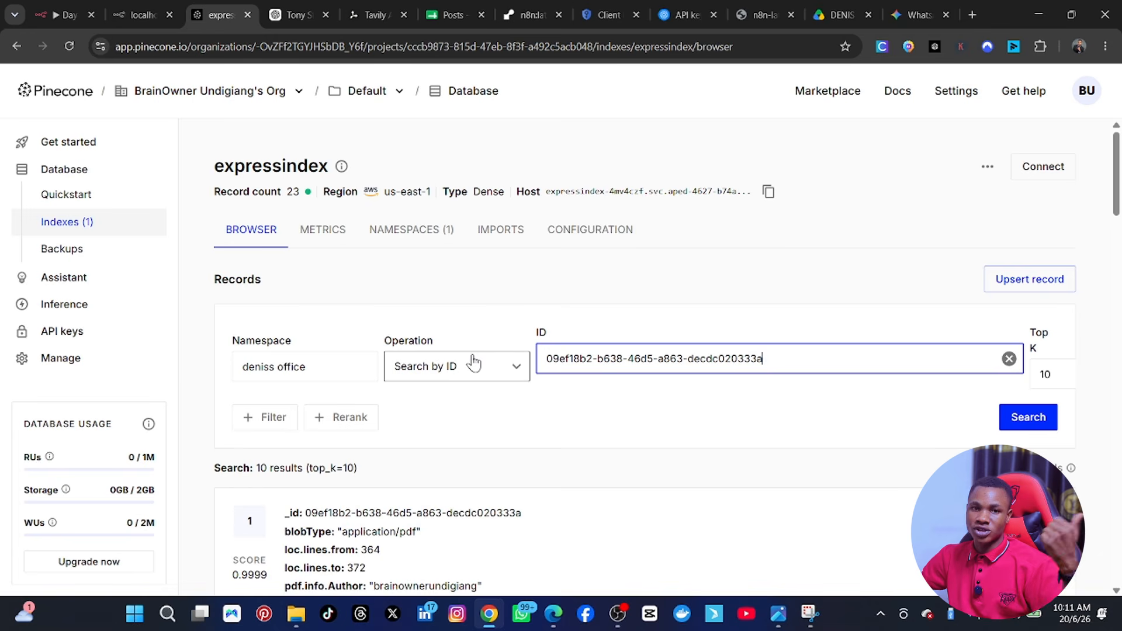
{"action": "scroll", "coordinate": [471, 398], "scroll_direction": "down", "scroll_amount": 13}
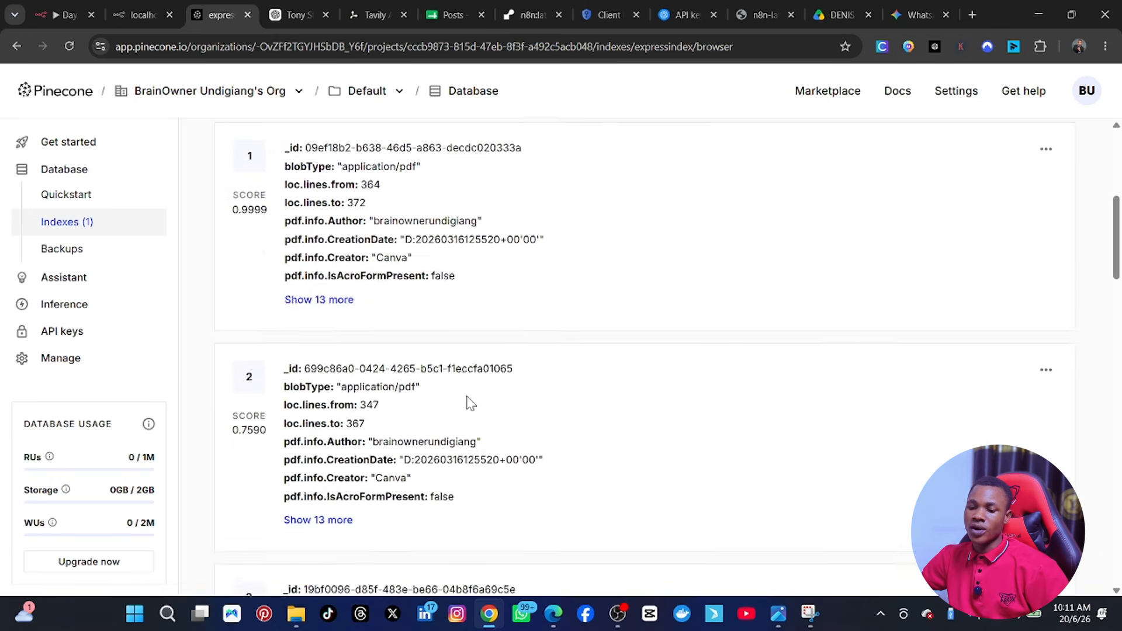
{"action": "scroll", "coordinate": [467, 401], "scroll_direction": "up", "scroll_amount": 6}
Return to the n8n workflow and move the whole Google Drive-to-Pinecone branch farther from the WhatsApp AI Agent branch.
{"action": "left_click", "coordinate": [64, 15]}
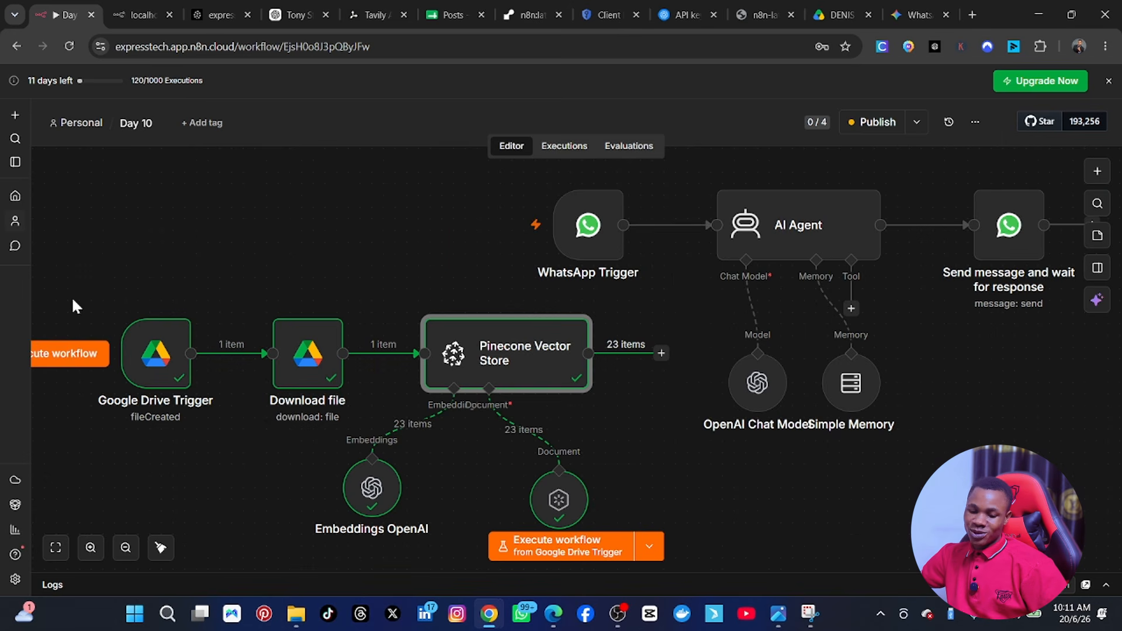
{"action": "left_click_drag", "start_coordinate": [76, 295], "coordinate": [584, 526]}
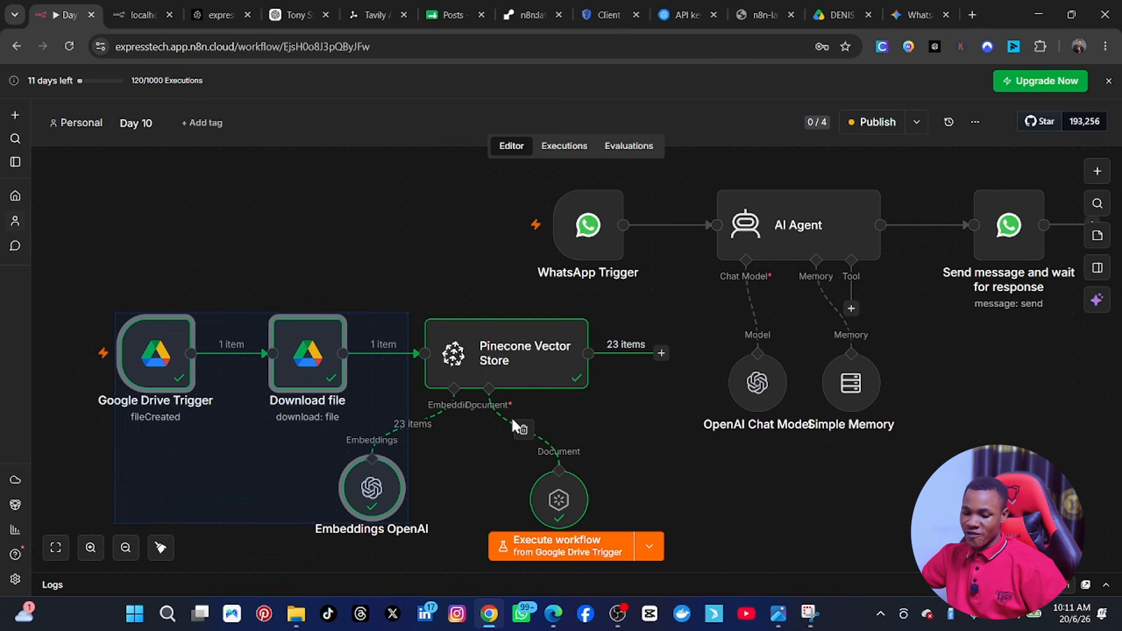
{"action": "left_click", "coordinate": [508, 403]}
{"action": "left_click_drag", "start_coordinate": [45, 246], "coordinate": [566, 514]}
{"action": "left_click_drag", "start_coordinate": [499, 333], "coordinate": [512, 369]}
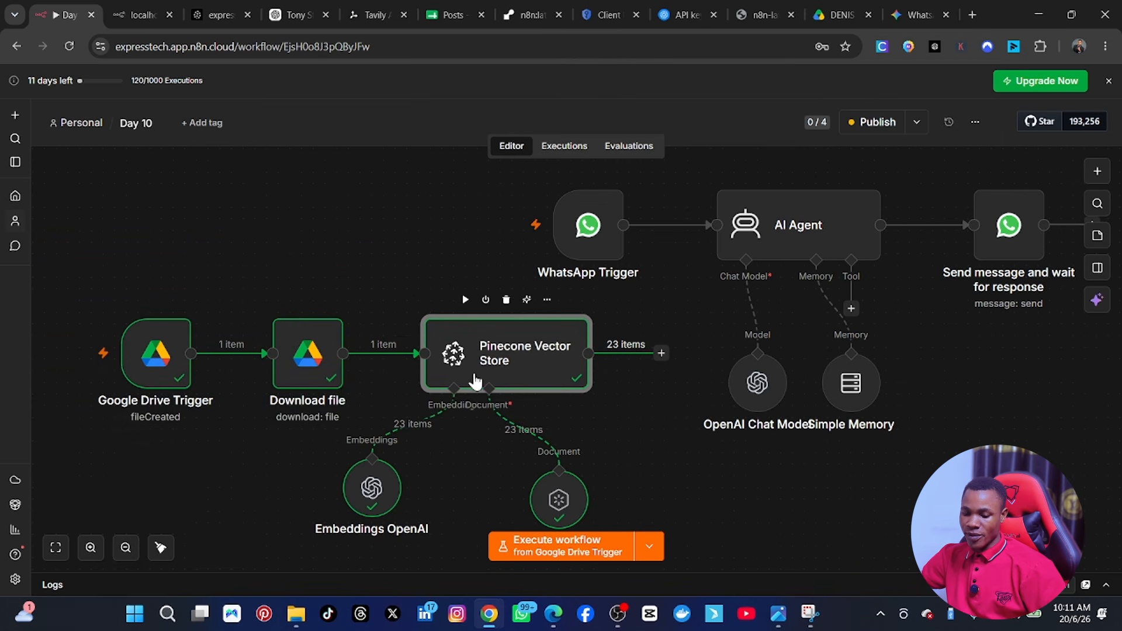
{"action": "left_click_drag", "start_coordinate": [137, 285], "coordinate": [574, 515]}
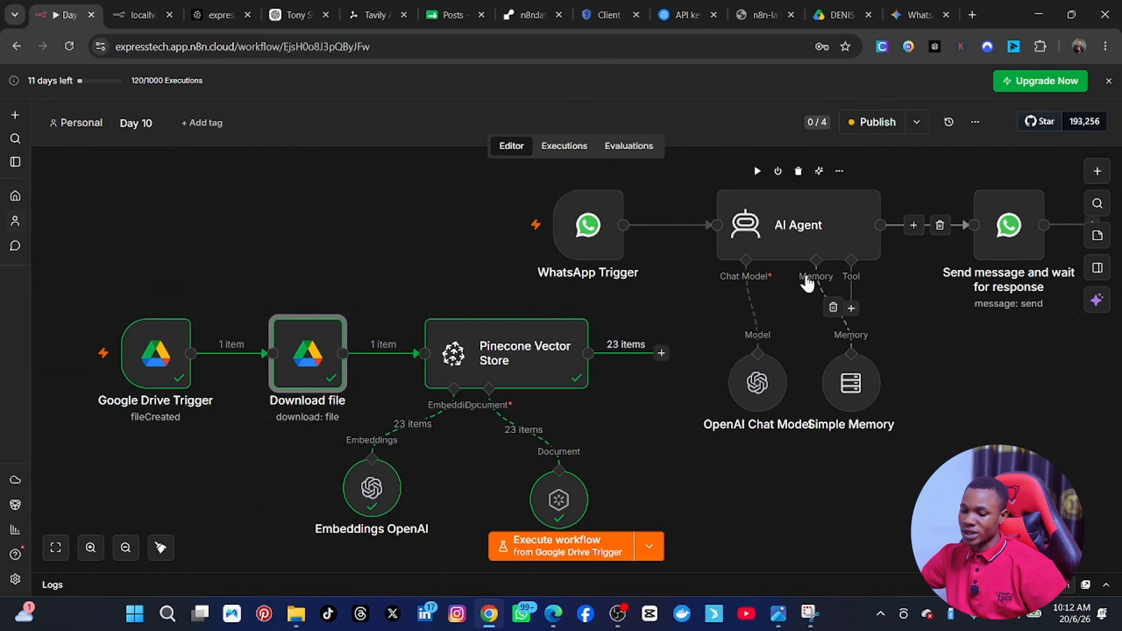
{"action": "left_click_drag", "start_coordinate": [518, 372], "coordinate": [542, 397]}
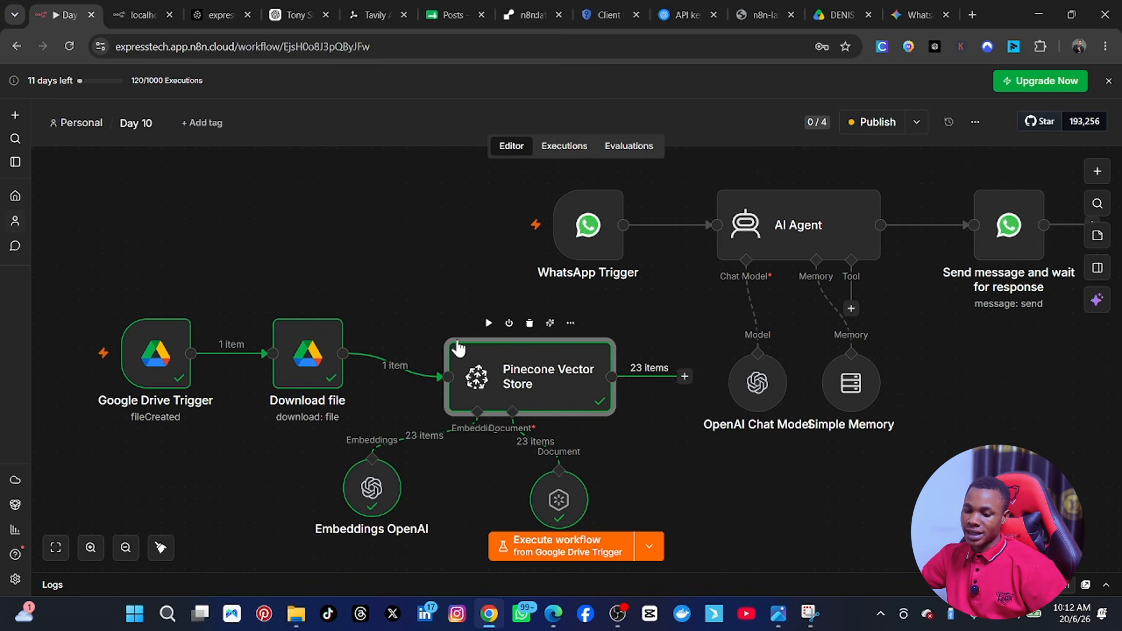
{"action": "left_click_drag", "start_coordinate": [107, 254], "coordinate": [577, 520]}
{"action": "left_click_drag", "start_coordinate": [98, 252], "coordinate": [608, 529]}
{"action": "left_click_drag", "start_coordinate": [411, 433], "coordinate": [339, 355]}
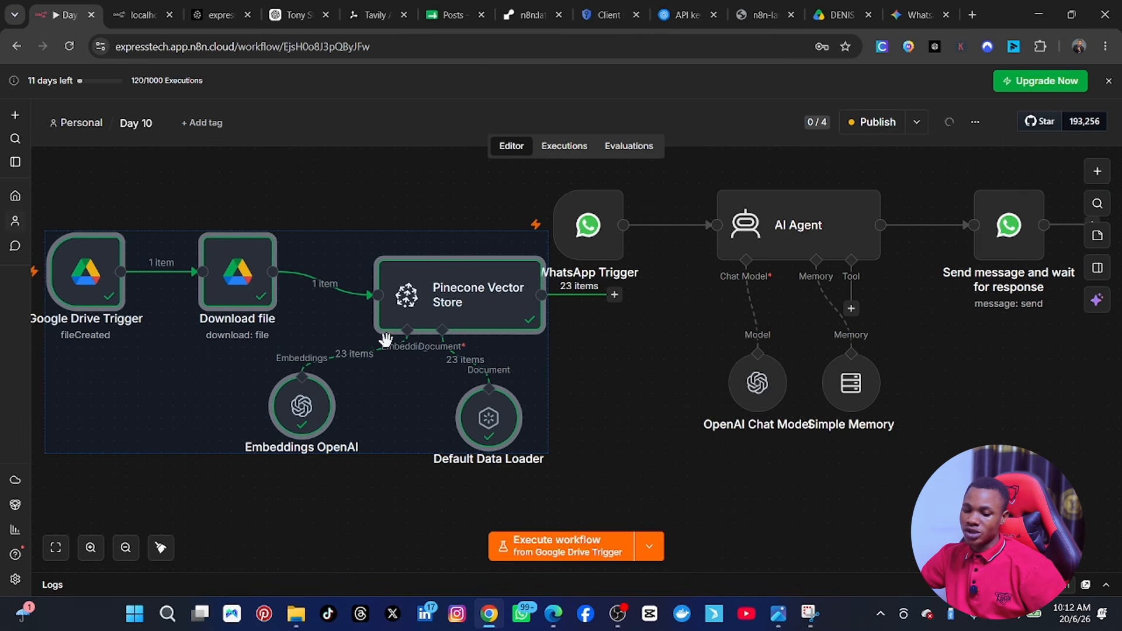
{"action": "left_click_drag", "start_coordinate": [385, 339], "coordinate": [375, 409]}
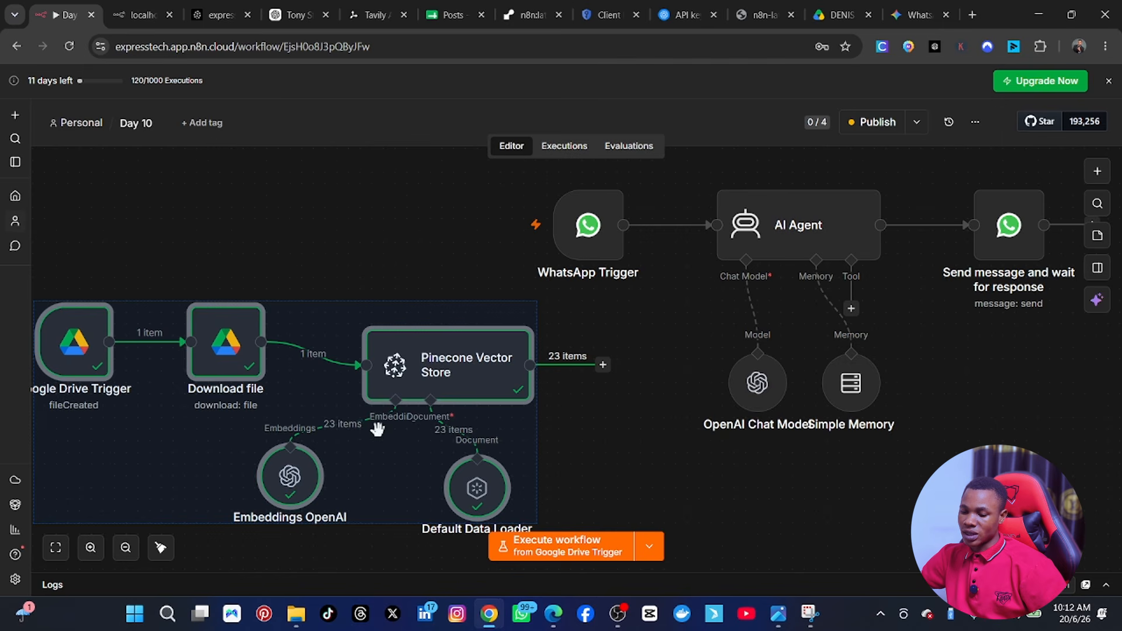
{"action": "left_click", "coordinate": [637, 462]}
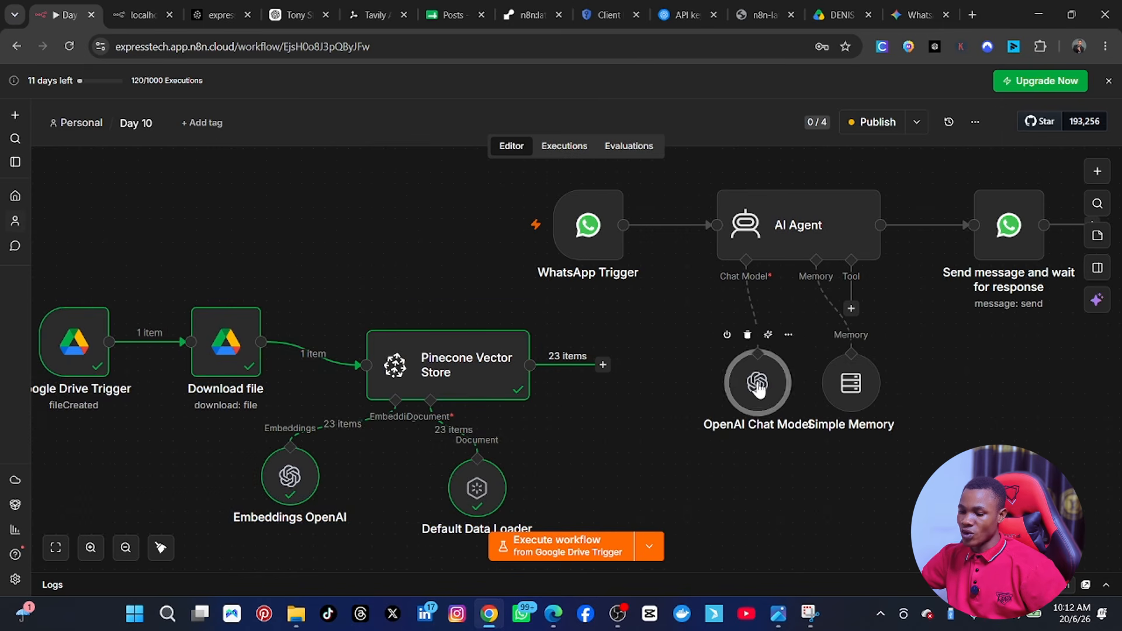
Shift the OpenAI Chat Model and Simple Memory nodes to make room, and add a Pinecone Vector Store tool to the AI Agent.
{"action": "left_click_drag", "start_coordinate": [760, 387], "coordinate": [679, 407]}
{"action": "left_click_drag", "start_coordinate": [858, 385], "coordinate": [790, 417]}
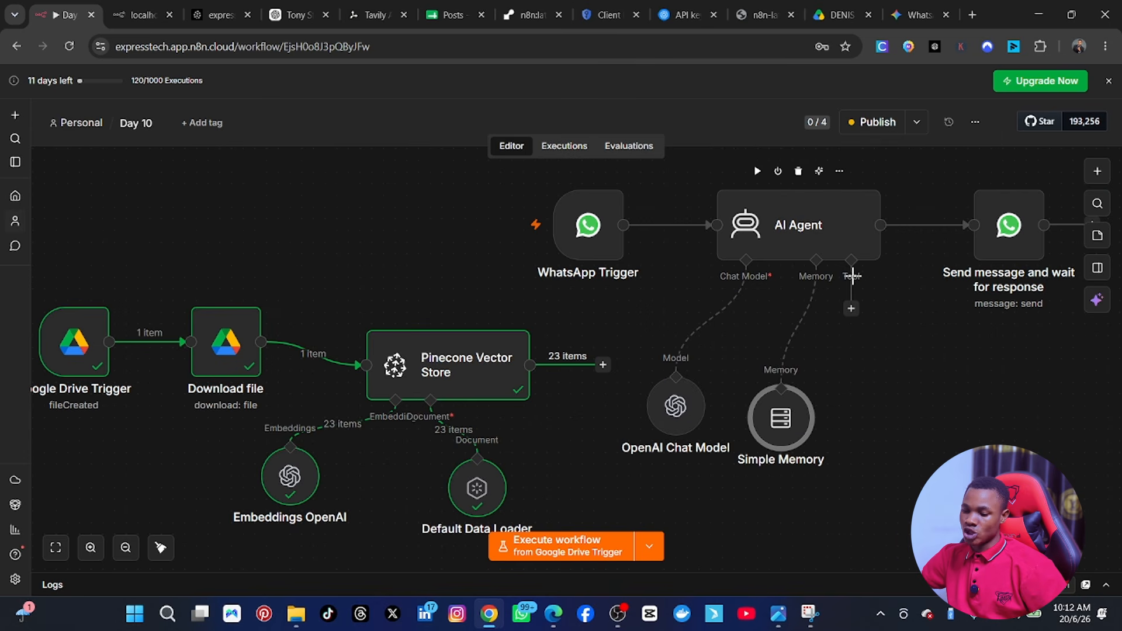
{"action": "left_click", "coordinate": [851, 310]}
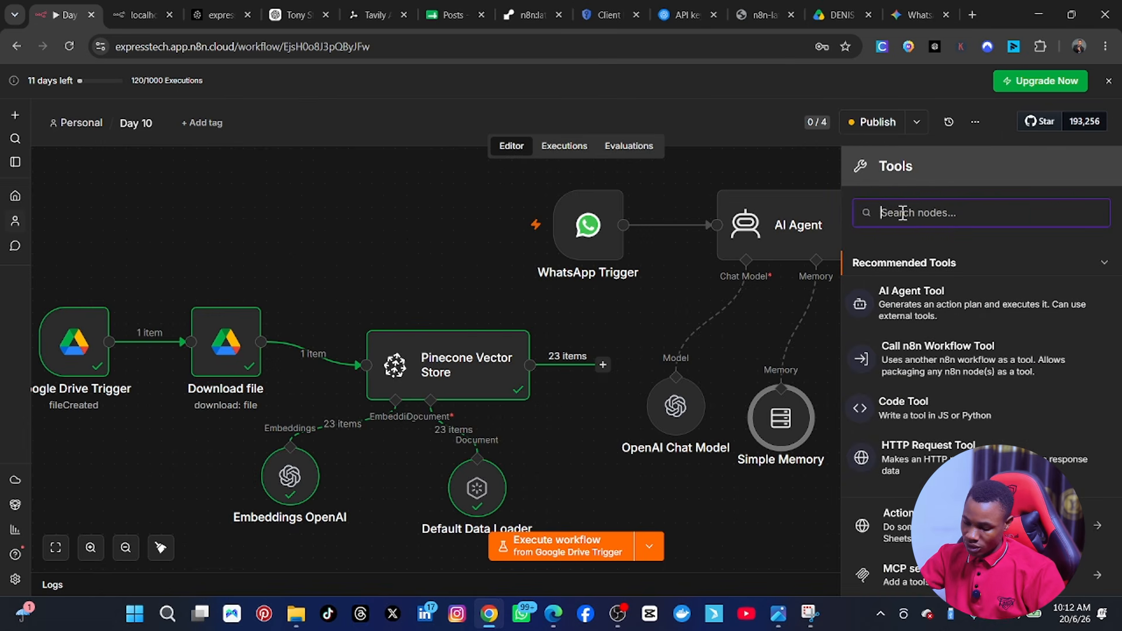
{"action": "type", "text": "pincon"}
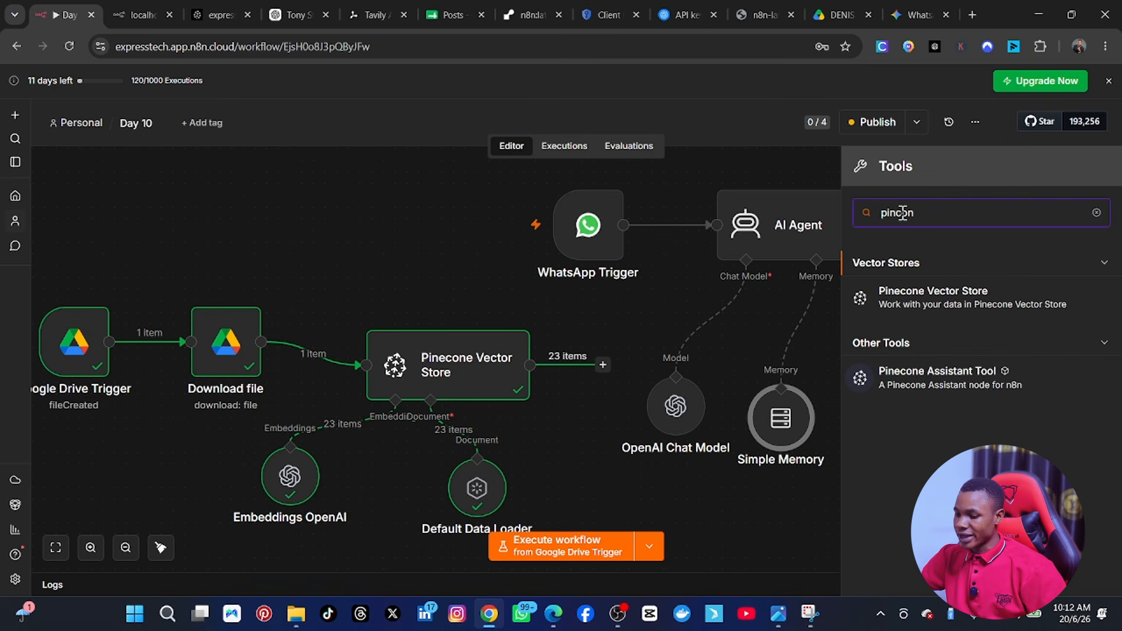
{"action": "left_click", "coordinate": [965, 303]}
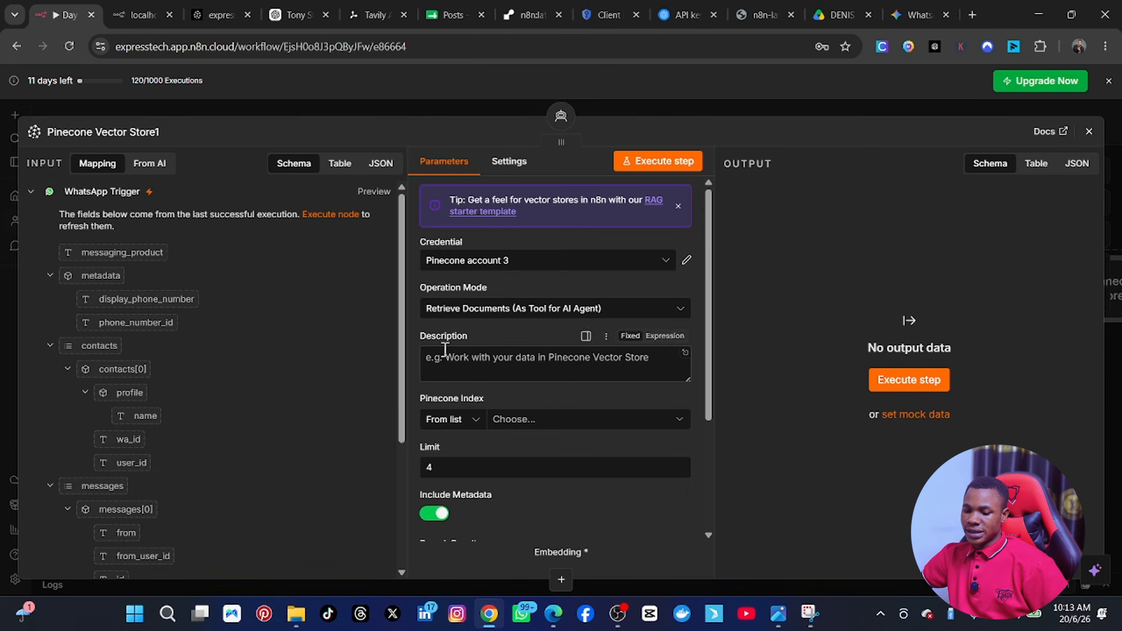
Configure the Pinecone tool with description "fetch my denis office data" and index expressindex, and place its node beside Simple Memory below the AI Agent.
{"action": "left_click", "coordinate": [461, 362]}
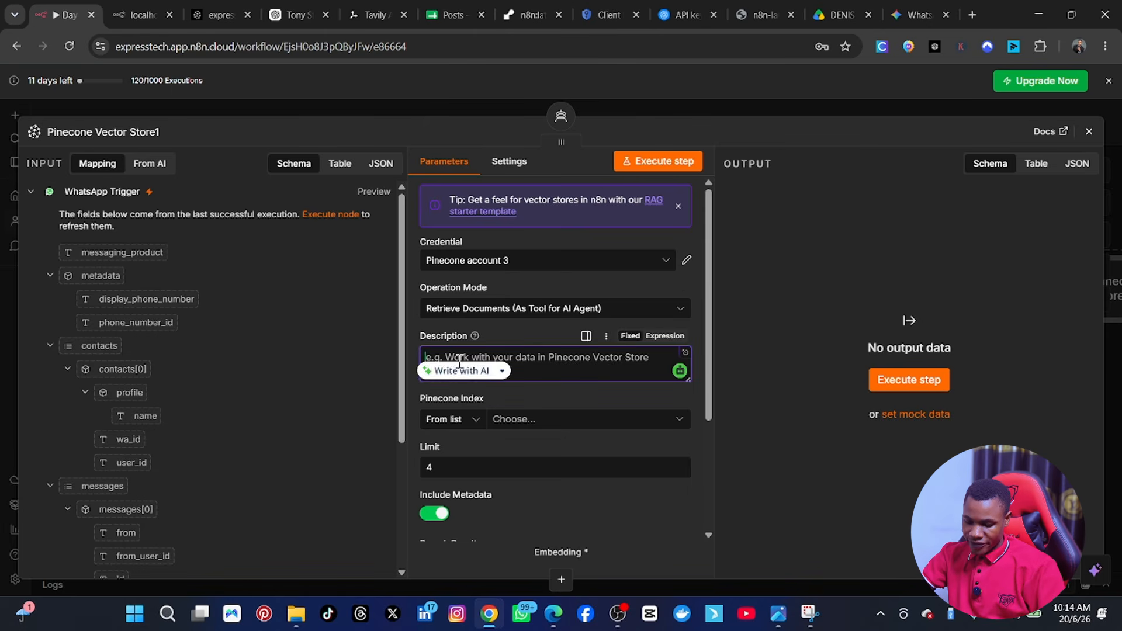
{"action": "type", "text": "fetch my denis office data"}
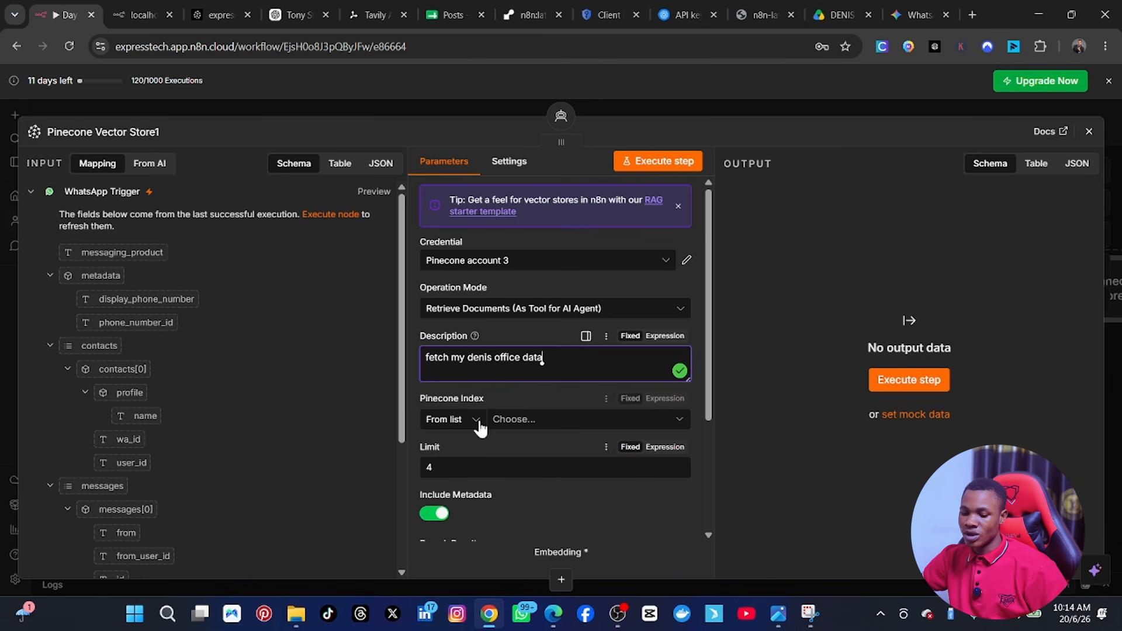
{"action": "left_click", "coordinate": [538, 419]}
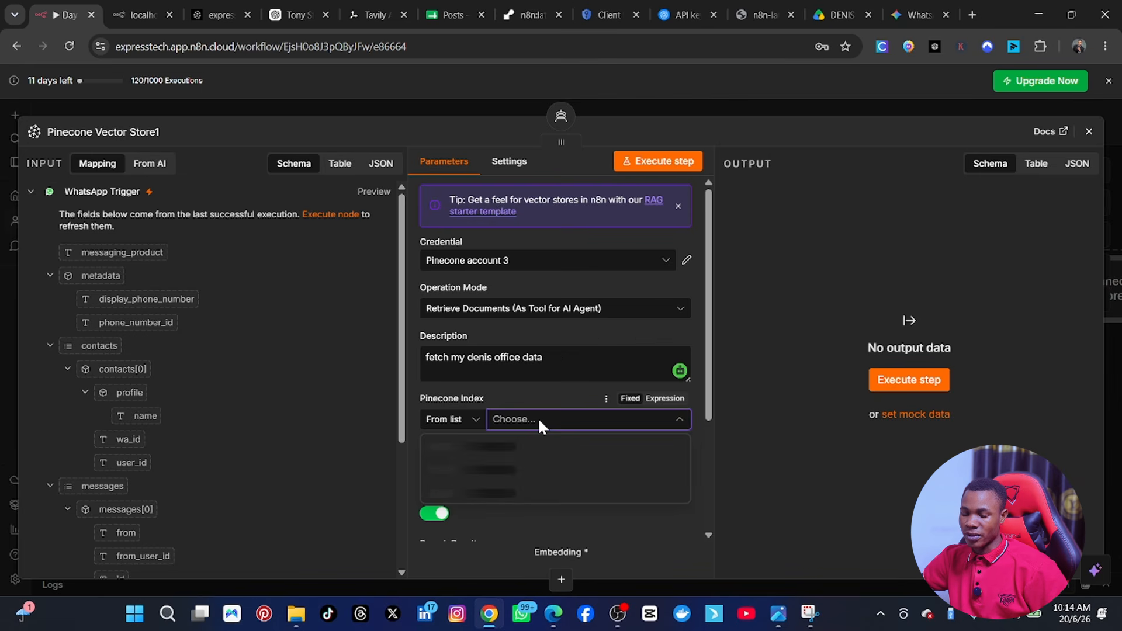
{"action": "left_click", "coordinate": [484, 446]}
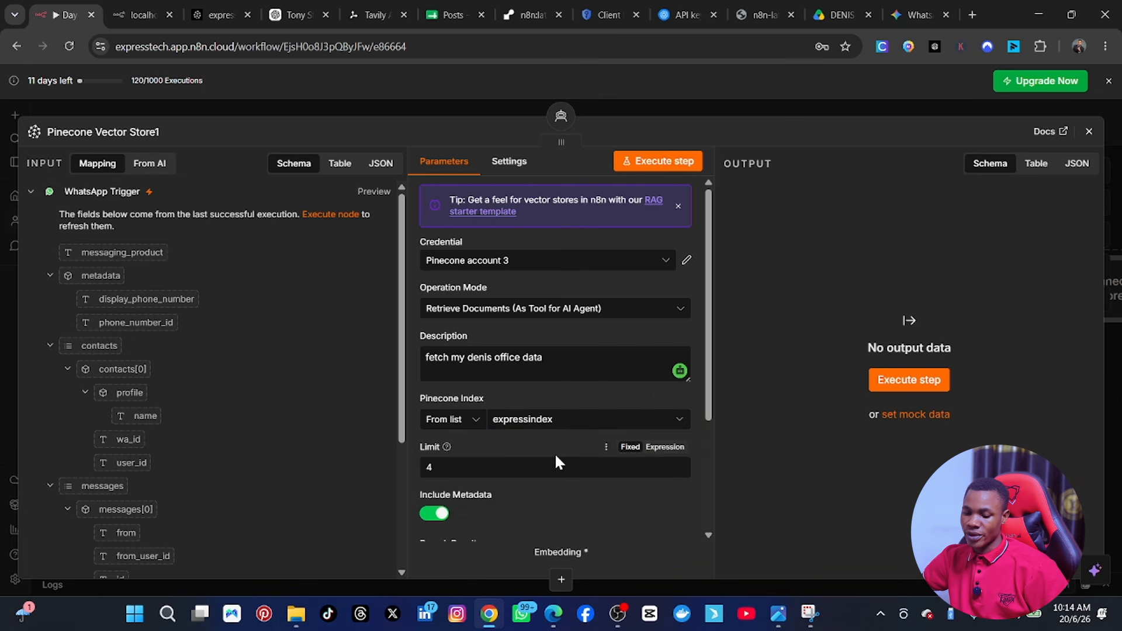
{"action": "scroll", "coordinate": [543, 520], "scroll_direction": "down", "scroll_amount": 2}
{"action": "scroll", "coordinate": [509, 432], "scroll_direction": "down", "scroll_amount": 2}
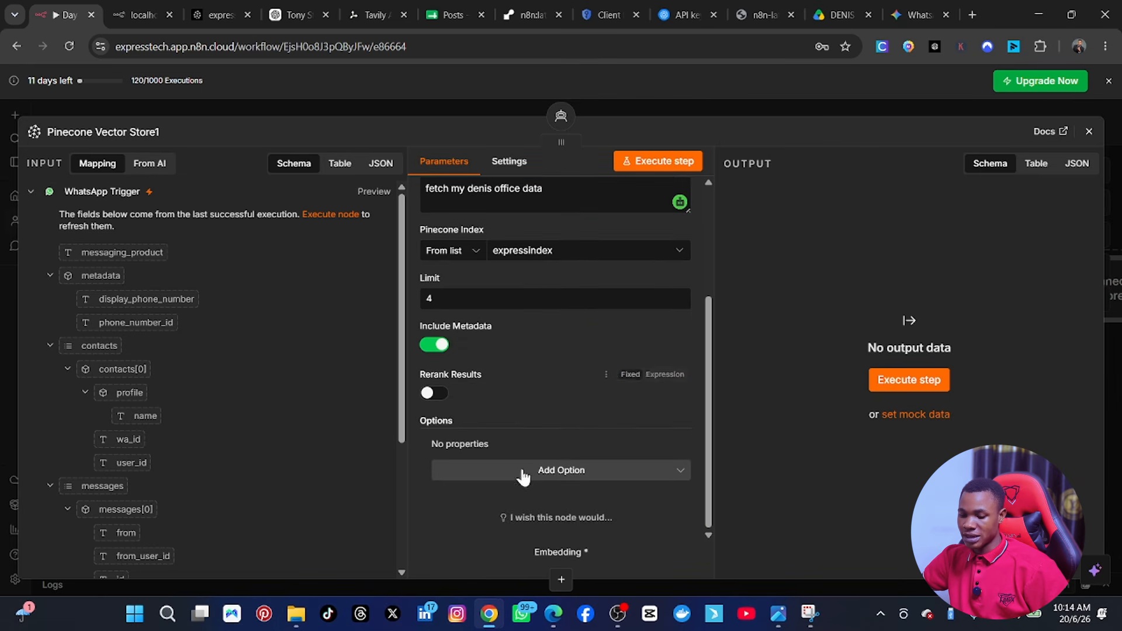
{"action": "scroll", "coordinate": [563, 402], "scroll_direction": "up", "scroll_amount": 4}
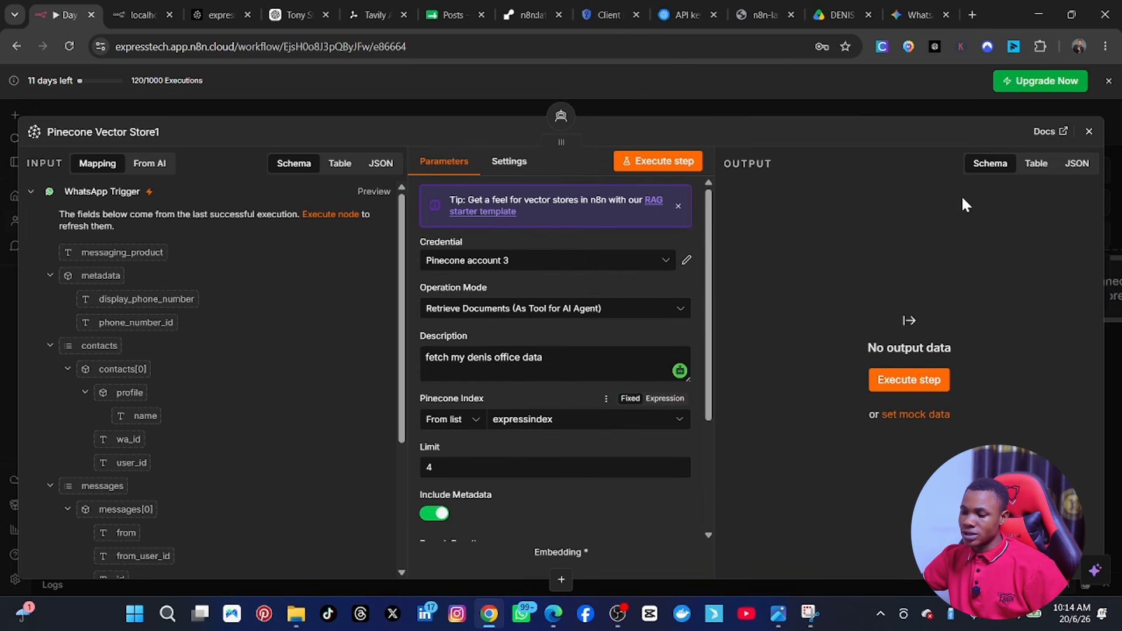
{"action": "left_click", "coordinate": [1089, 133]}
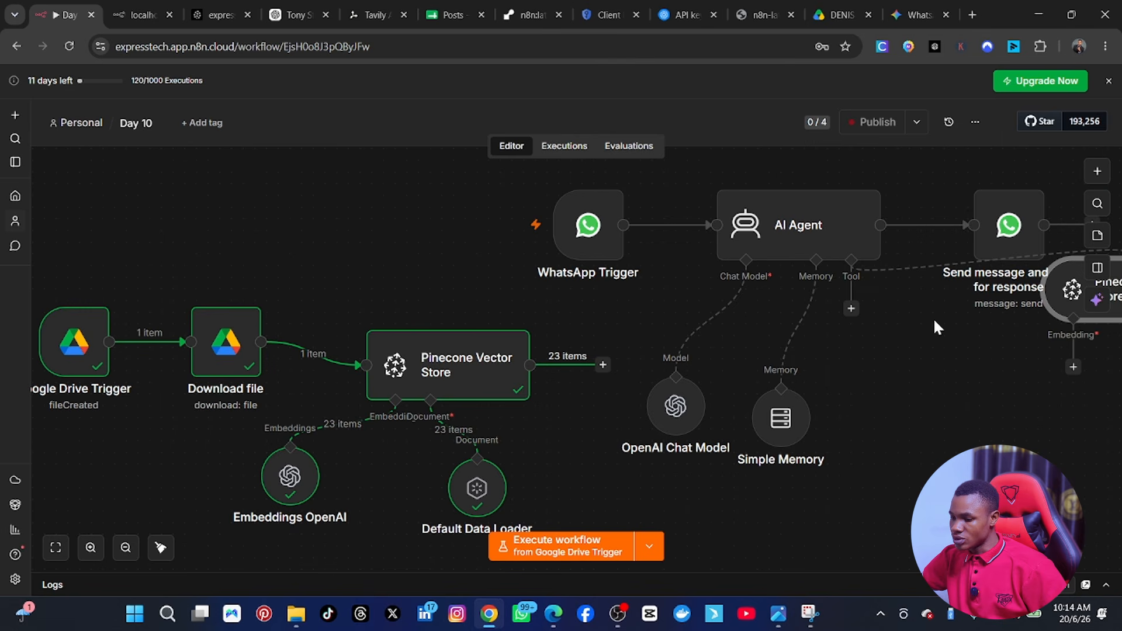
{"action": "left_click_drag", "start_coordinate": [1051, 313], "coordinate": [875, 397]}
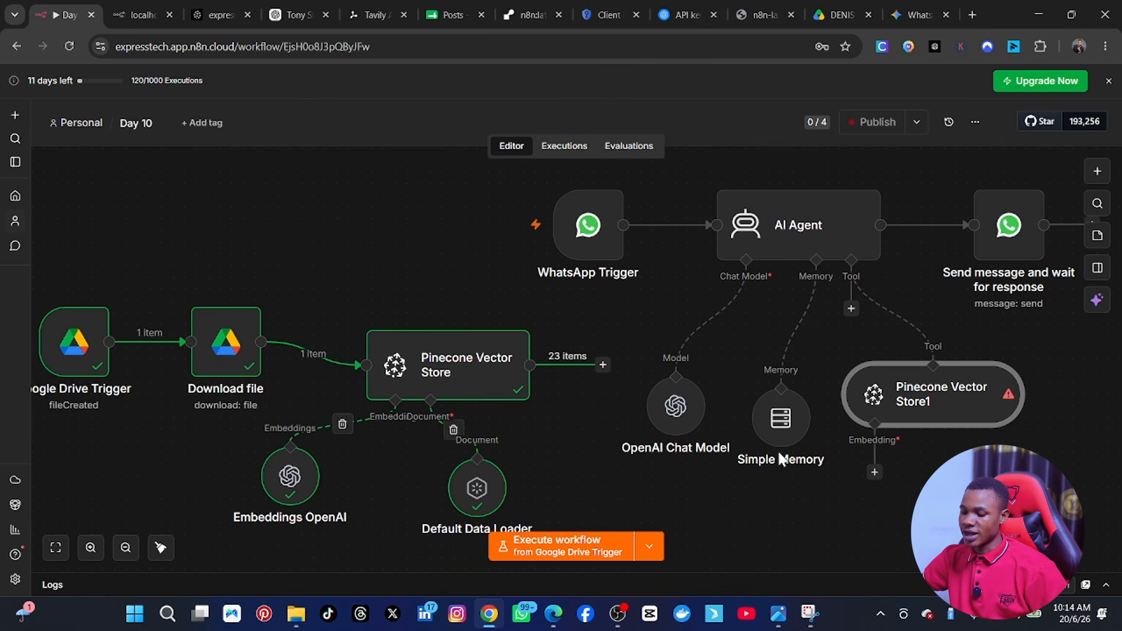
Attach an Embeddings OpenAI node to the AI Agent's Pinecone tool and set its credential to n8n free OpenAI API credits.
{"action": "left_click", "coordinate": [875, 474]}
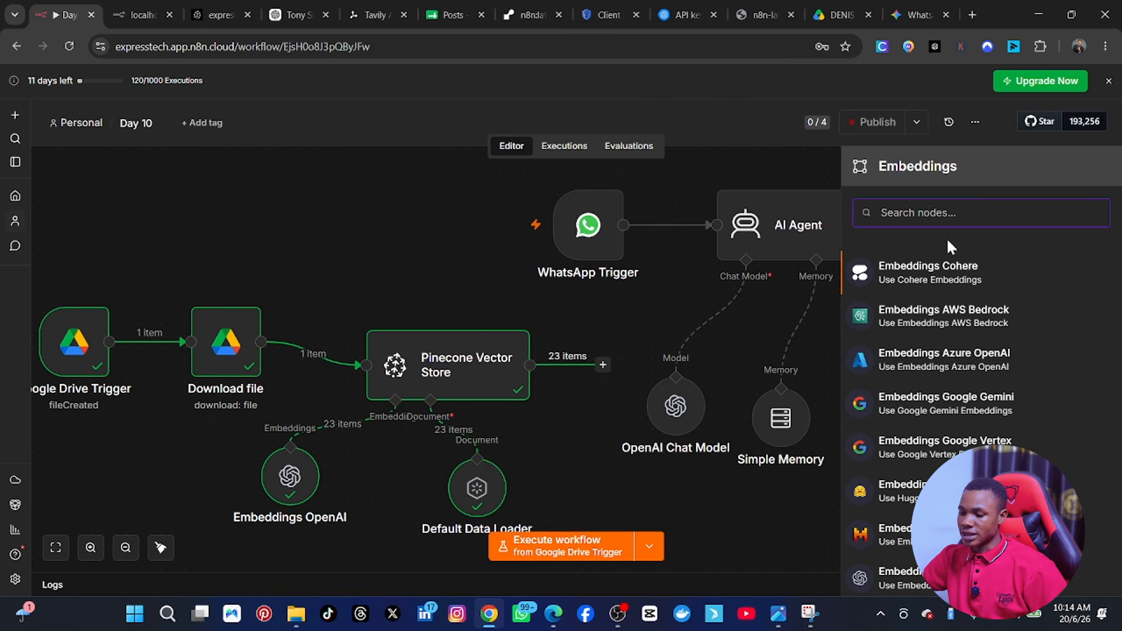
{"action": "type", "text": "emd"}
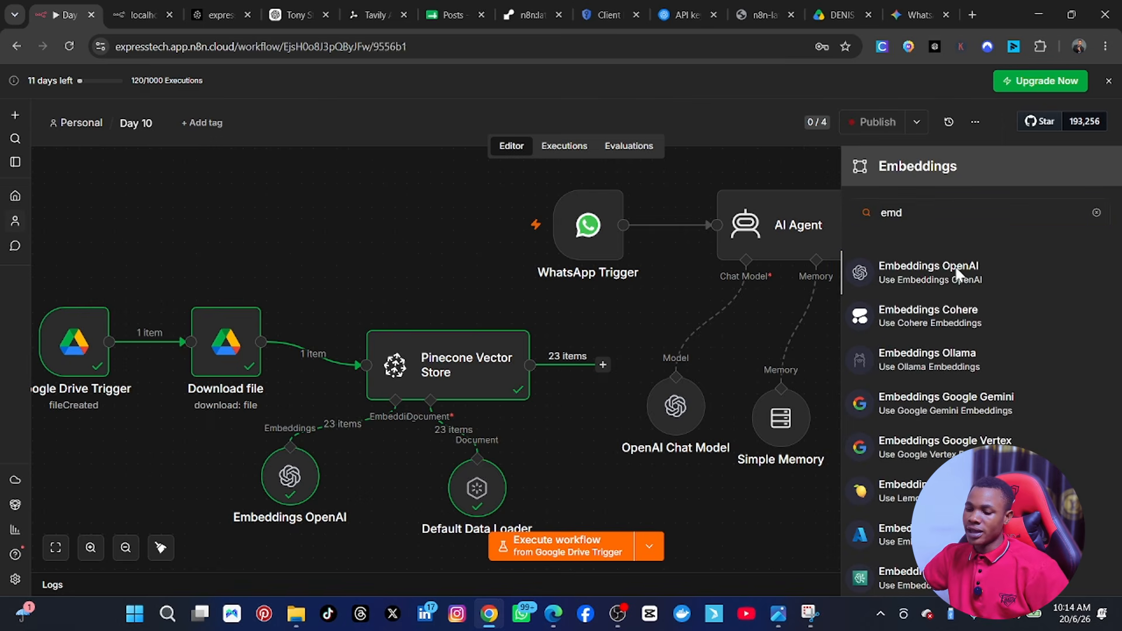
{"action": "left_click", "coordinate": [948, 268]}
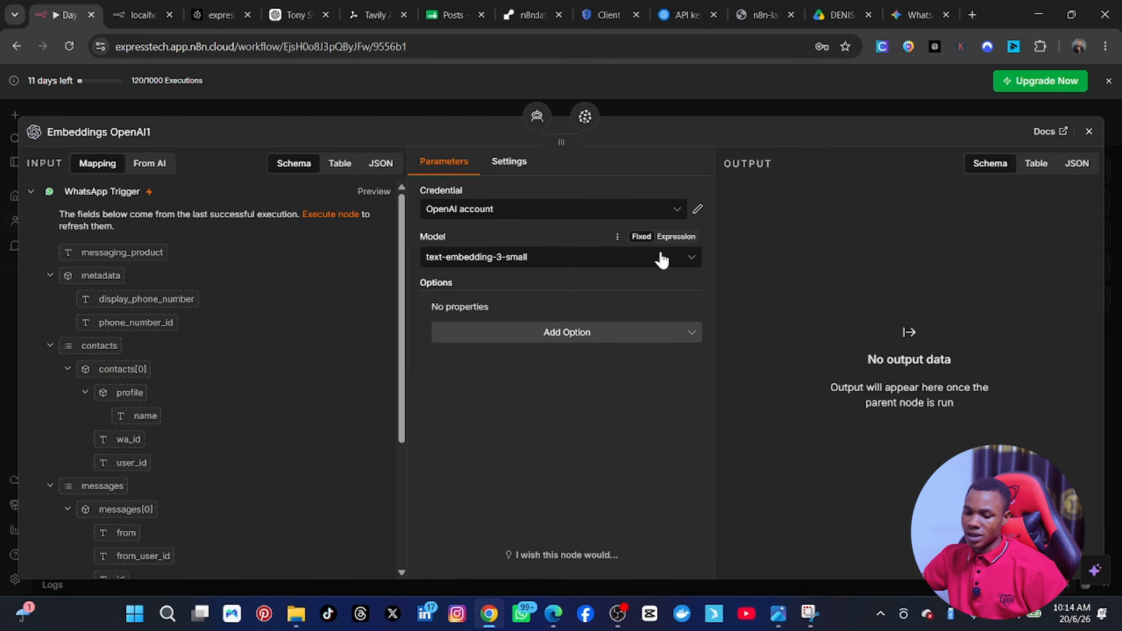
{"action": "left_click", "coordinate": [606, 215]}
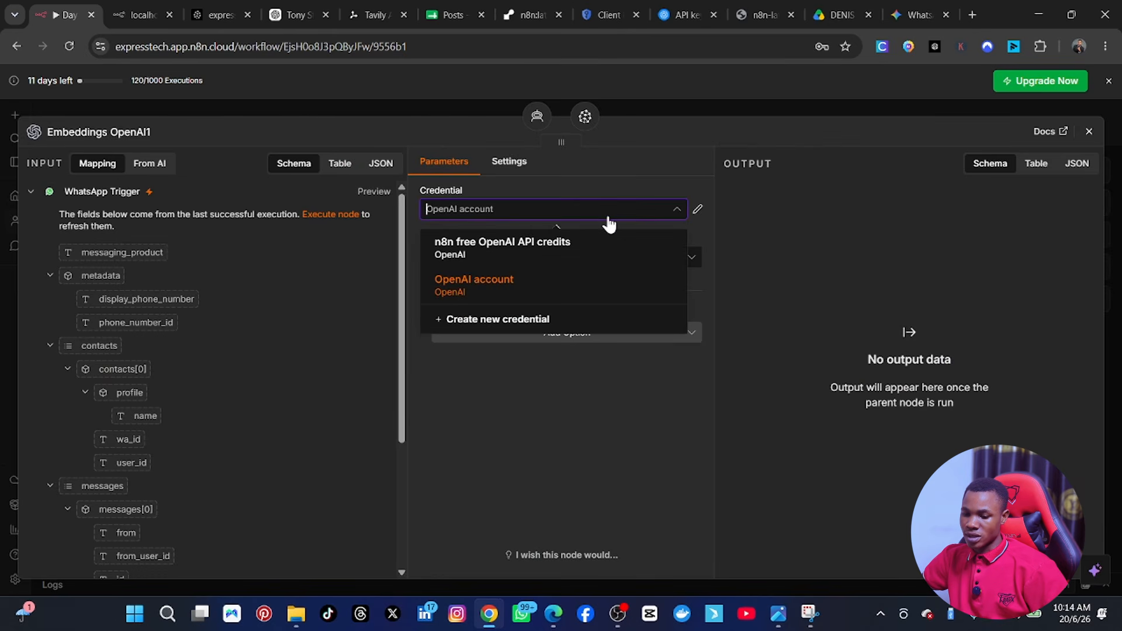
{"action": "left_click", "coordinate": [515, 246]}
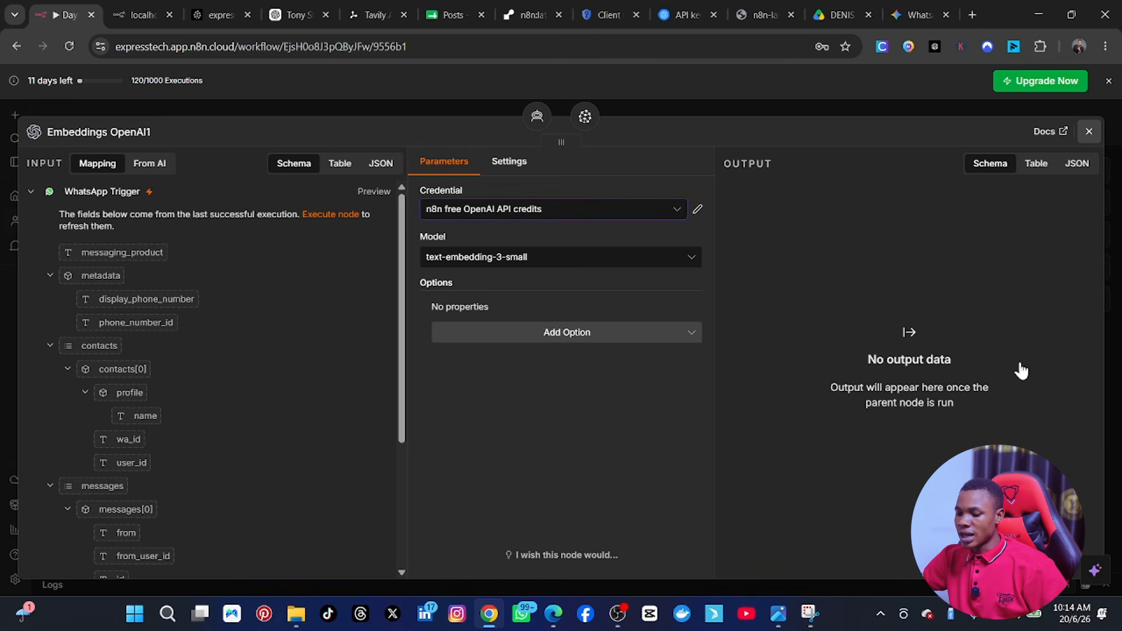
{"action": "key", "text": "Escape"}
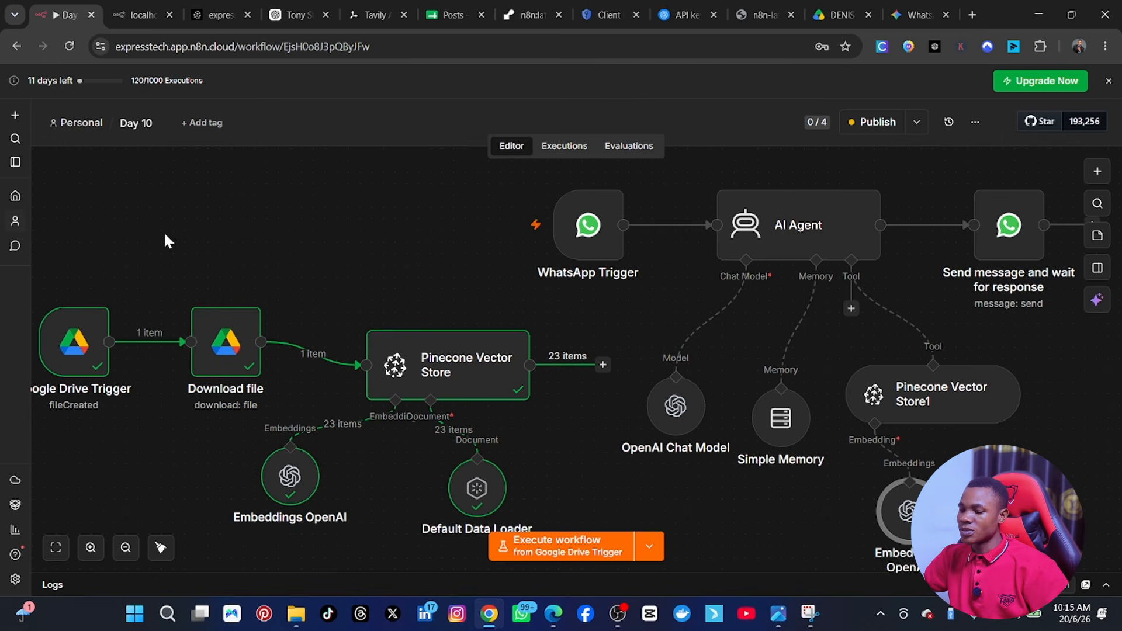
Open the n8n AI assistant for modifying the workflow.
{"action": "left_click", "coordinate": [1097, 300]}
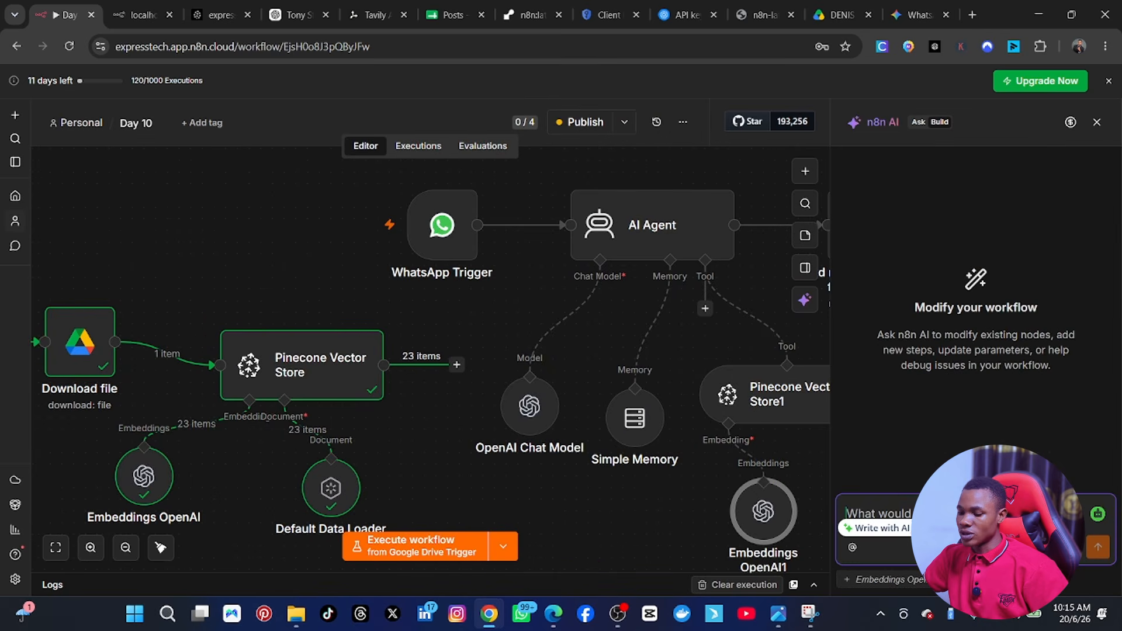